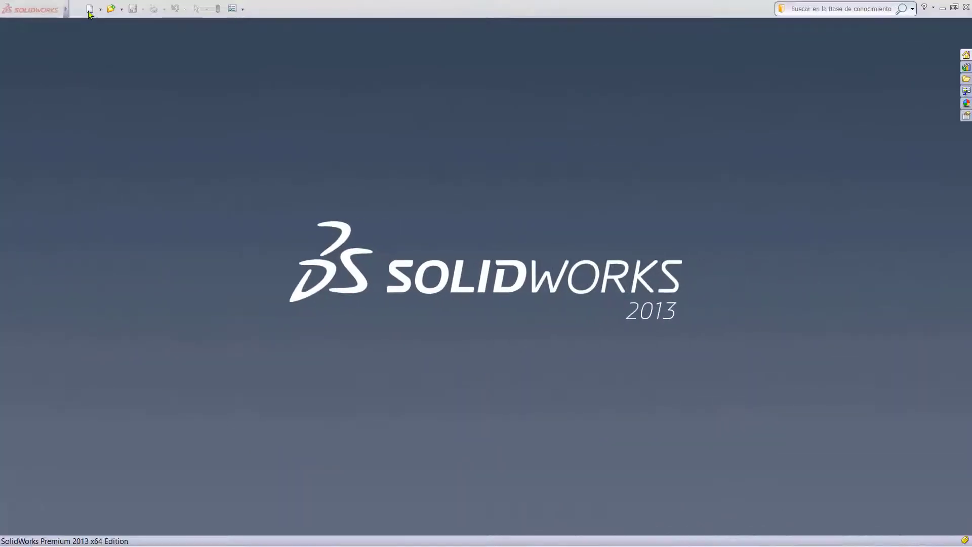
# Create a new part document (Pieza) and open a sketch on the Planta plane.
pyautogui.click(89, 9)
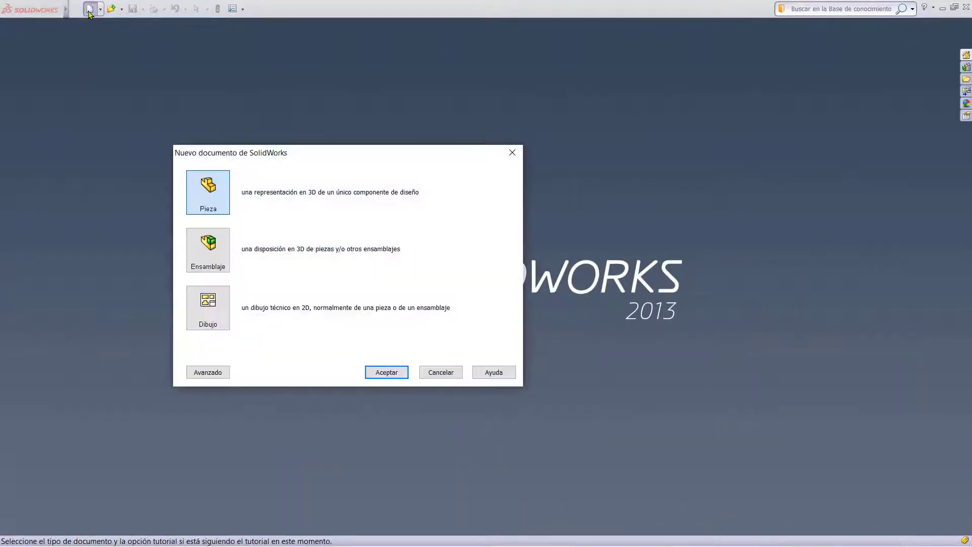
pyautogui.click(398, 371)
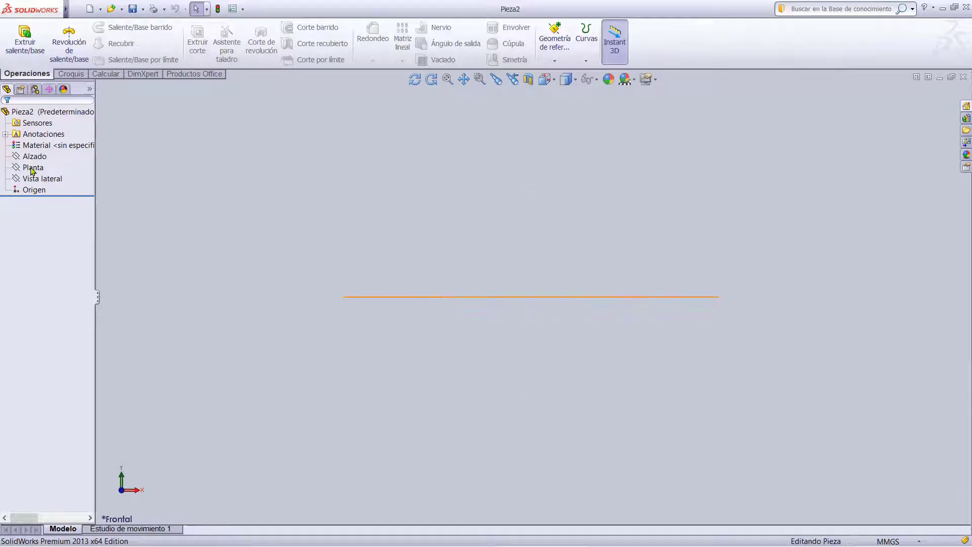
pyautogui.click(30, 170)
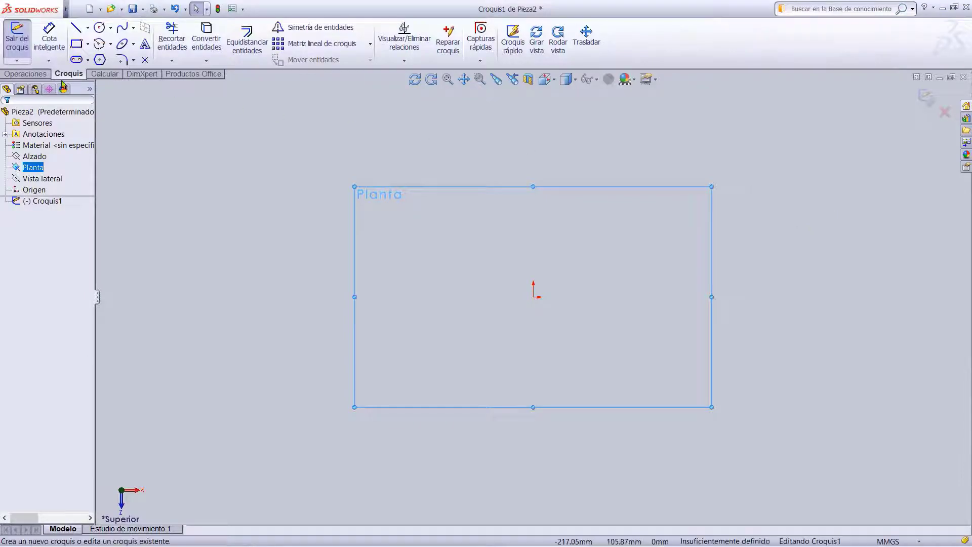
# Switch to Foxit PDF Reader and examine the modelling sequence for the part in the pieza 19 PDF.
pyautogui.hotkey('alt', 'Tab')
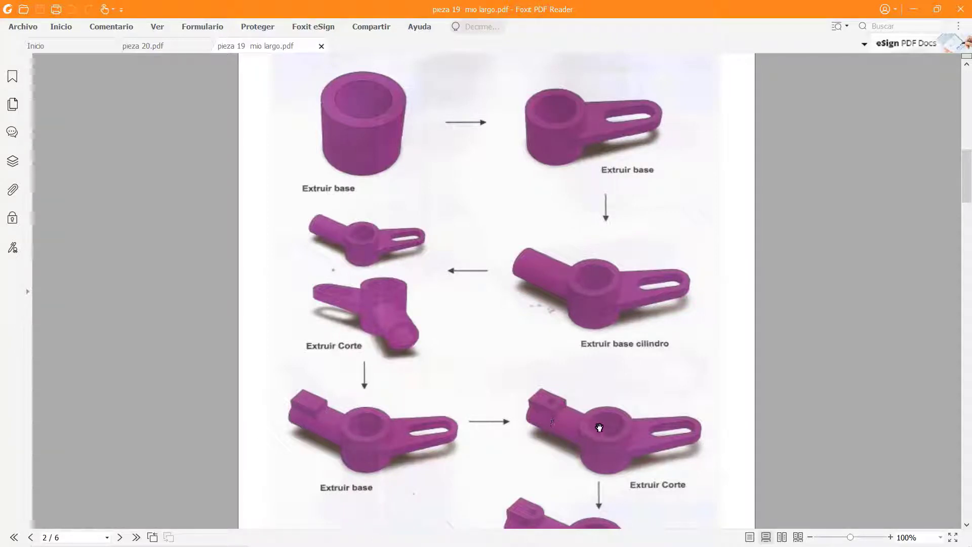
pyautogui.scroll(-2, 615, 418)
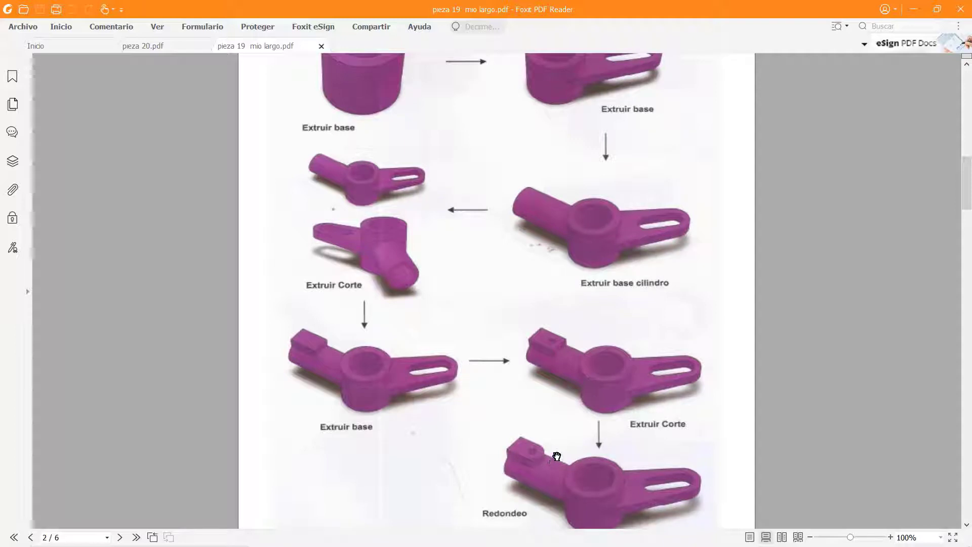
pyautogui.scroll(-1, 607, 471)
pyautogui.scroll(3, 606, 459)
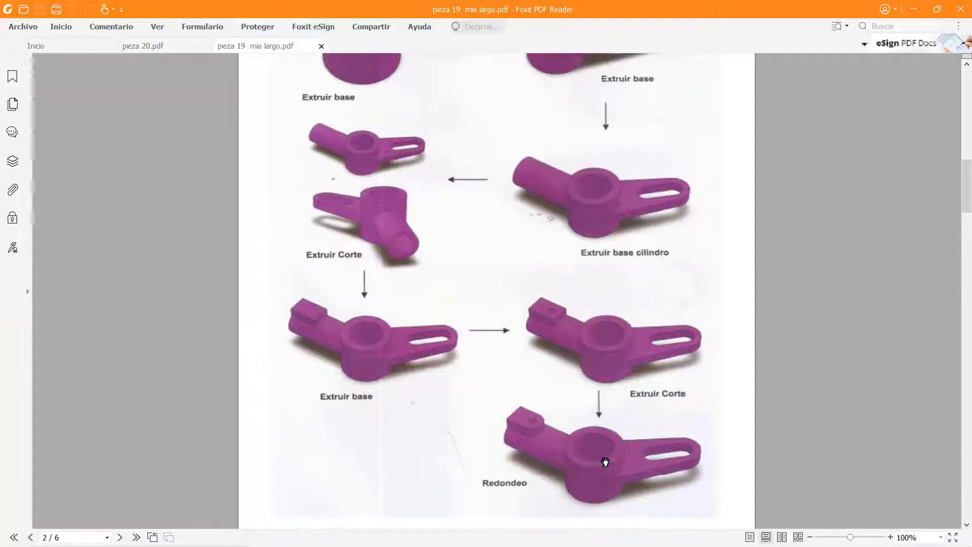
pyautogui.scroll(-3, 605, 455)
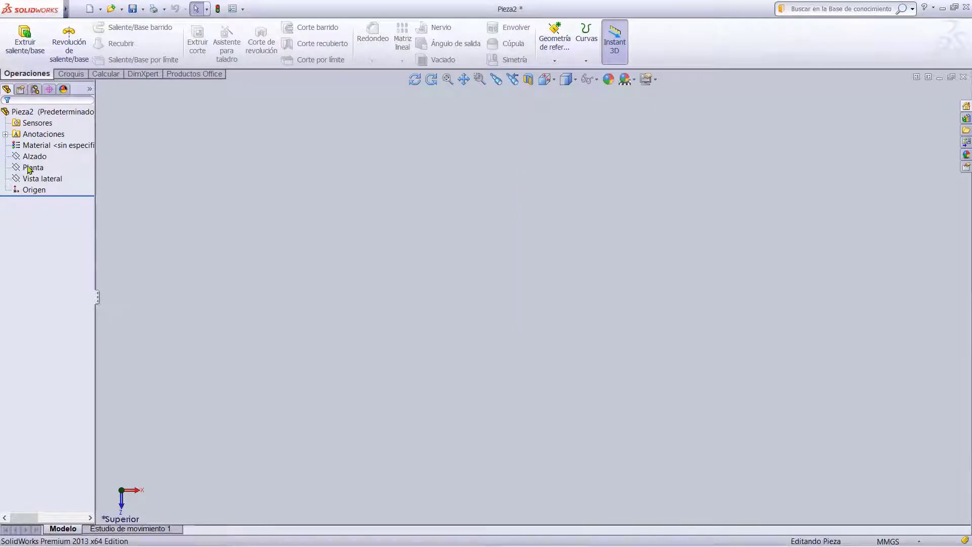
# Start a sketch on the Planta plane in SolidWorks and draw a circle of about 48.5 mm radius centred on the origin.
pyautogui.click(28, 167)
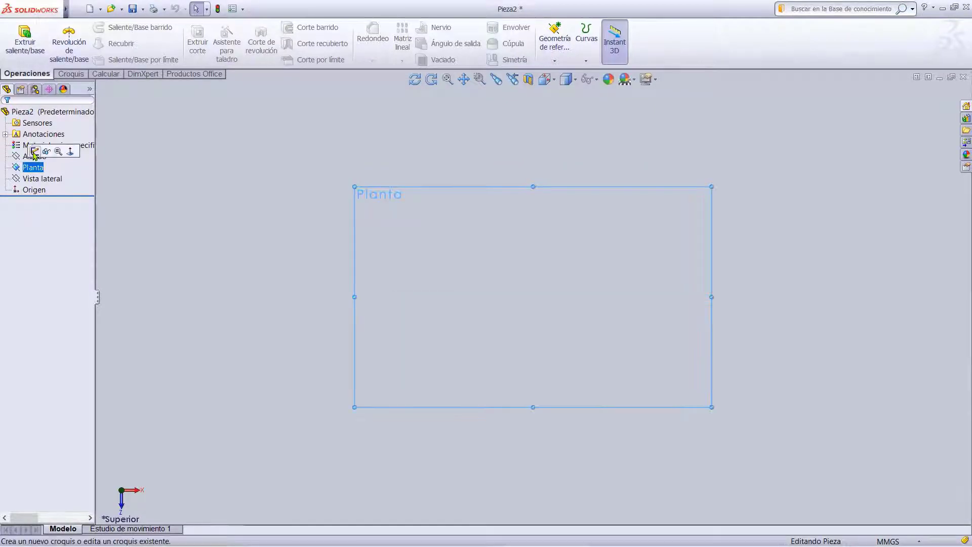
pyautogui.click(33, 152)
pyautogui.click(109, 29)
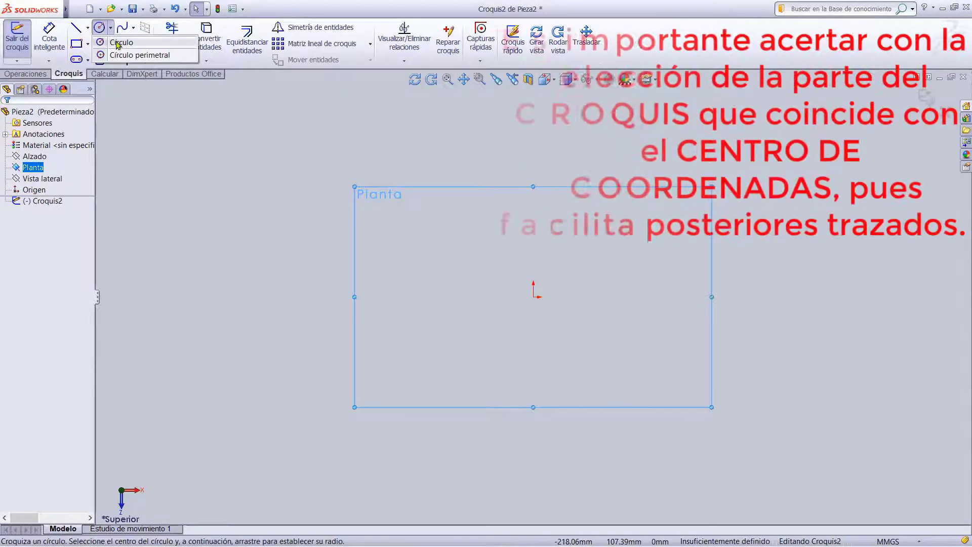
pyautogui.click(122, 42)
pyautogui.click(533, 297)
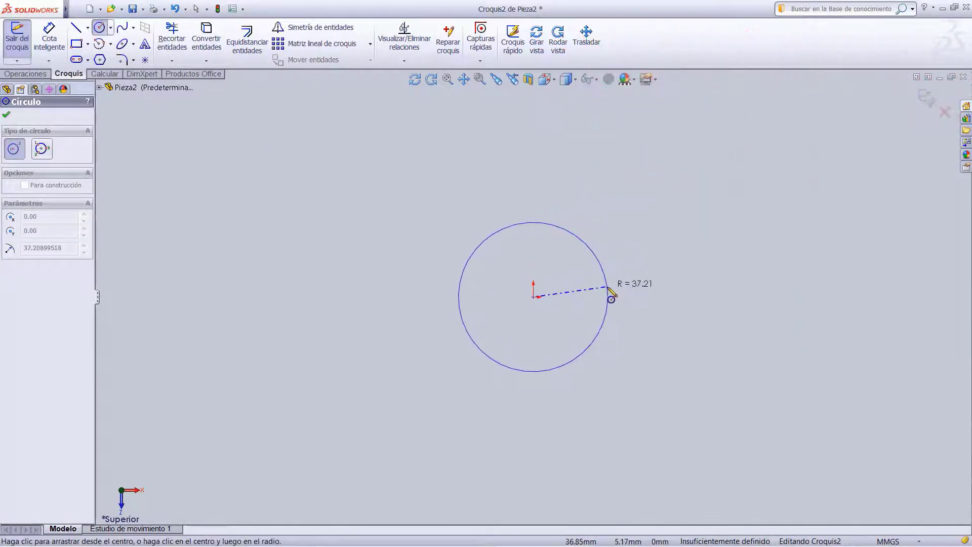
pyautogui.click(617, 246)
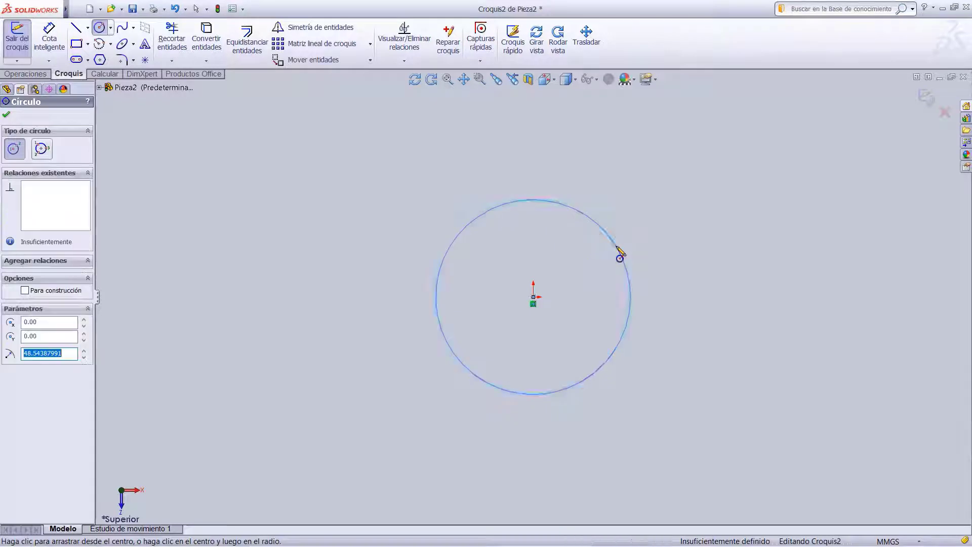
# Dimension the circle's diameter as 30 mm and exit the sketch.
pyautogui.click(49, 38)
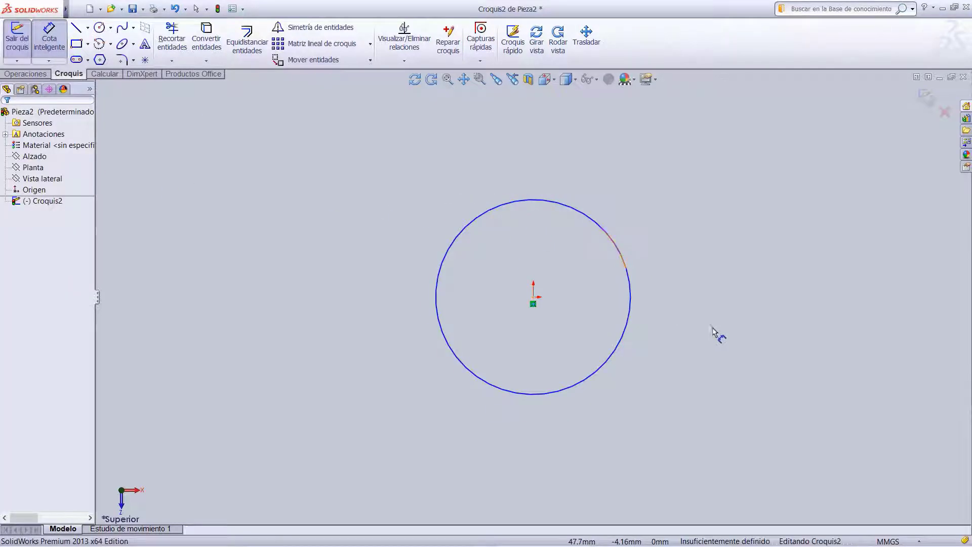
pyautogui.click(631, 304)
pyautogui.click(767, 292)
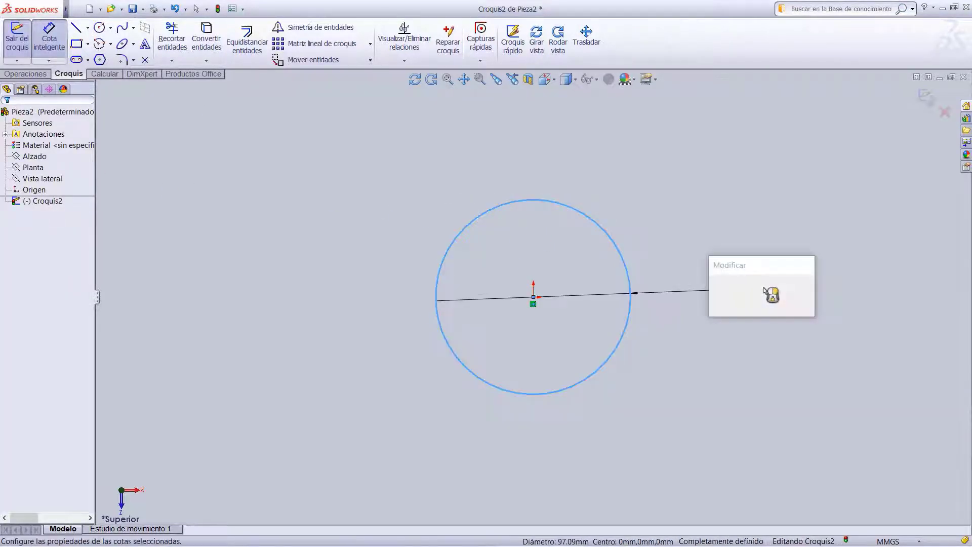
pyautogui.write('30')
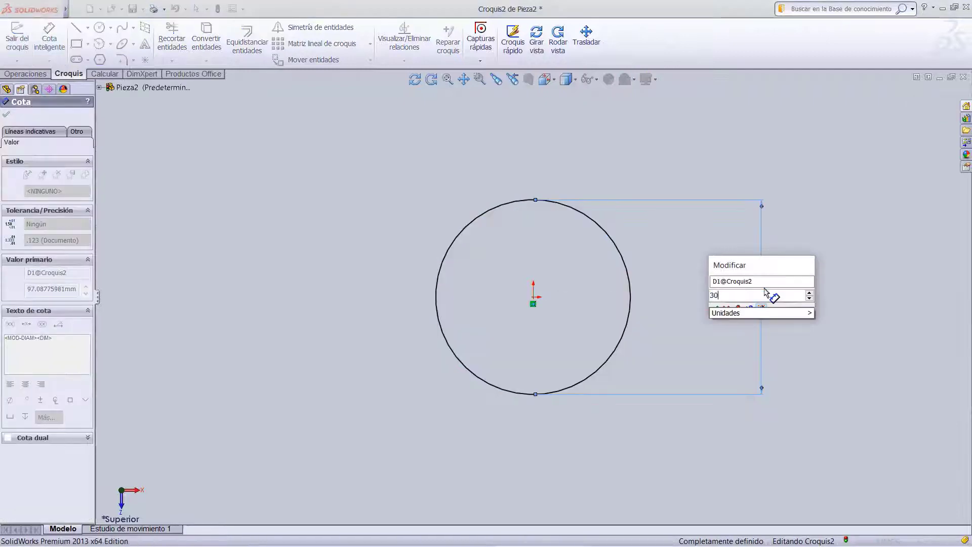
pyautogui.press('Return')
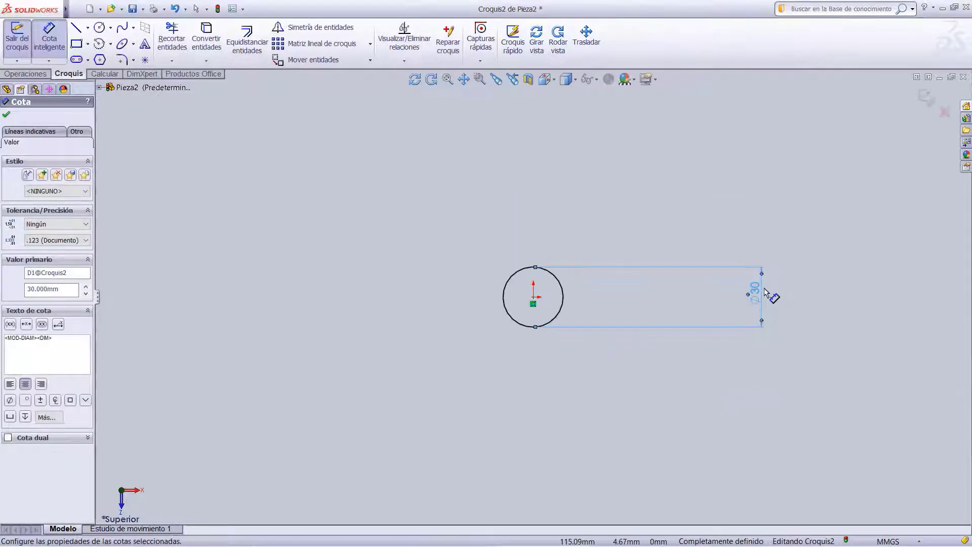
pyautogui.click(924, 97)
pyautogui.click(924, 100)
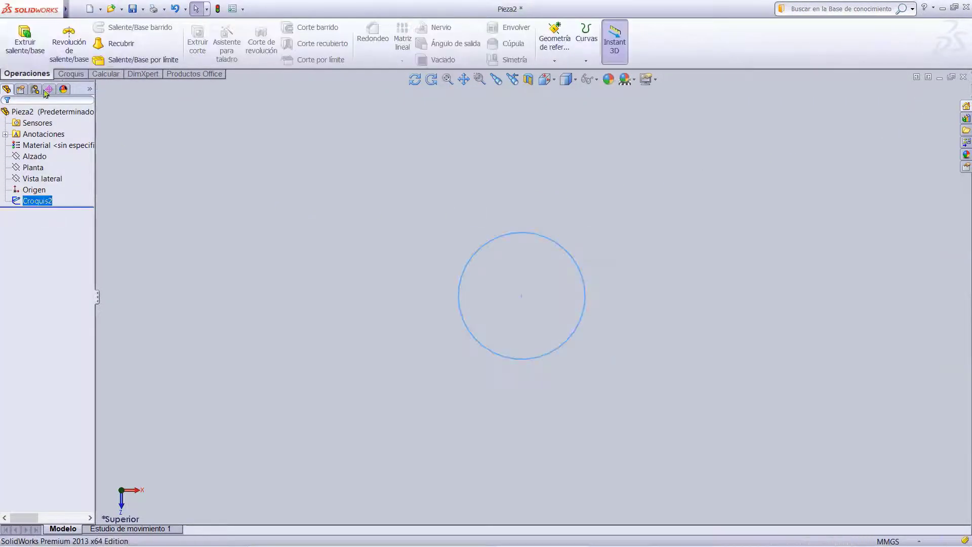
# Extrude the circle sketch 33 mm as a boss with the mid-plane (Plano medio) end condition.
pyautogui.click(25, 37)
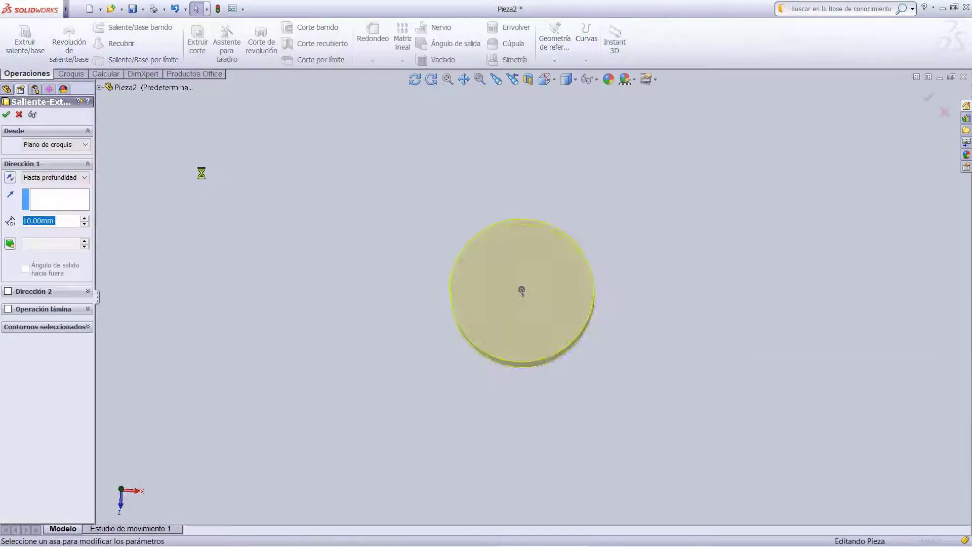
pyautogui.click(45, 221)
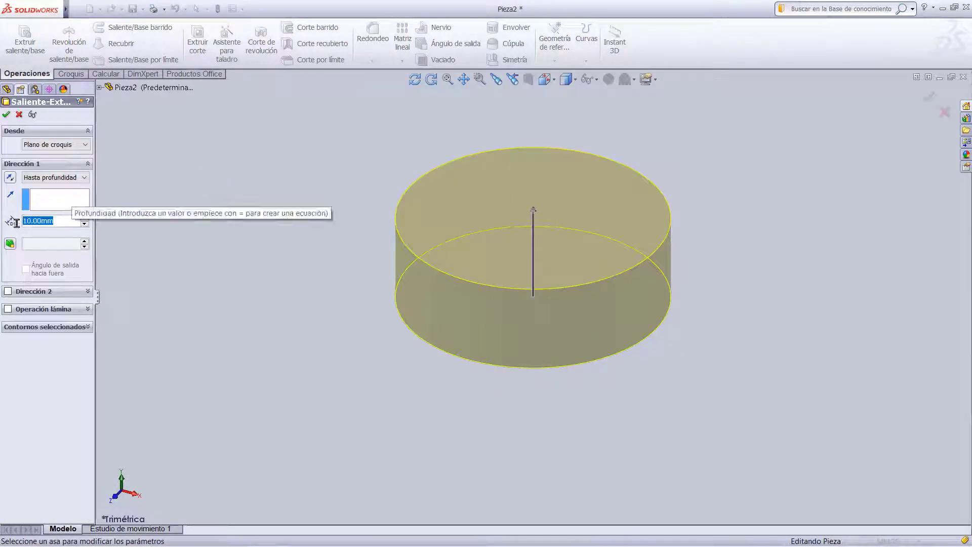
pyautogui.write('33')
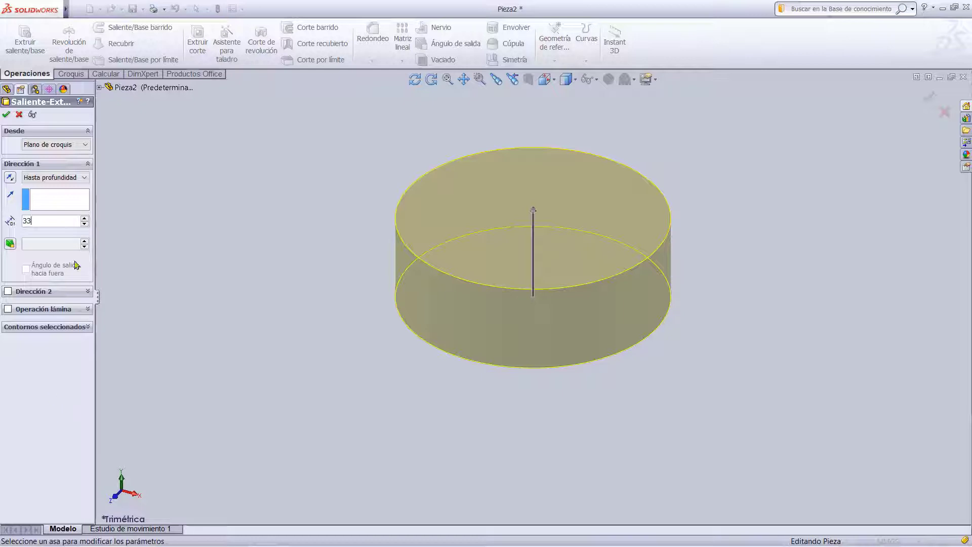
pyautogui.moveTo(95, 191); pyautogui.dragTo(118, 193)
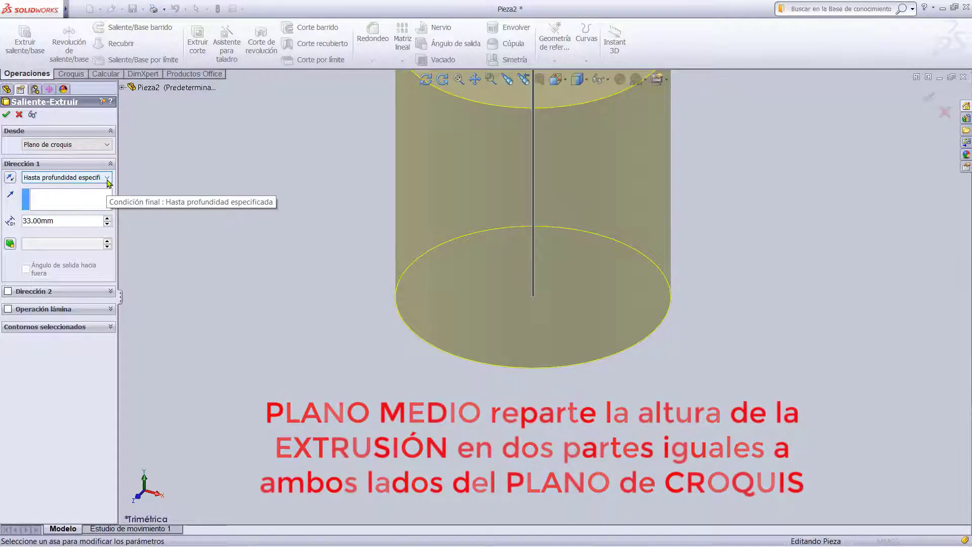
pyautogui.press('f')
pyautogui.scroll(1, 264, 189)
pyautogui.scroll(-2, 349, 119)
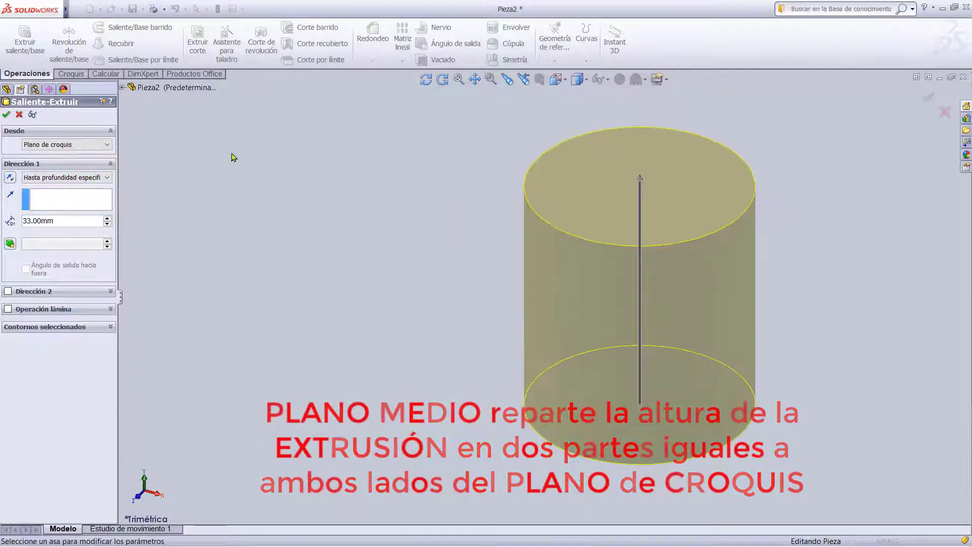
pyautogui.click(108, 178)
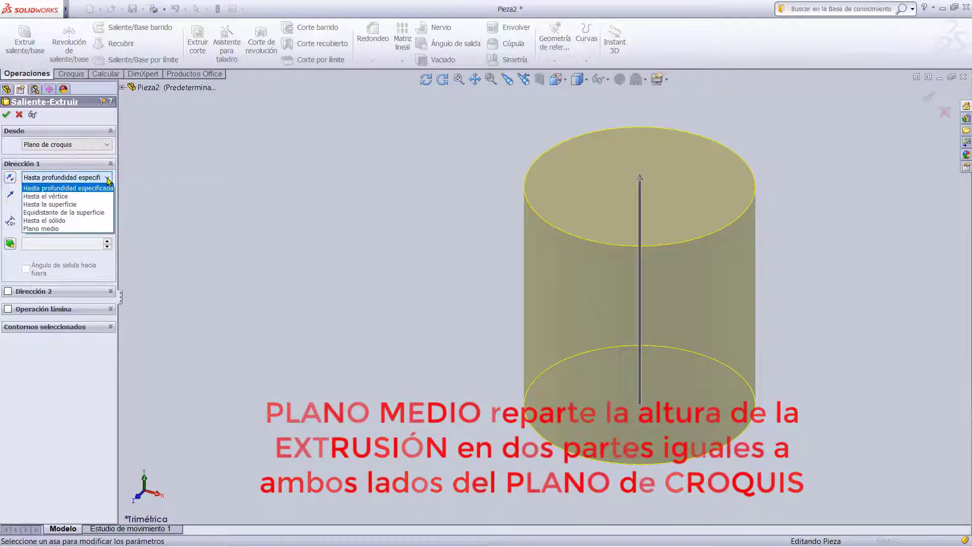
pyautogui.click(66, 229)
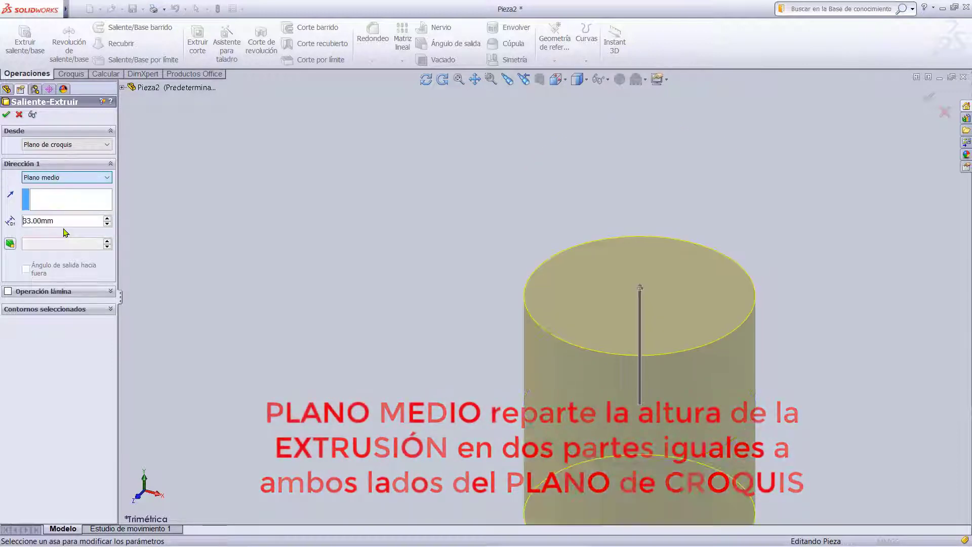
pyautogui.scroll(2, 623, 354)
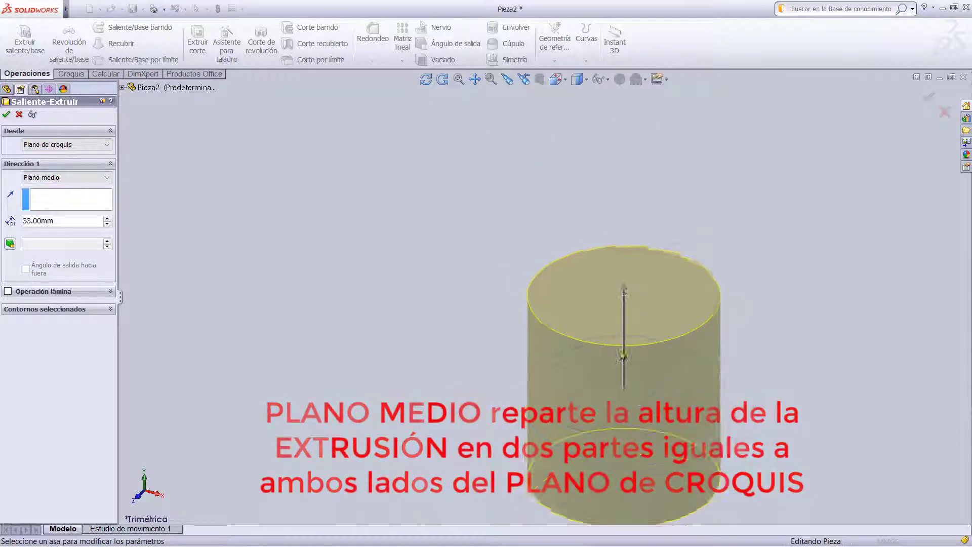
pyautogui.scroll(-2, 622, 353)
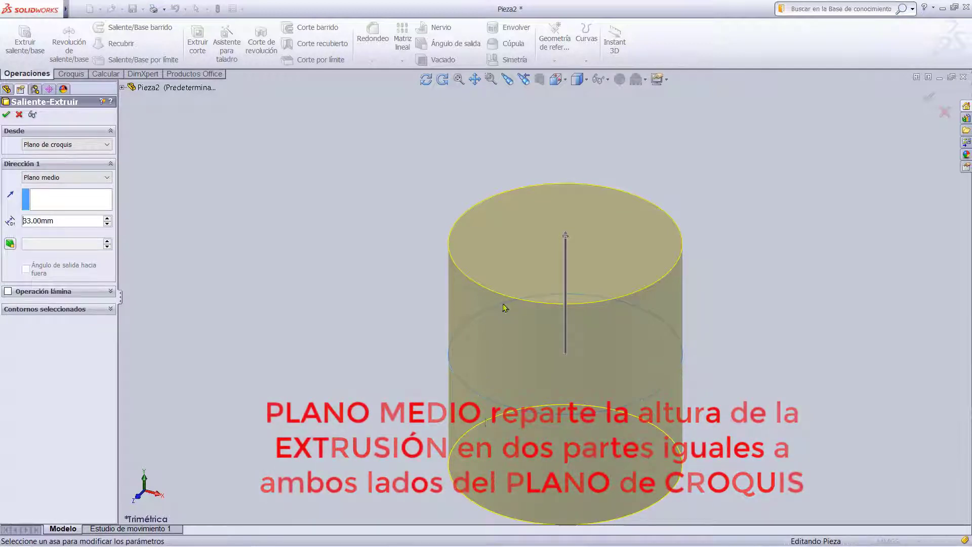
pyautogui.click(6, 115)
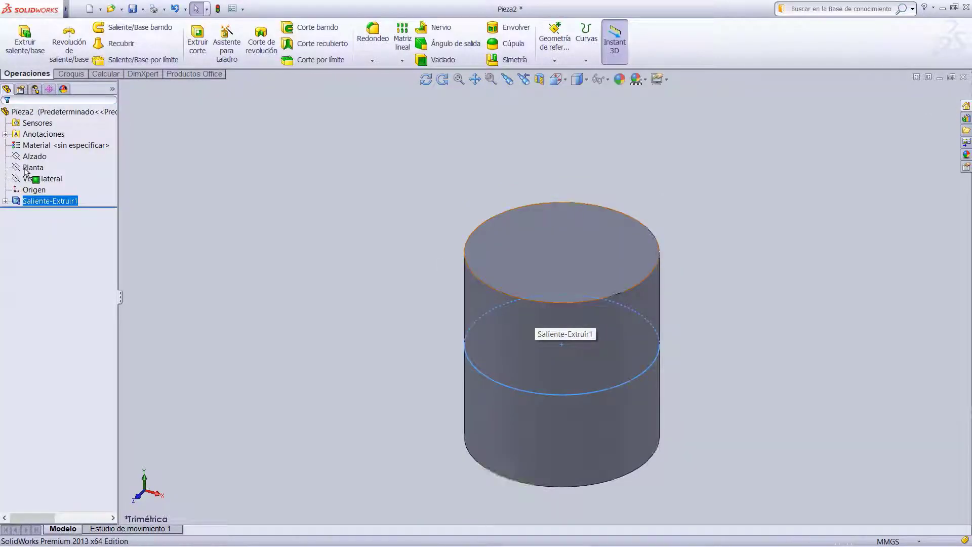
# Start a new sketch on the Planta plane, view it face-on, and consult the dimensioned drawing in the pieza 19 PDF.
pyautogui.click(29, 168)
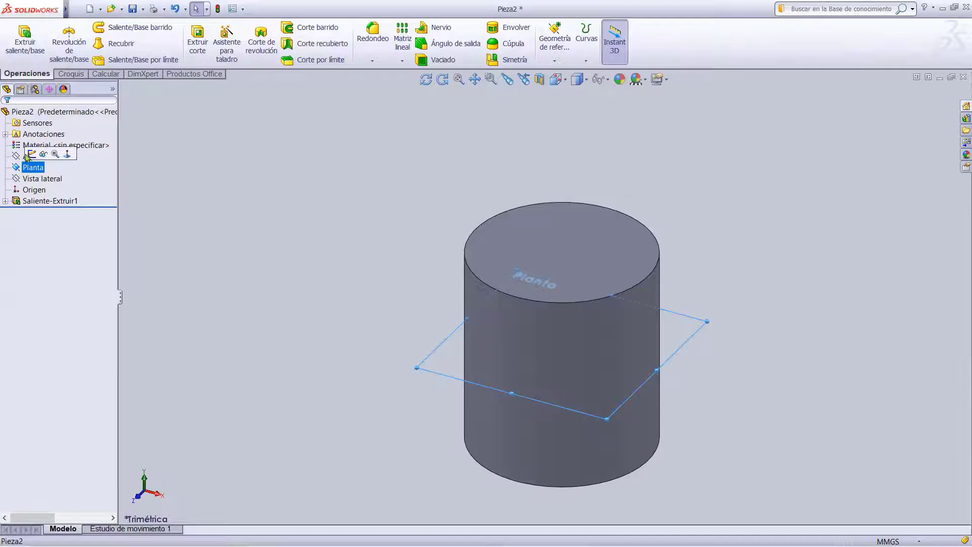
pyautogui.click(31, 153)
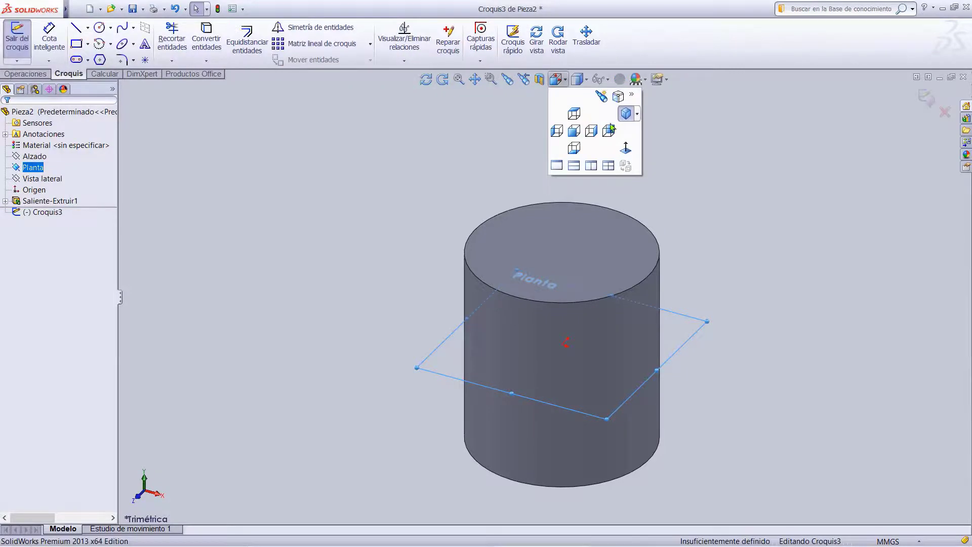
pyautogui.click(629, 149)
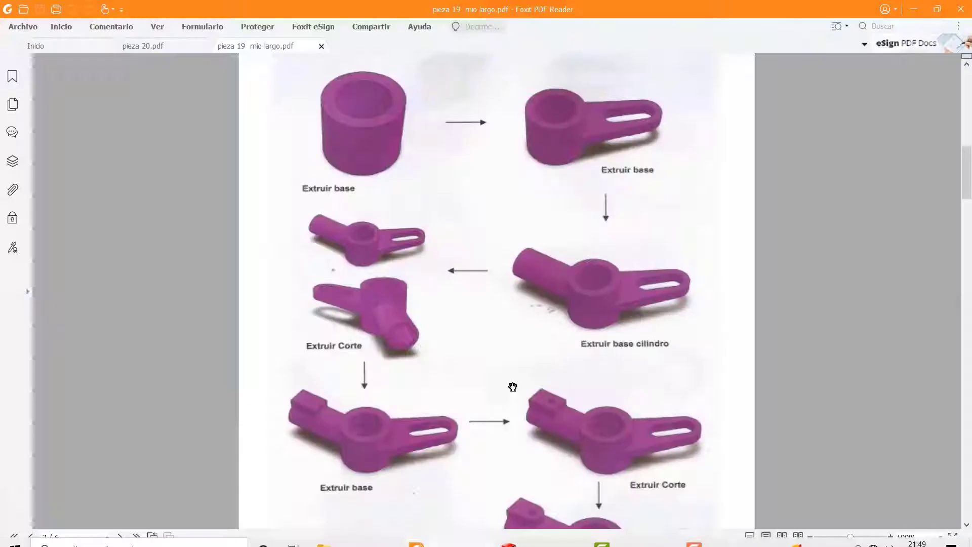
pyautogui.scroll(6, 512, 387)
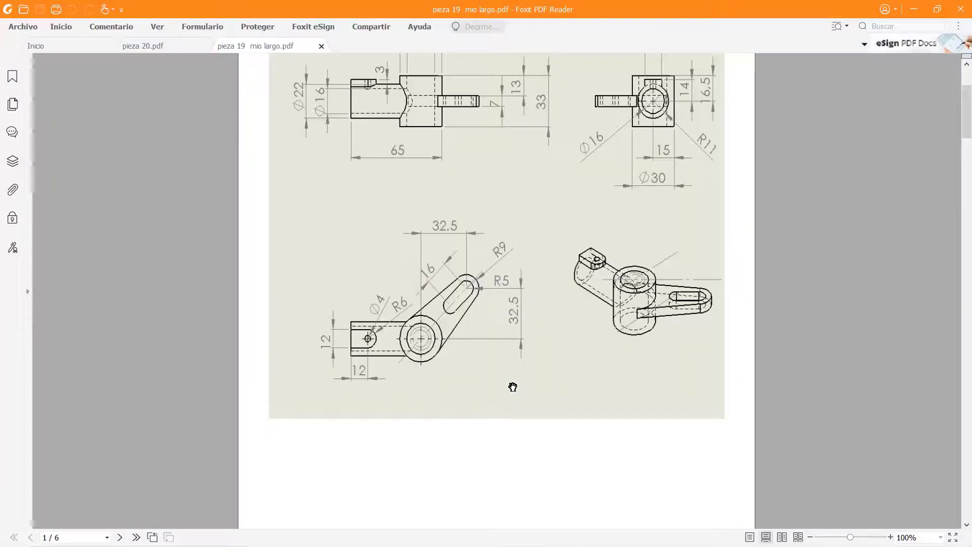
pyautogui.scroll(1, 458, 310)
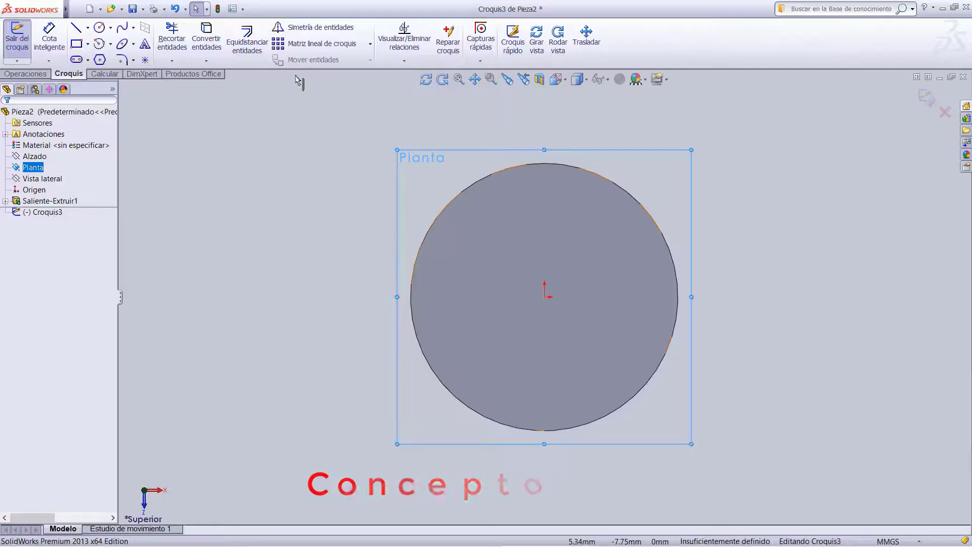
# Draw two construction lines from the origin: one horizontal, about 33 mm long, and one inclined at about 35°, about 40 mm long.
pyautogui.click(88, 27)
pyautogui.click(107, 56)
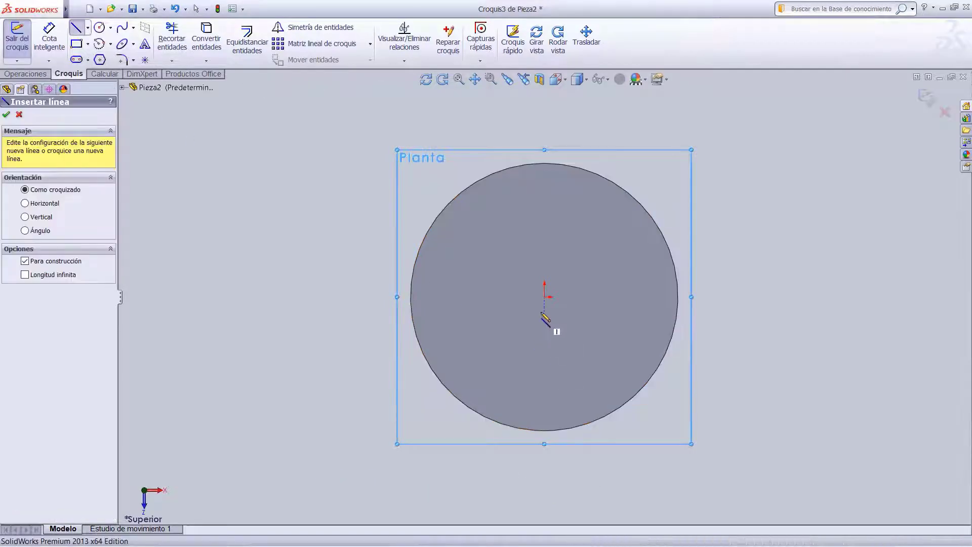
pyautogui.click(544, 296)
pyautogui.click(840, 274)
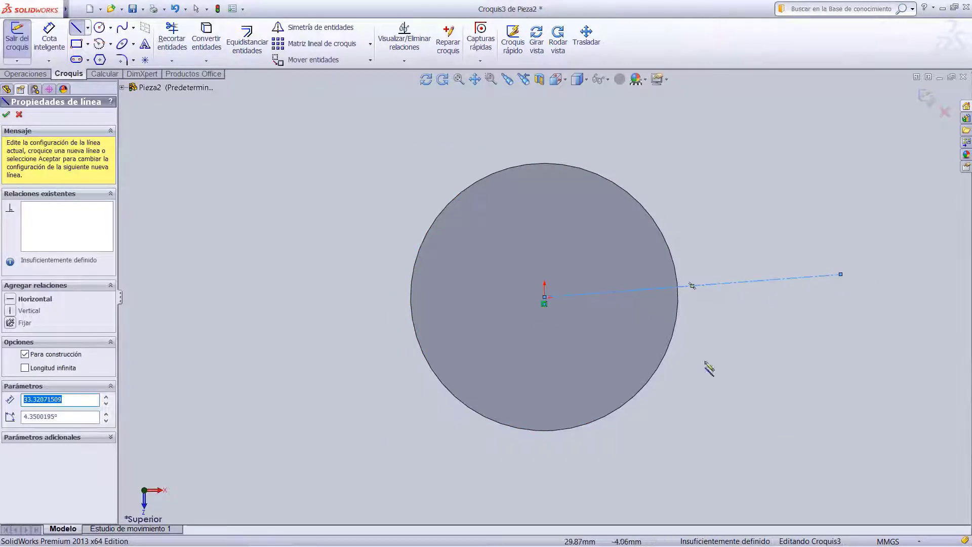
pyautogui.click(11, 300)
pyautogui.click(544, 297)
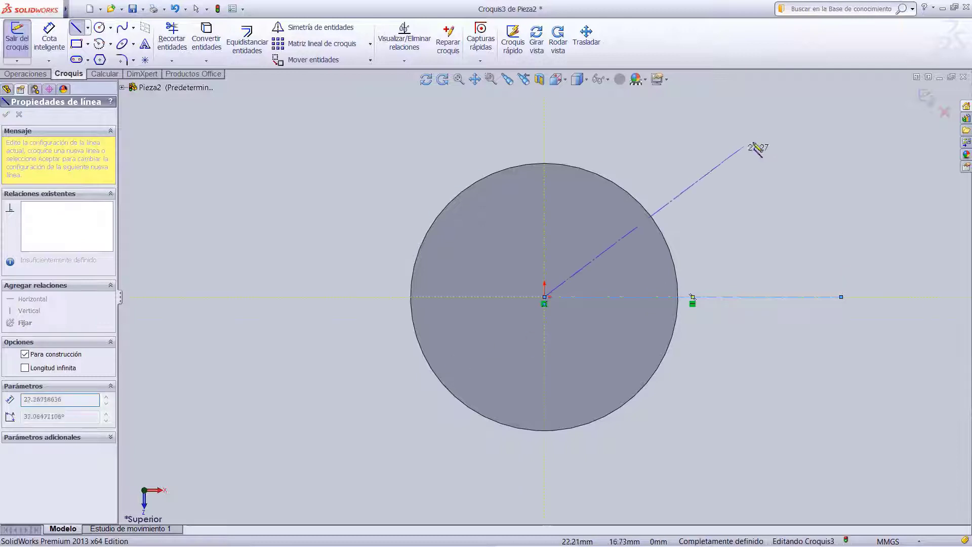
pyautogui.click(836, 89)
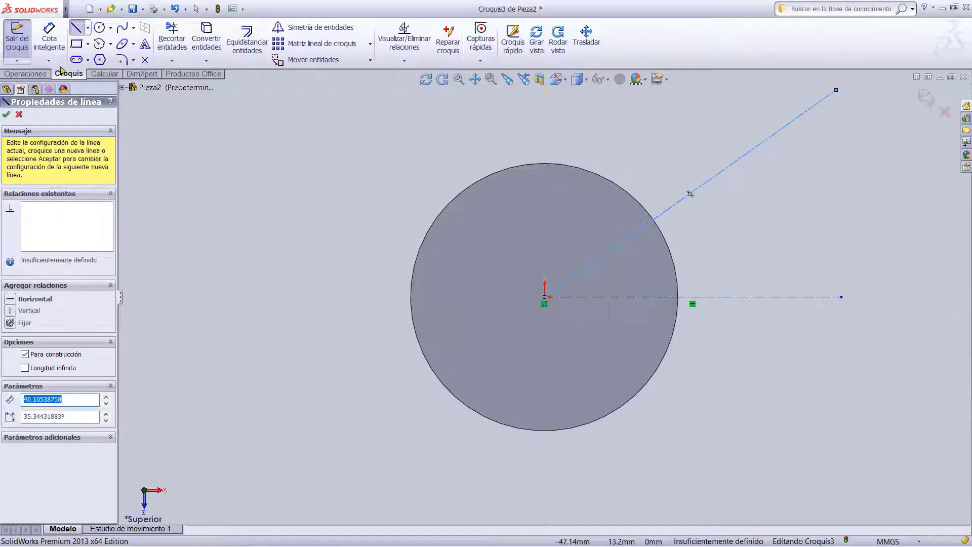
# Dimension the angle between the horizontal and inclined construction lines as 45°.
pyautogui.click(50, 41)
pyautogui.click(760, 143)
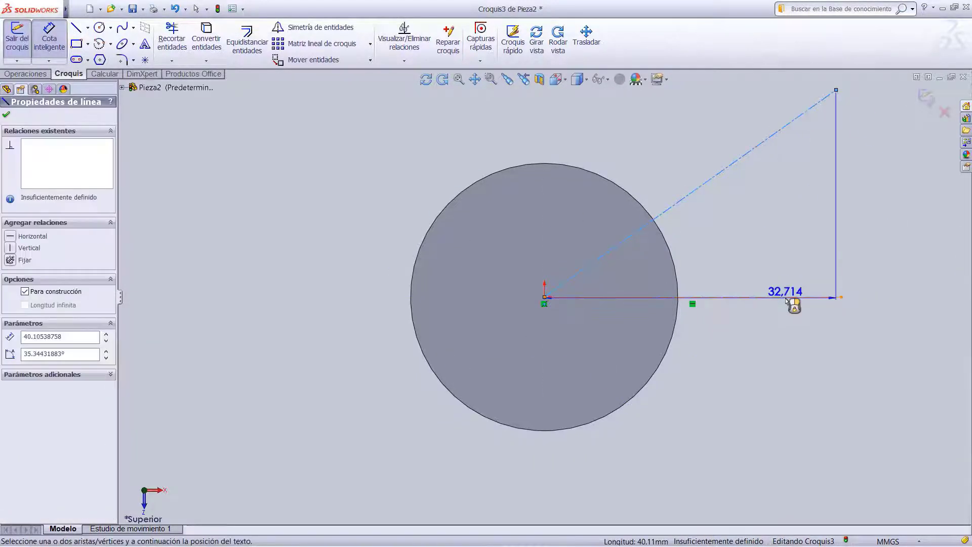
pyautogui.click(786, 298)
pyautogui.click(813, 213)
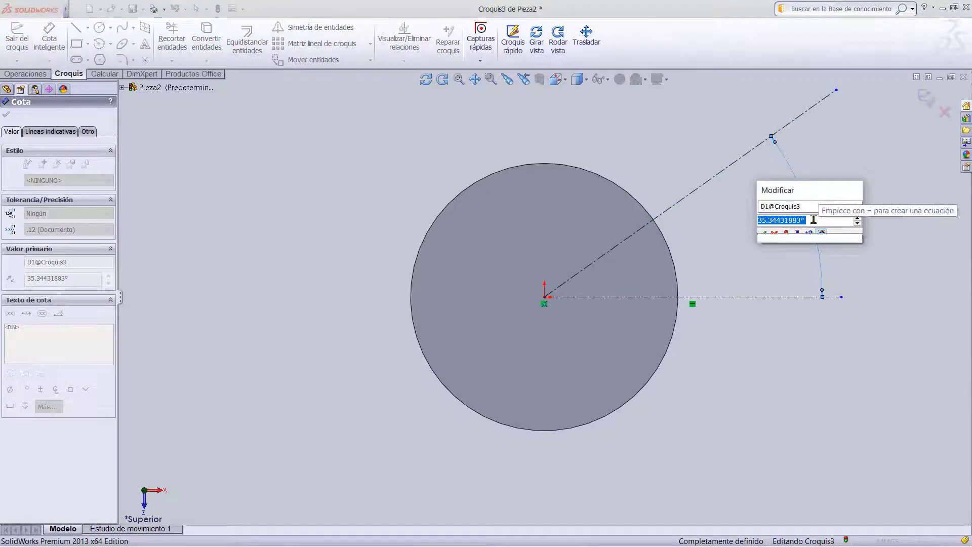
pyautogui.write('45')
pyautogui.press('Return')
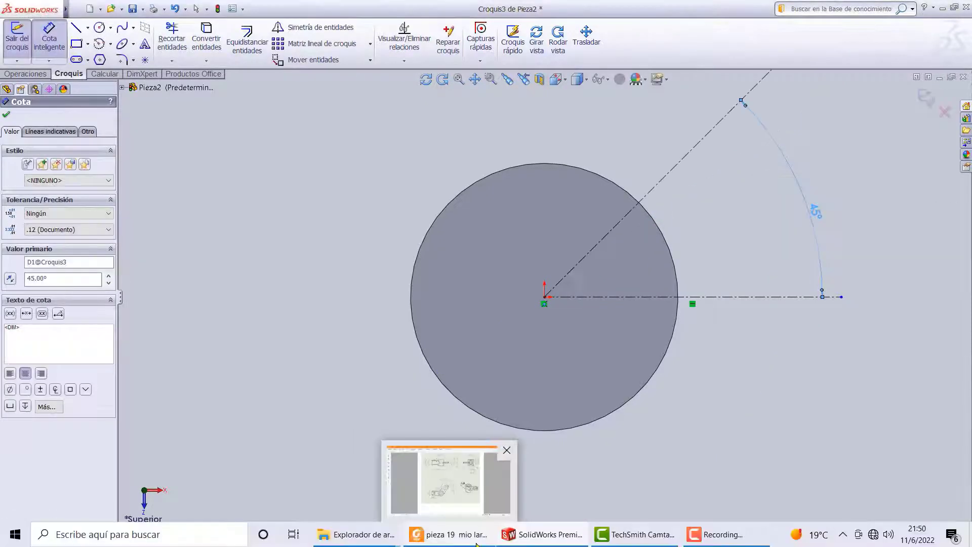
# Consult the pieza 19 PDF and draw a straight slot along the inclined construction line, about 12 mm between centres and 5 mm wide.
pyautogui.click(474, 540)
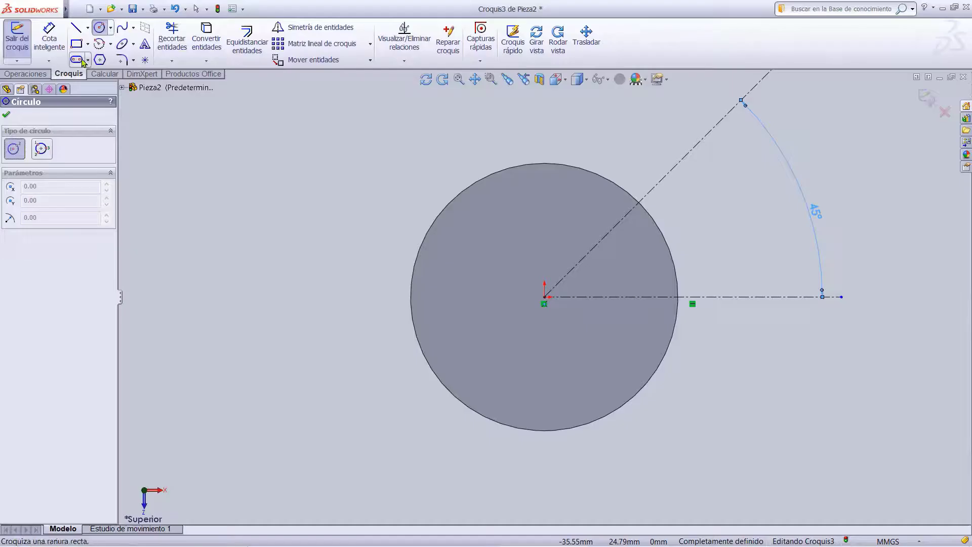
pyautogui.click(88, 61)
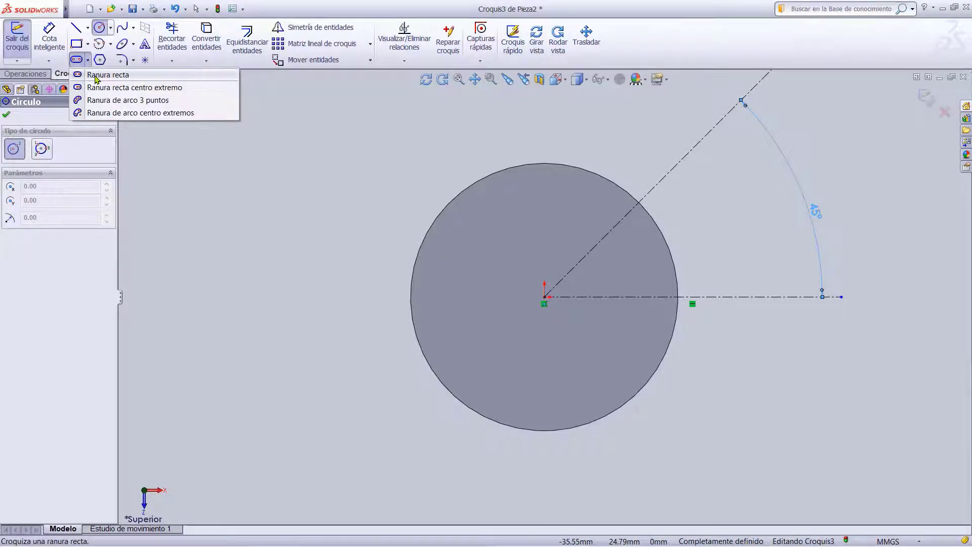
pyautogui.click(95, 76)
pyautogui.click(670, 170)
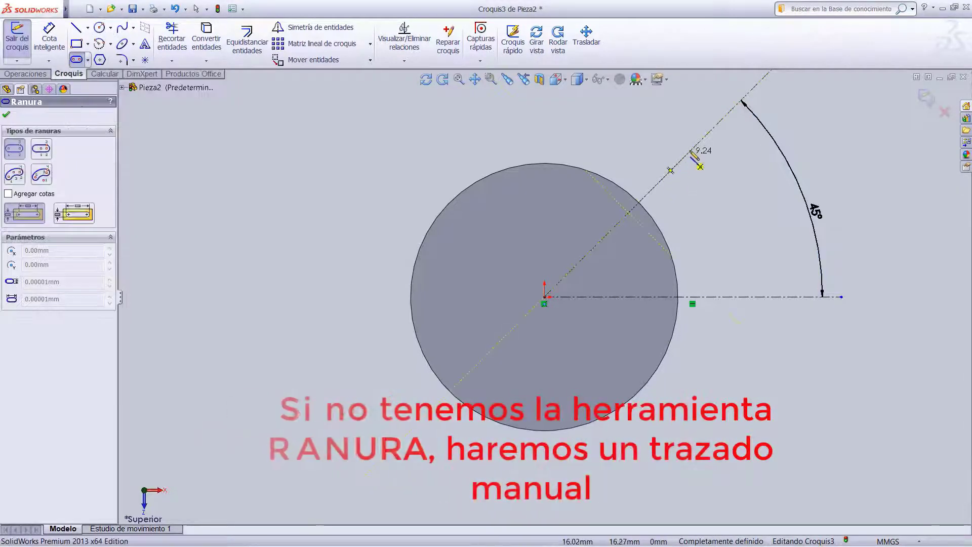
pyautogui.click(705, 134)
pyautogui.click(702, 126)
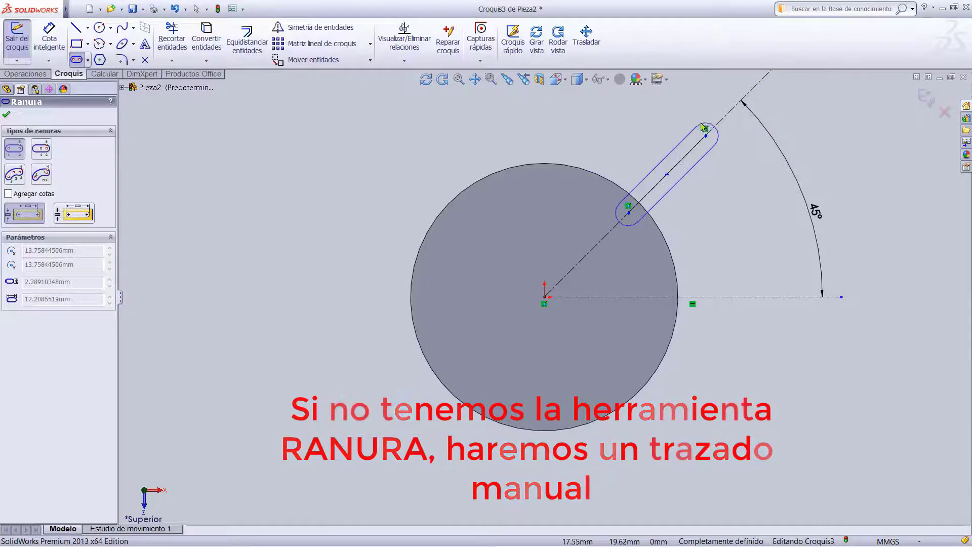
pyautogui.click(652, 159)
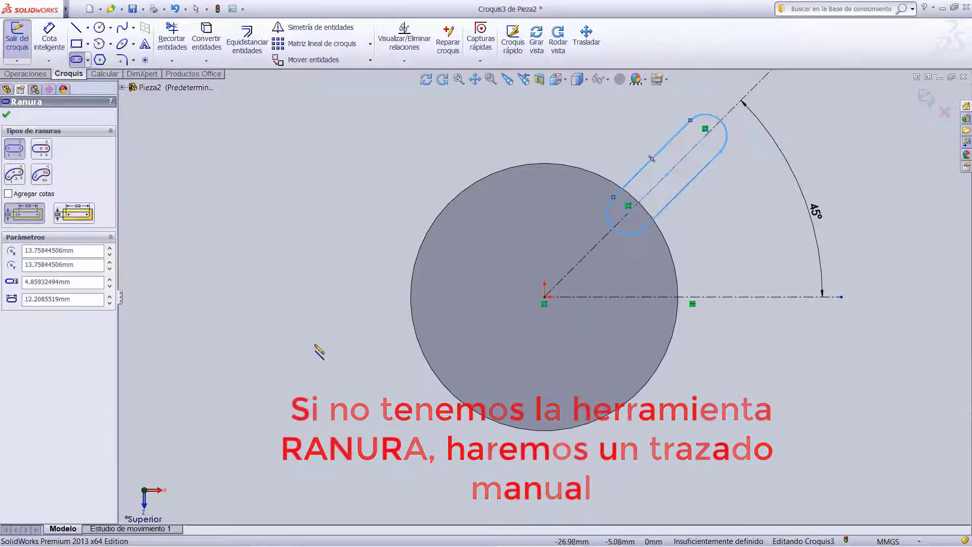
# Dimension the radius of the slot's outer end arc as 5 mm.
pyautogui.click(48, 39)
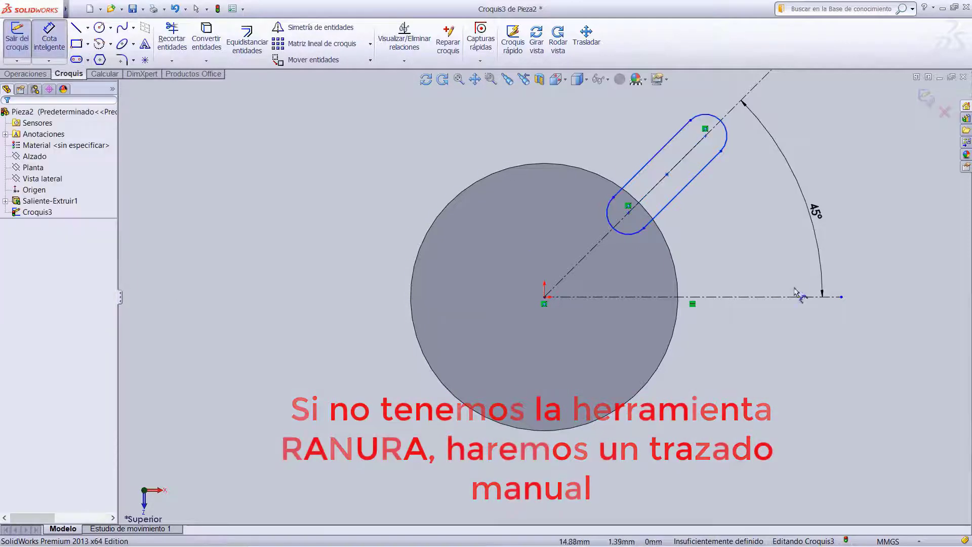
pyautogui.click(726, 140)
pyautogui.click(841, 140)
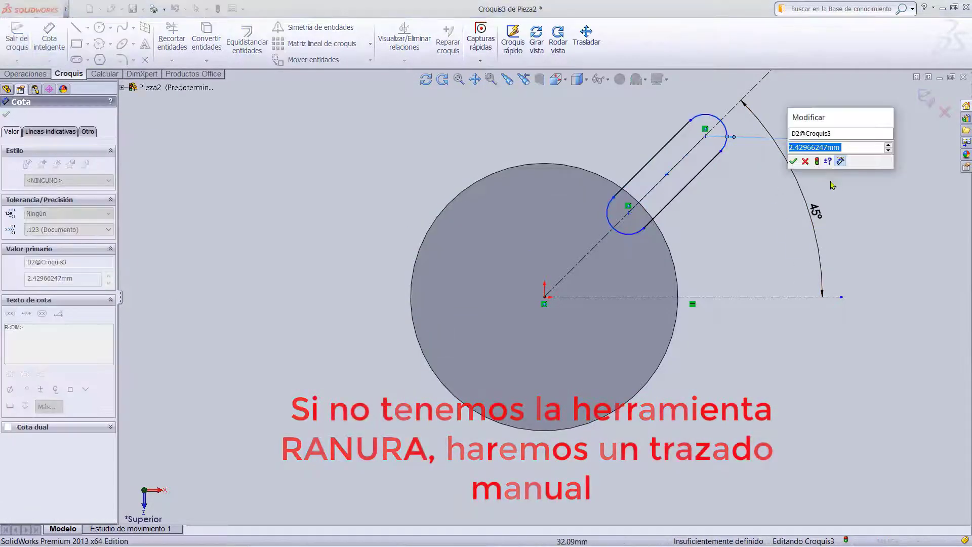
pyautogui.write('5')
pyautogui.press('Return')
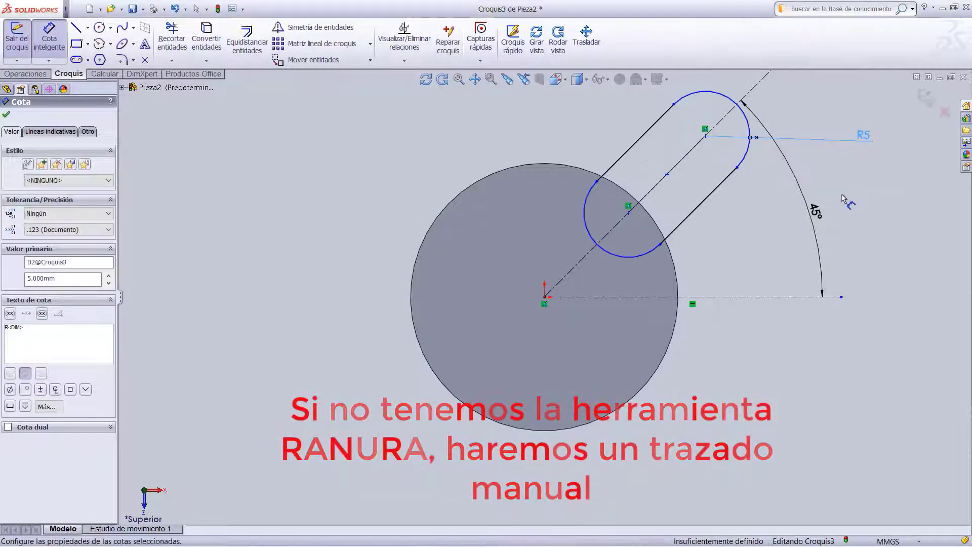
# Dimension the distance between the slot's two arc centres as 16 mm, aligned with the slot.
pyautogui.click(629, 213)
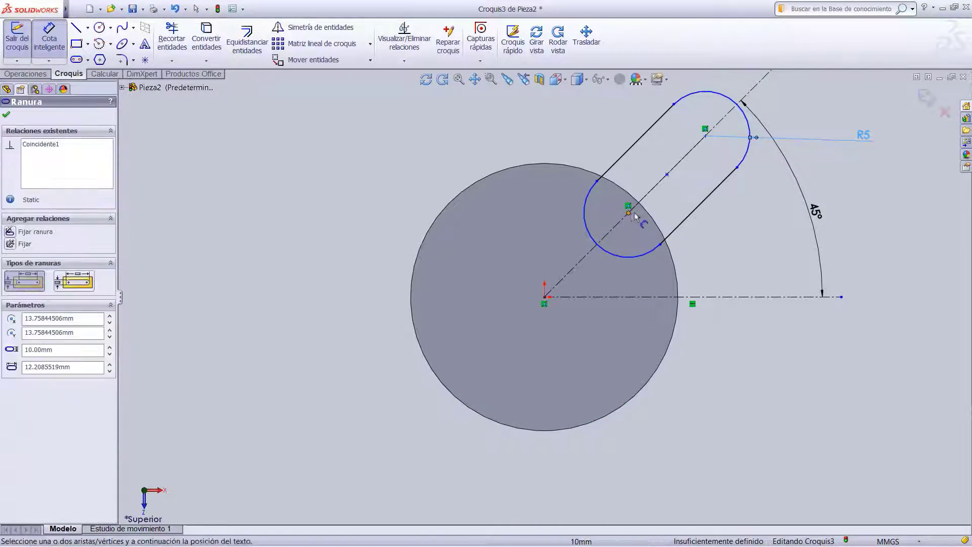
pyautogui.click(705, 136)
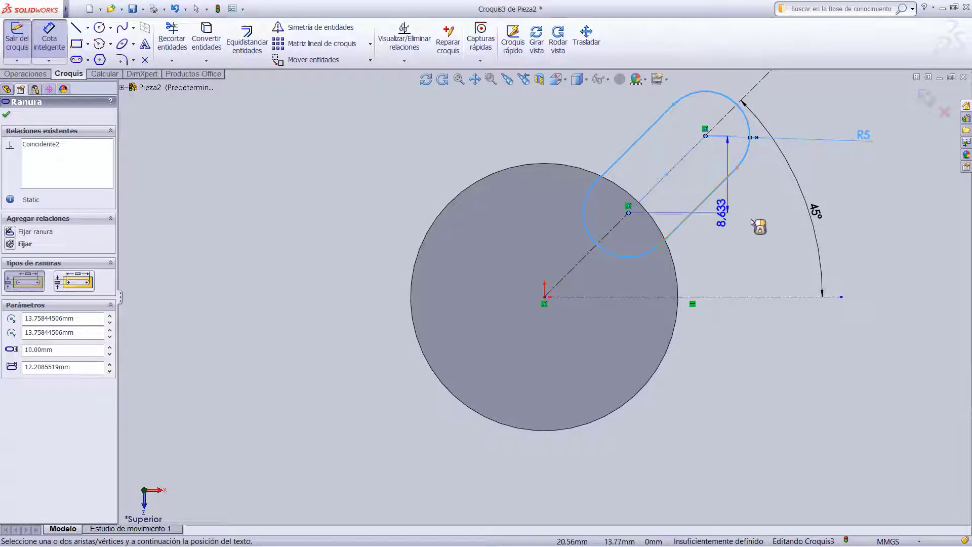
pyautogui.click(753, 247)
pyautogui.write('16')
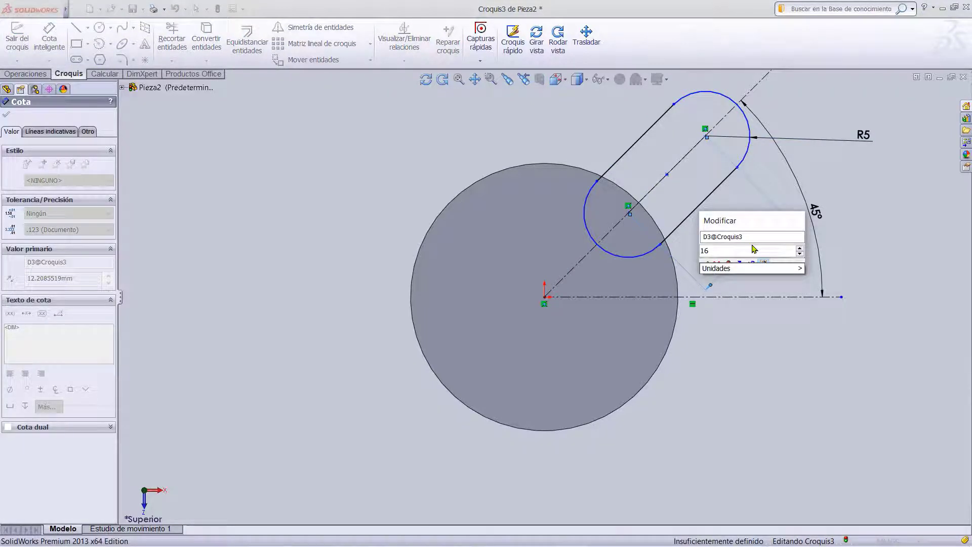
pyautogui.press('Return')
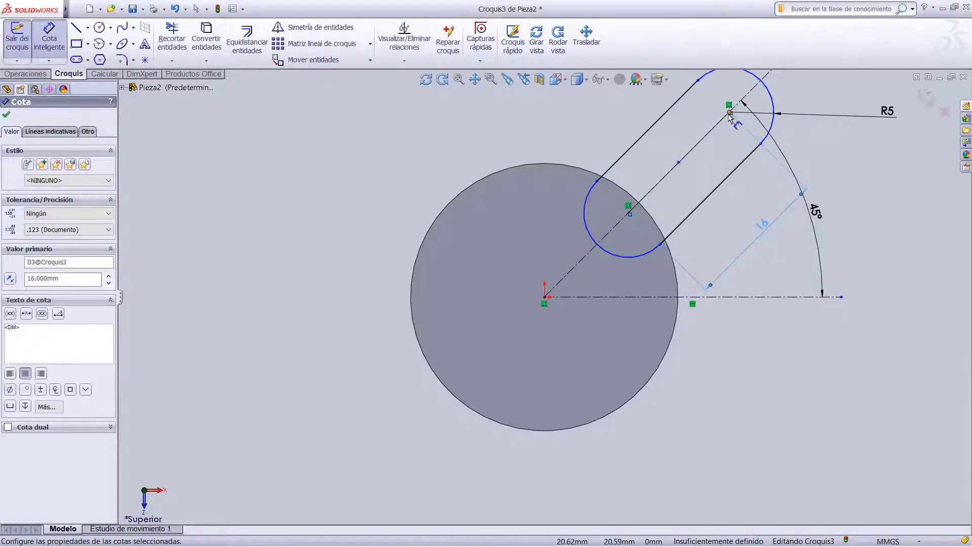
# Dimension the horizontal distance from the origin to the slot's outer arc centre as 32.5 mm.
pyautogui.click(694, 134)
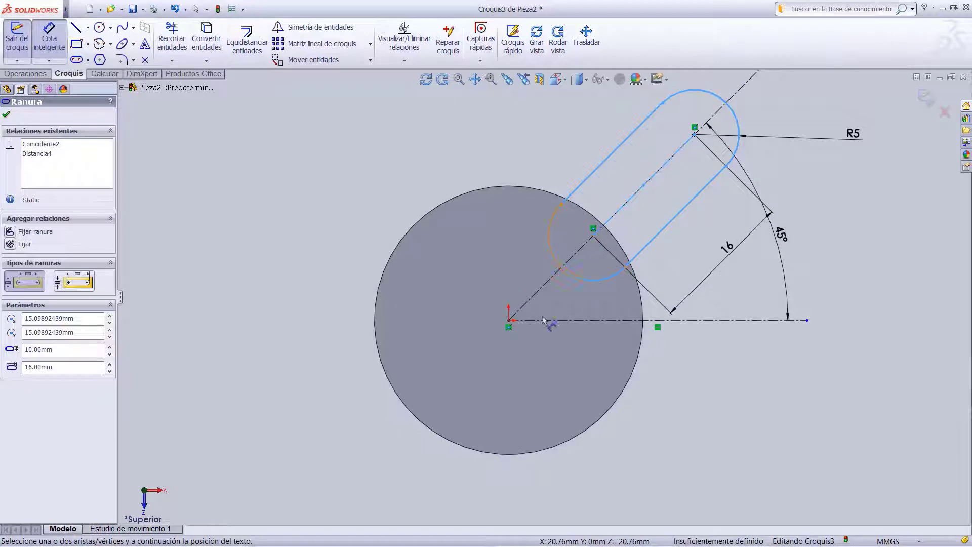
pyautogui.click(509, 321)
pyautogui.click(694, 135)
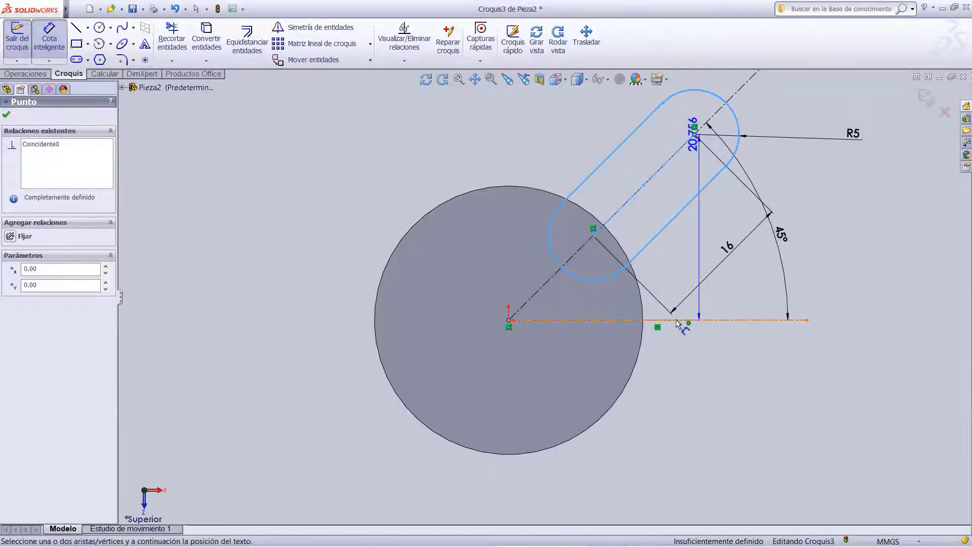
pyautogui.click(666, 423)
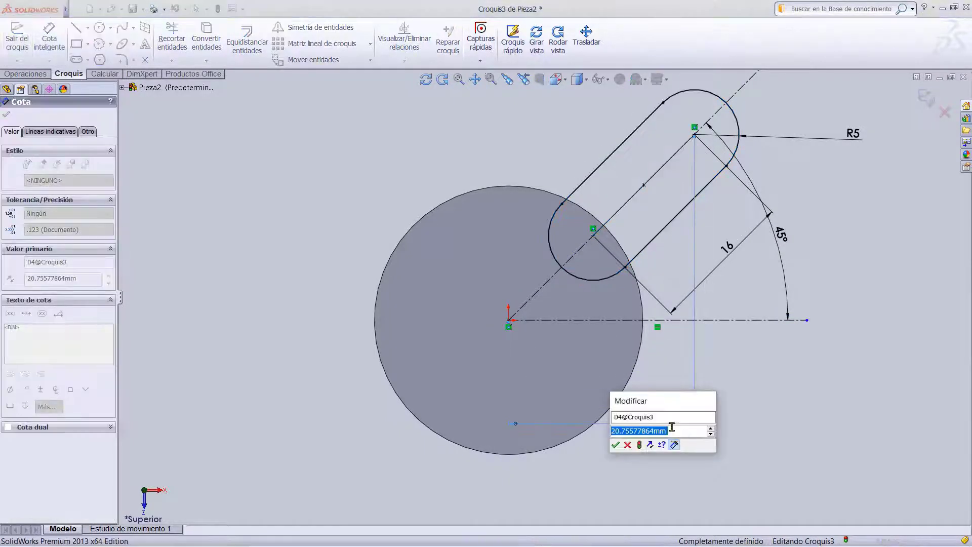
pyautogui.write('32.5')
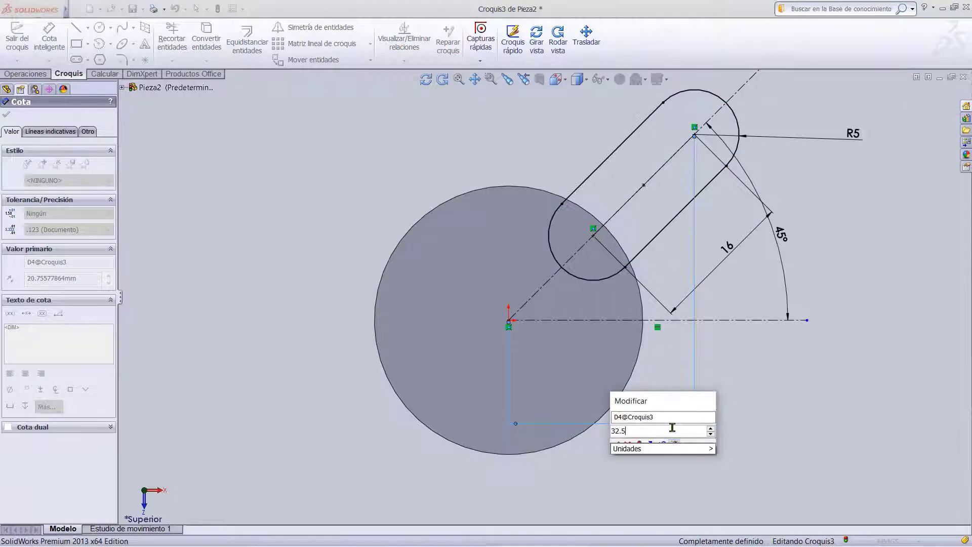
pyautogui.press('Return')
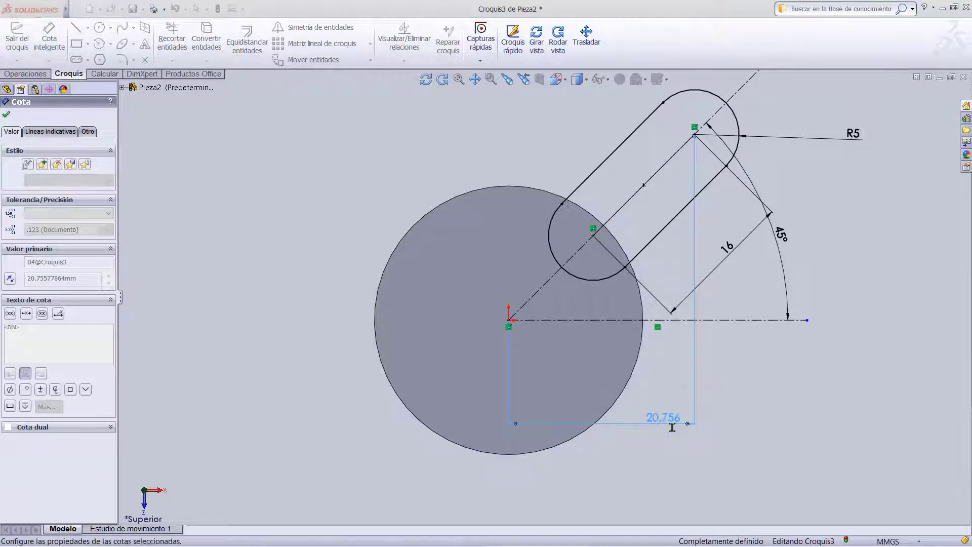
pyautogui.scroll(3, 855, 225)
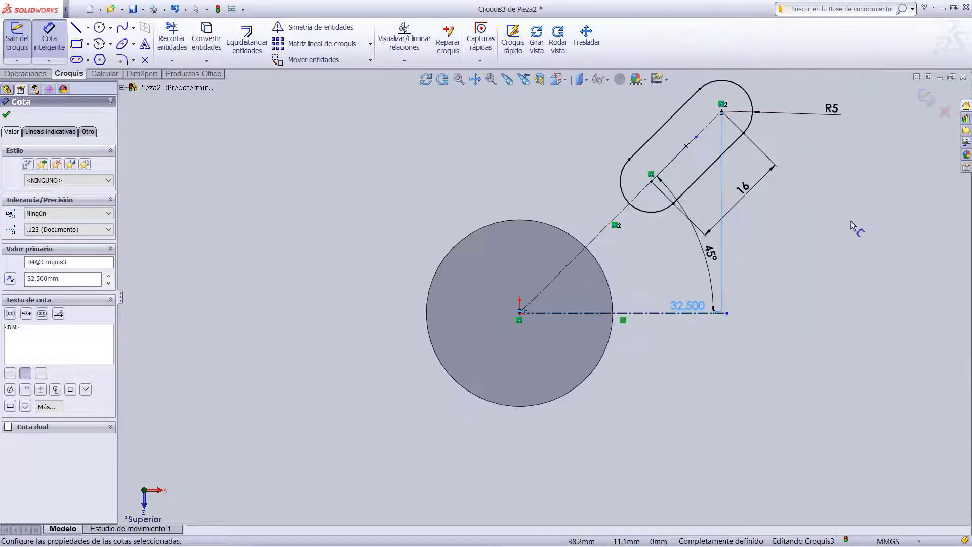
pyautogui.press('Escape')
# Check the vertical distance between the origin and the slot's outer arc centre with a dimension preview, without placing it.
pyautogui.scroll(-5, 693, 152)
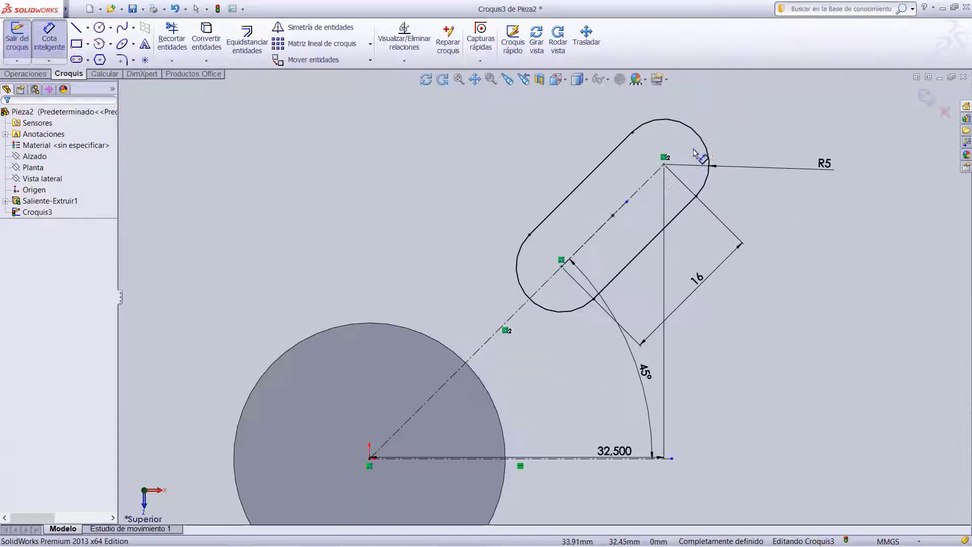
pyautogui.click(644, 182)
pyautogui.scroll(-3, 597, 251)
pyautogui.scroll(5, 603, 264)
pyautogui.scroll(4, 547, 294)
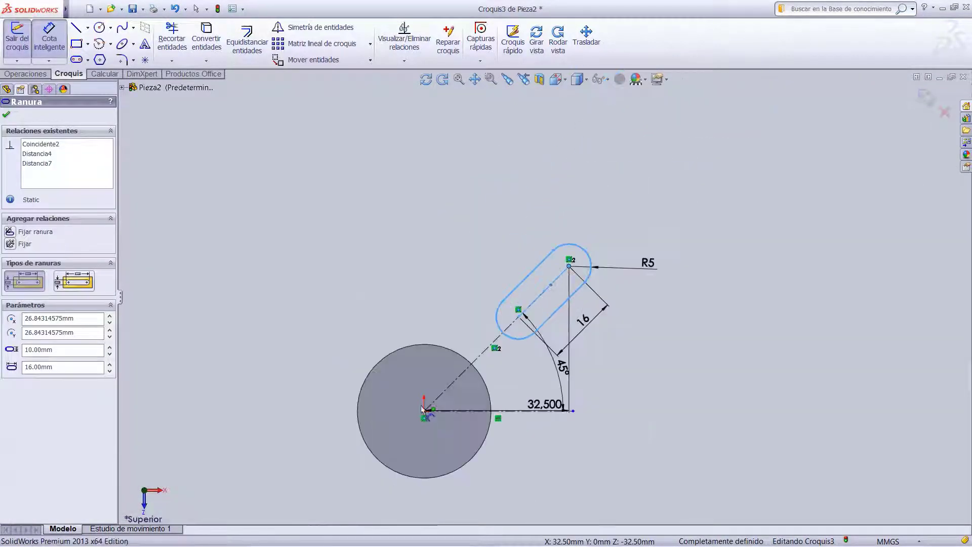
pyautogui.click(424, 411)
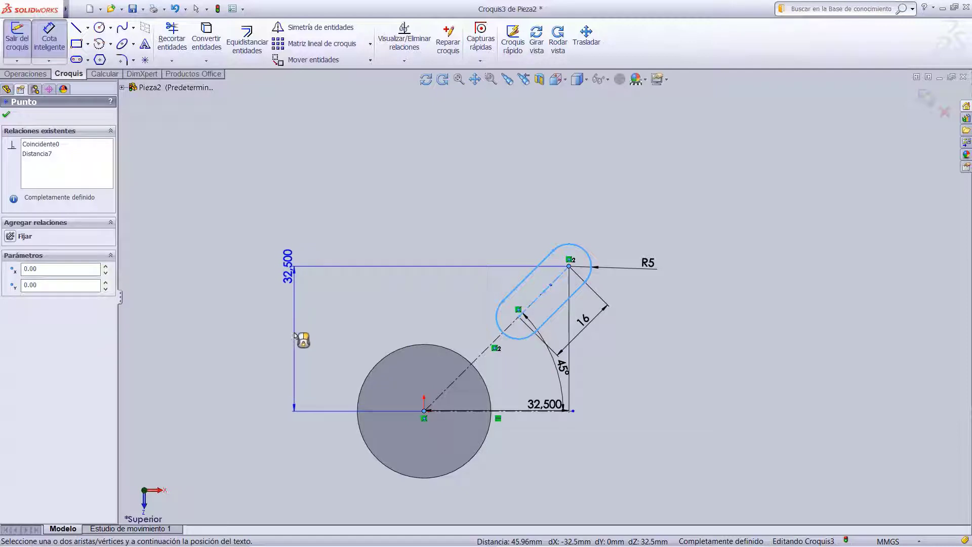
pyautogui.press('Escape')
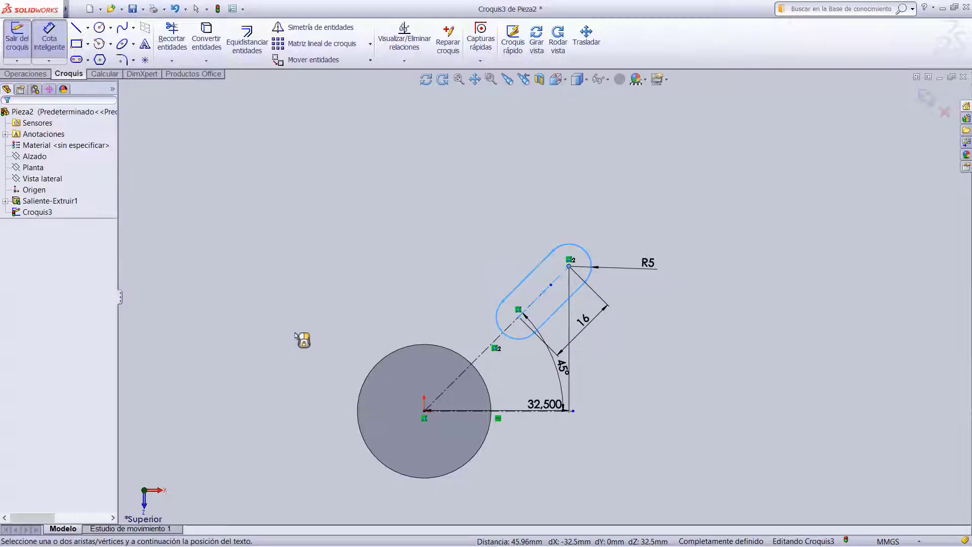
# Draw a circle about 30 mm in diameter centred on the slot's outer arc centre.
pyautogui.scroll(-1, 641, 302)
pyautogui.scroll(1, 522, 328)
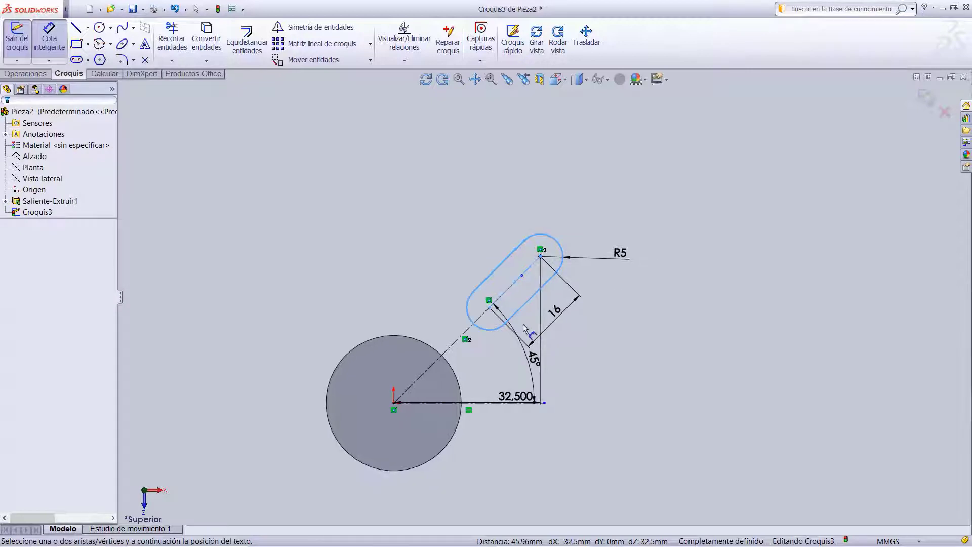
pyautogui.scroll(-2, 524, 328)
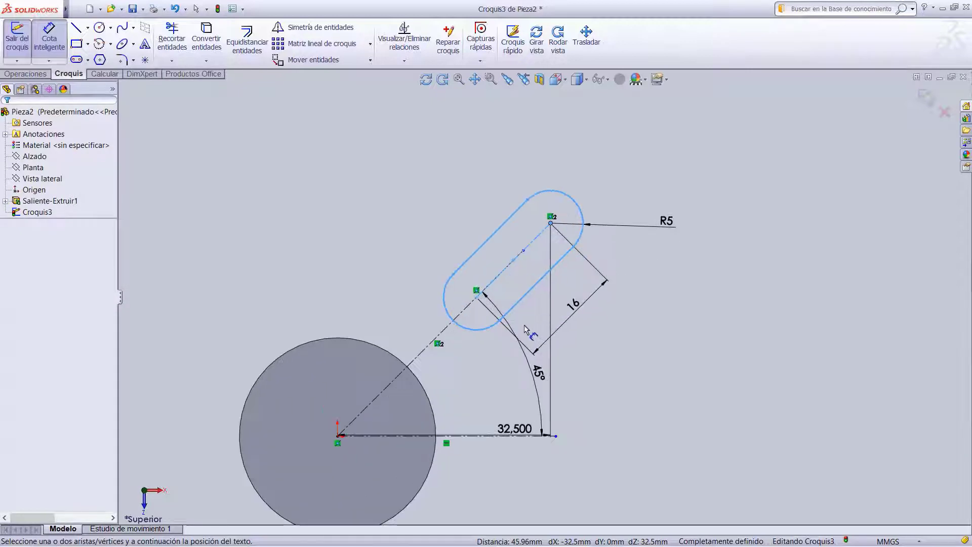
pyautogui.click(100, 28)
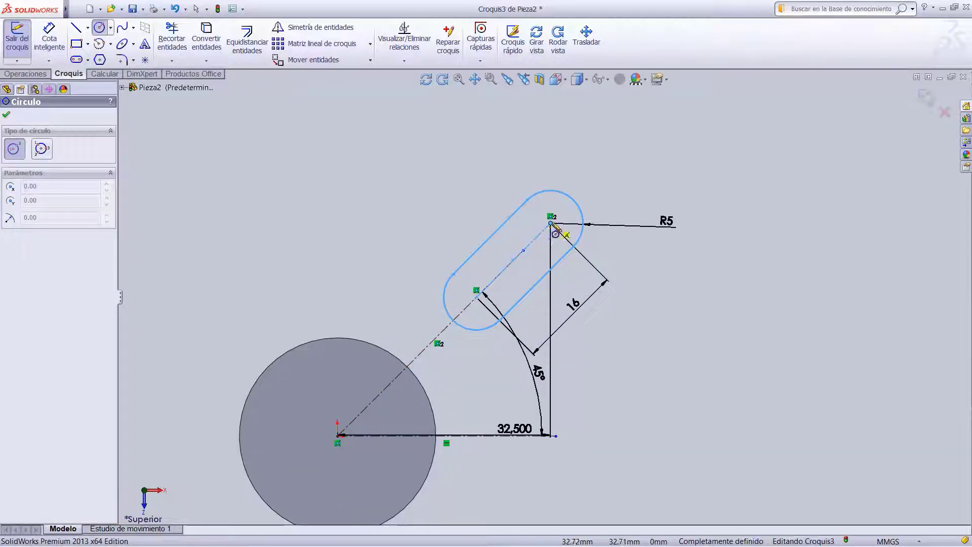
pyautogui.click(551, 223)
pyautogui.click(456, 203)
# Dimension the diameter of the circle around the slot's outer end as 18 mm.
pyautogui.click(48, 33)
pyautogui.click(612, 150)
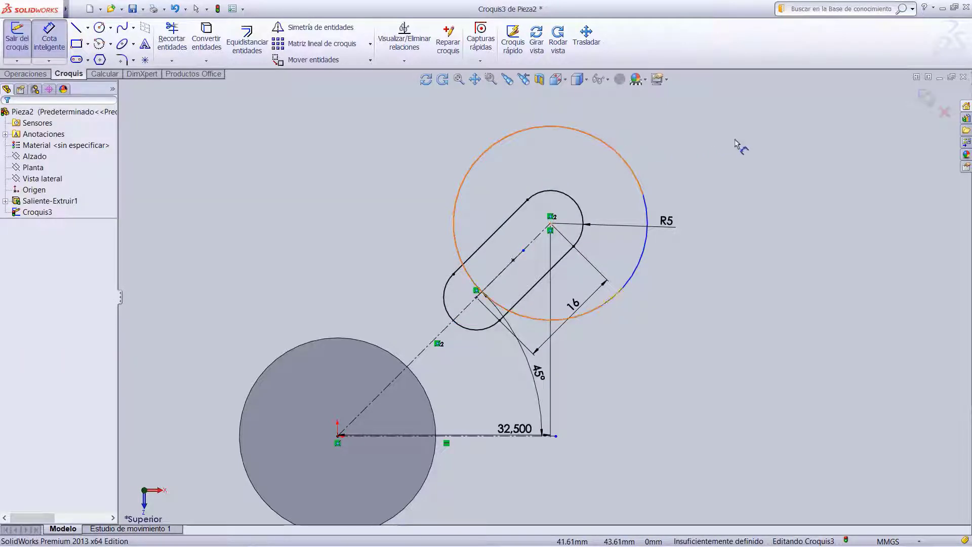
pyautogui.click(740, 192)
pyautogui.write('18')
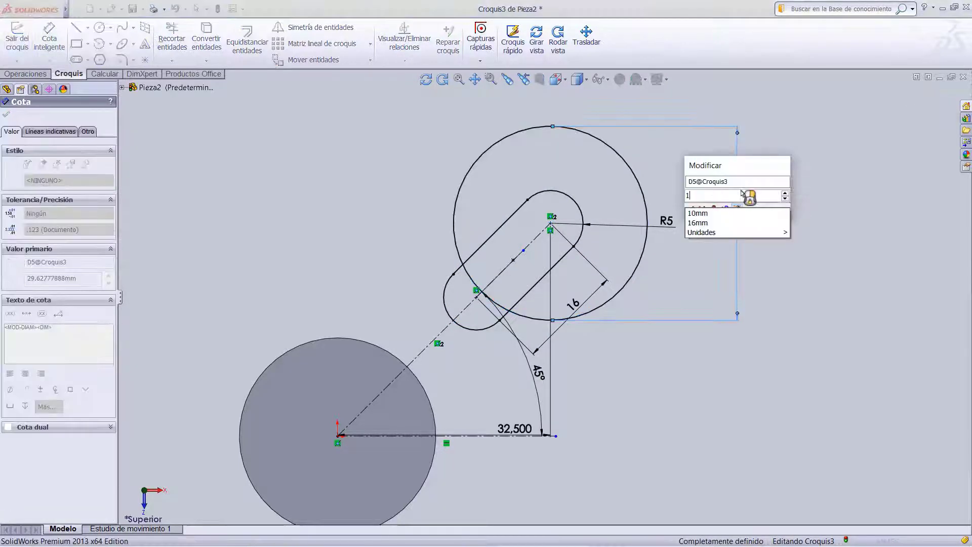
pyautogui.press('Return')
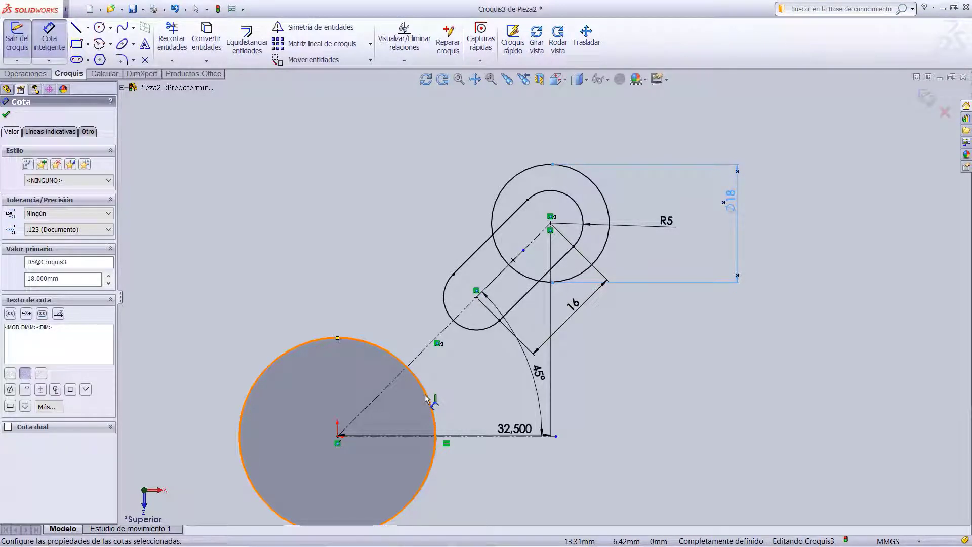
# Convert the central cylinder's circular edge into a sketch entity with Convertir entidades.
pyautogui.click(207, 61)
pyautogui.click(215, 71)
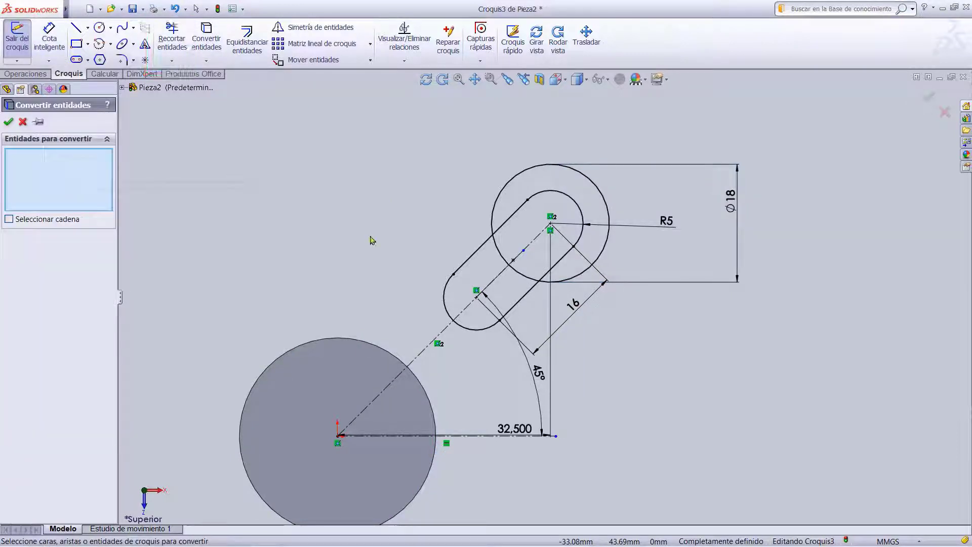
pyautogui.click(368, 348)
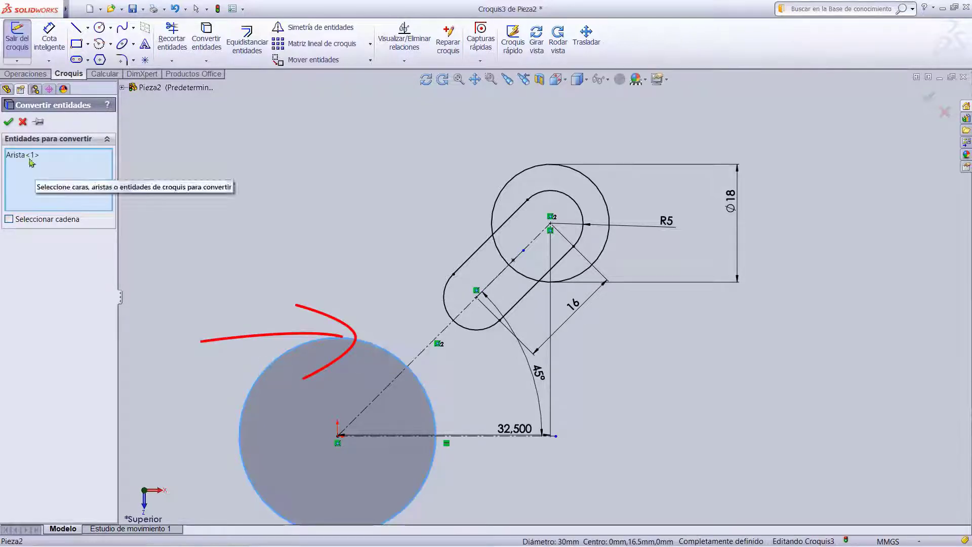
pyautogui.click(9, 122)
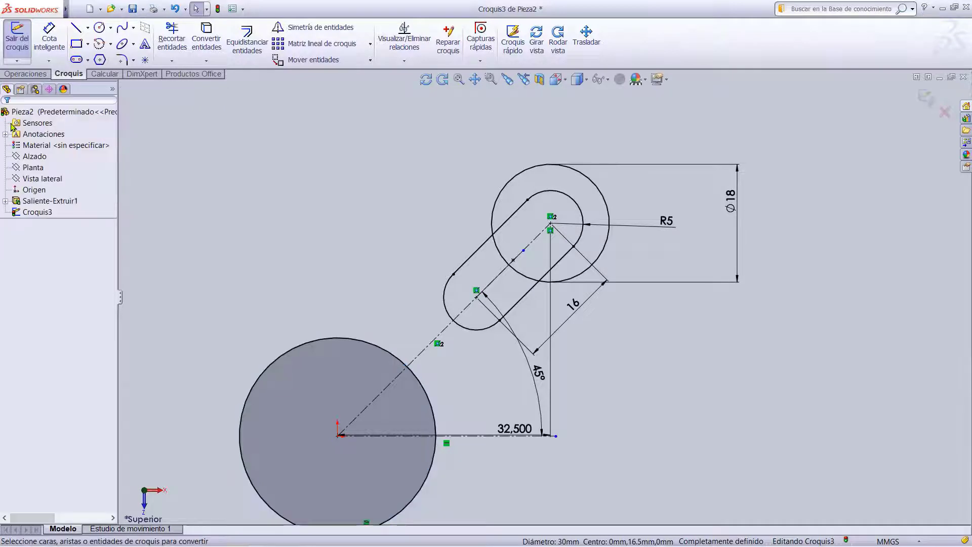
pyautogui.press('z')
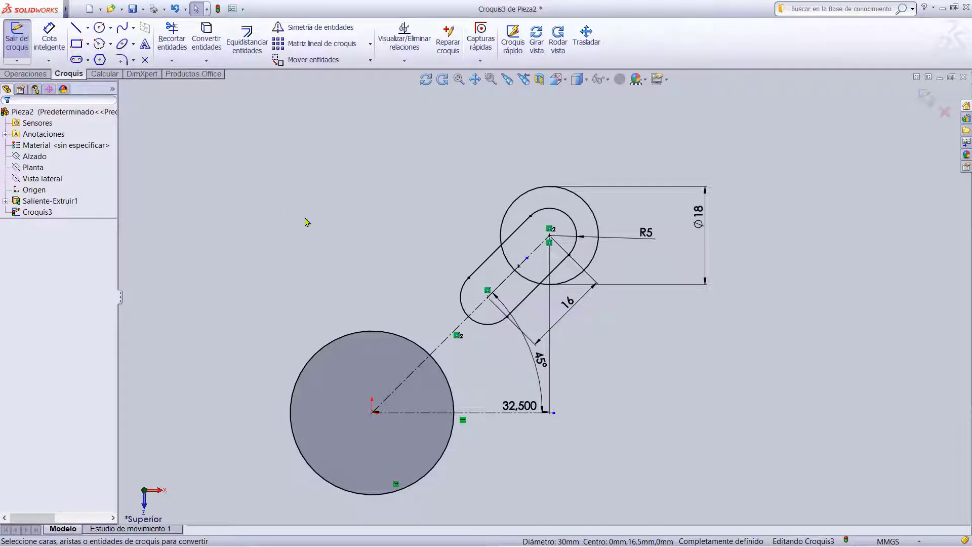
# Draw two slanted lines, about 57 mm and 66 mm long, one on either side of the slot, spanning from the 18 mm circle to the cylinder.
pyautogui.click(77, 27)
pyautogui.click(530, 162)
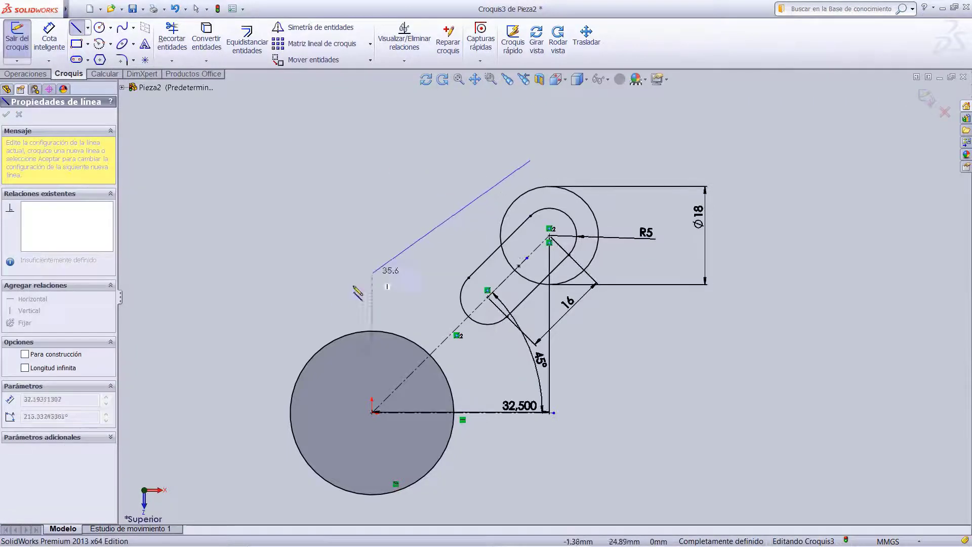
pyautogui.moveTo(288, 359); pyautogui.dragTo(288, 359)
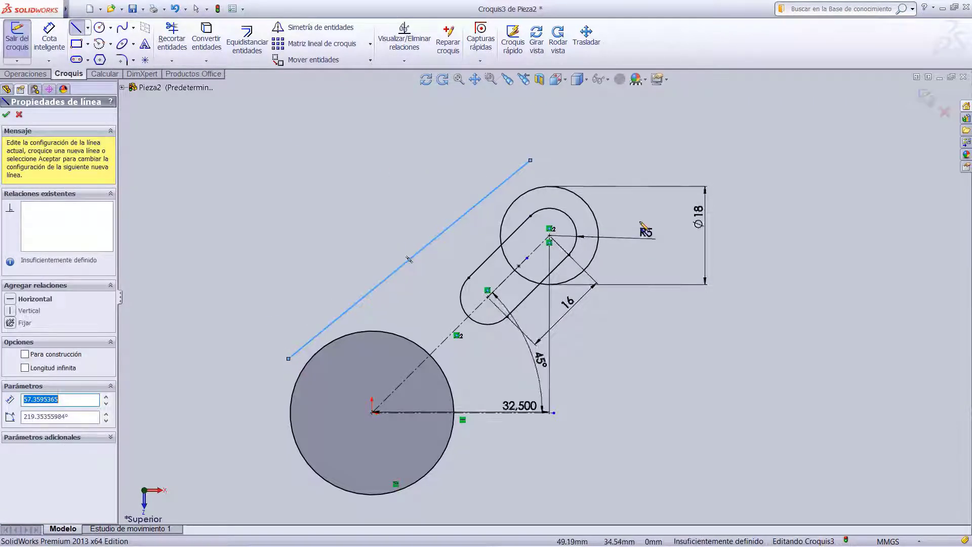
pyautogui.moveTo(639, 210)
pyautogui.mouseDown()
pyautogui.moveTo(443, 480)
pyautogui.moveTo(421, 495)
pyautogui.mouseUp()
pyautogui.press('Escape')
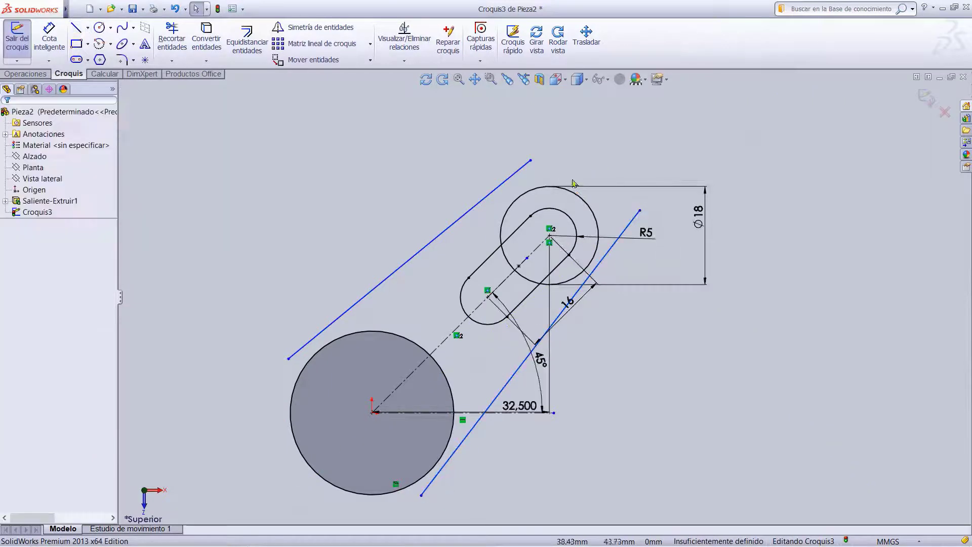
# Add a Tangente relation between the 18 mm circle and each of the two slanted side lines.
pyautogui.click(521, 198)
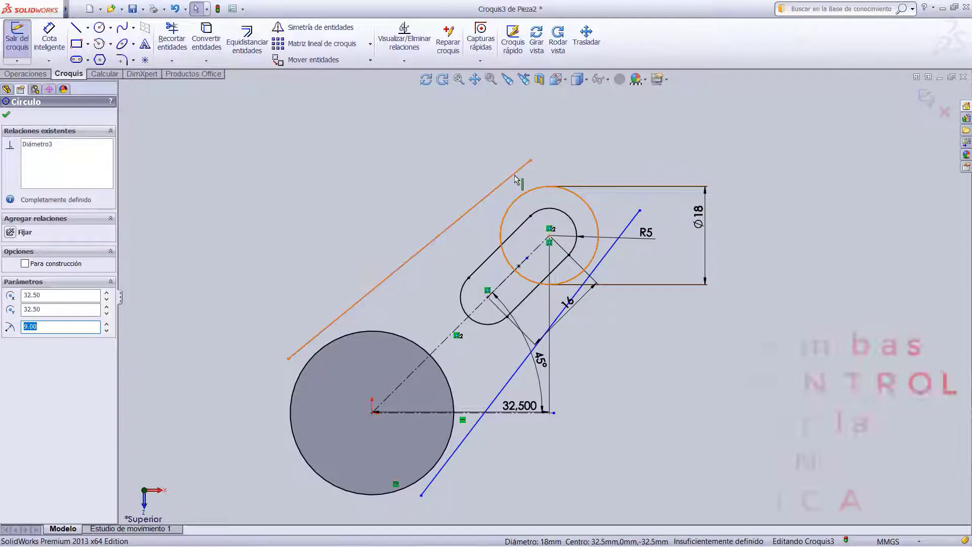
pyautogui.keyDown('ctrl'); pyautogui.click(514, 176); pyautogui.keyUp('ctrl')
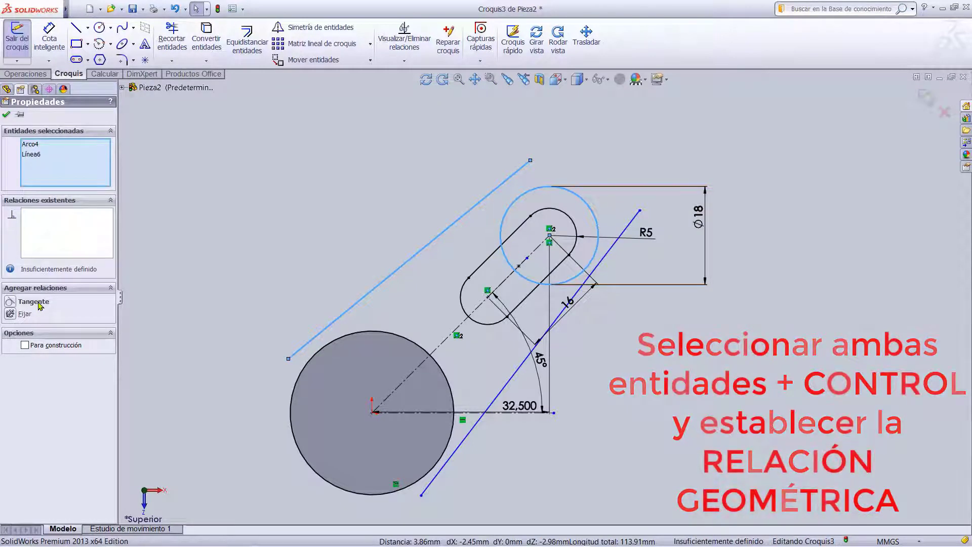
pyautogui.click(10, 304)
pyautogui.click(8, 116)
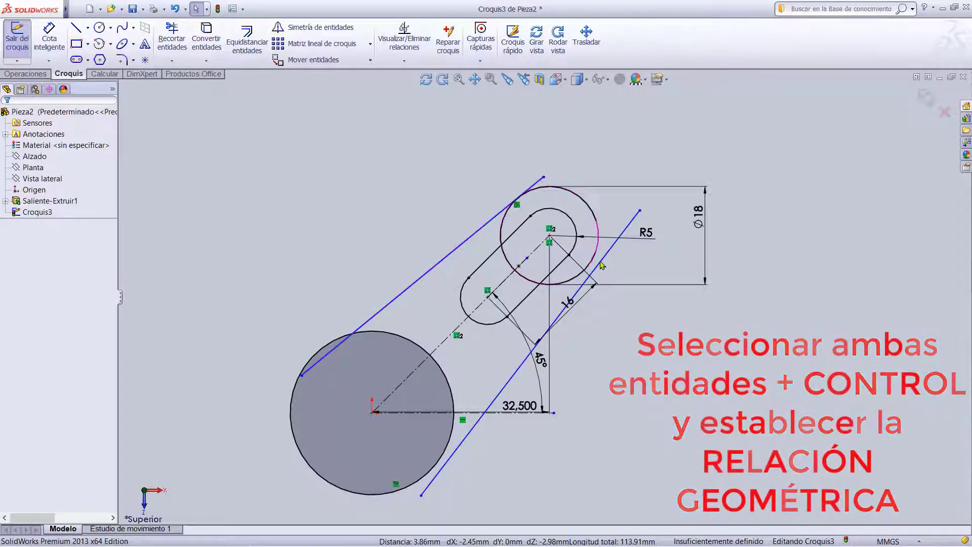
pyautogui.click(600, 263)
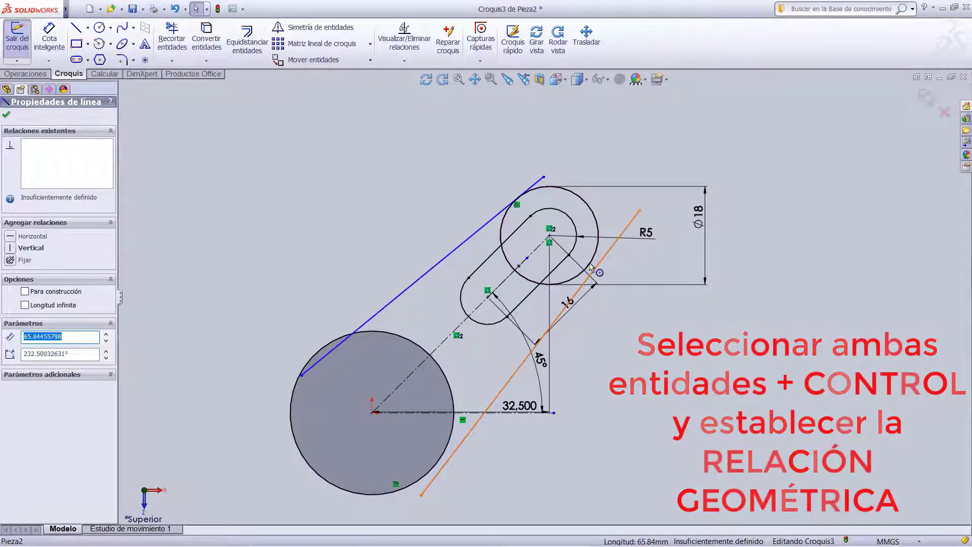
pyautogui.keyDown('ctrl'); pyautogui.click(597, 229); pyautogui.keyUp('ctrl')
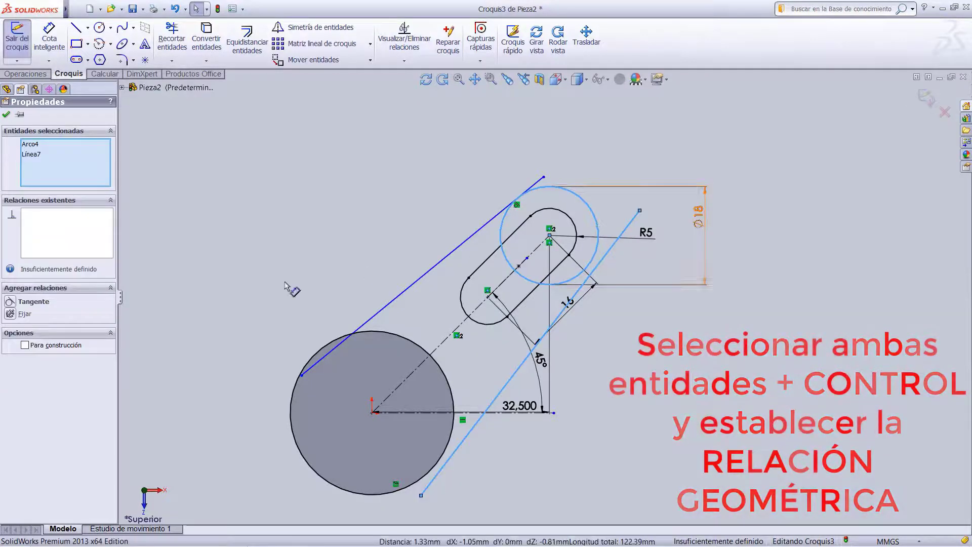
pyautogui.click(11, 302)
pyautogui.press('Escape')
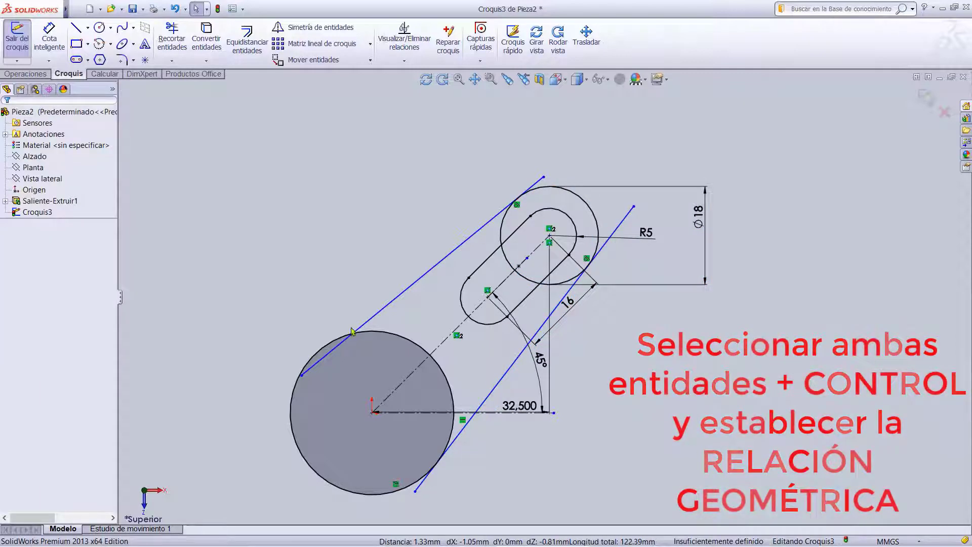
# Add a Tangente relation between the converted cylinder circle and each of the two slanted side lines.
pyautogui.click(369, 324)
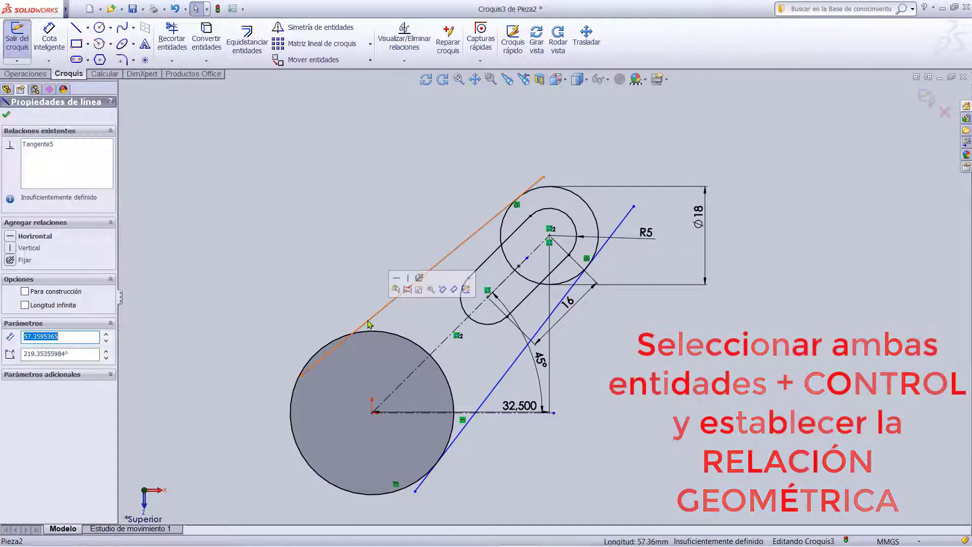
pyautogui.keyDown('ctrl'); pyautogui.click(388, 338); pyautogui.keyUp('ctrl')
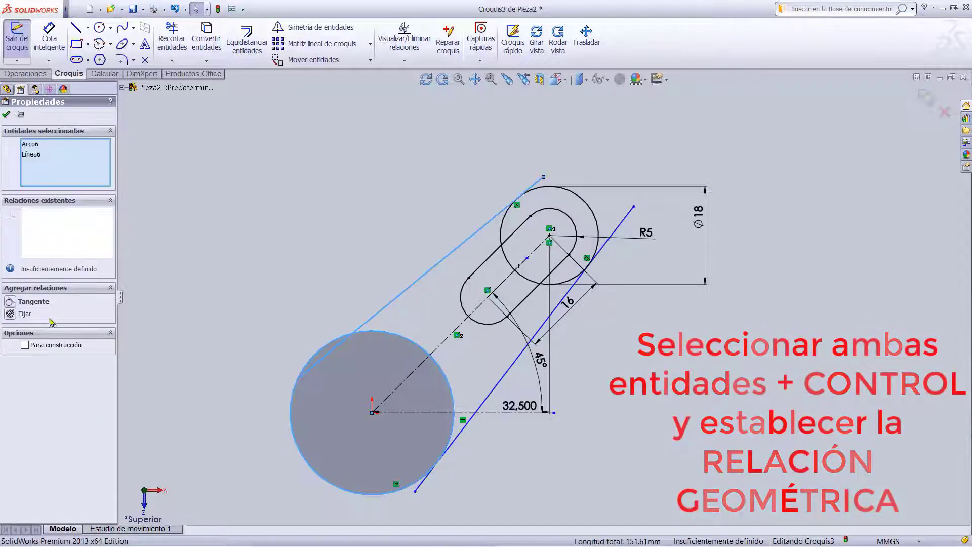
pyautogui.click(10, 303)
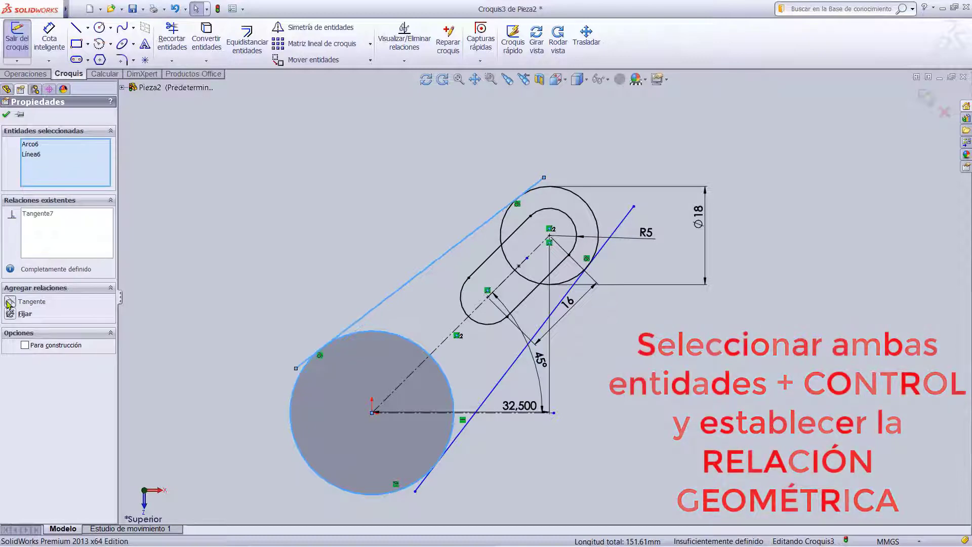
pyautogui.scroll(-3, 493, 460)
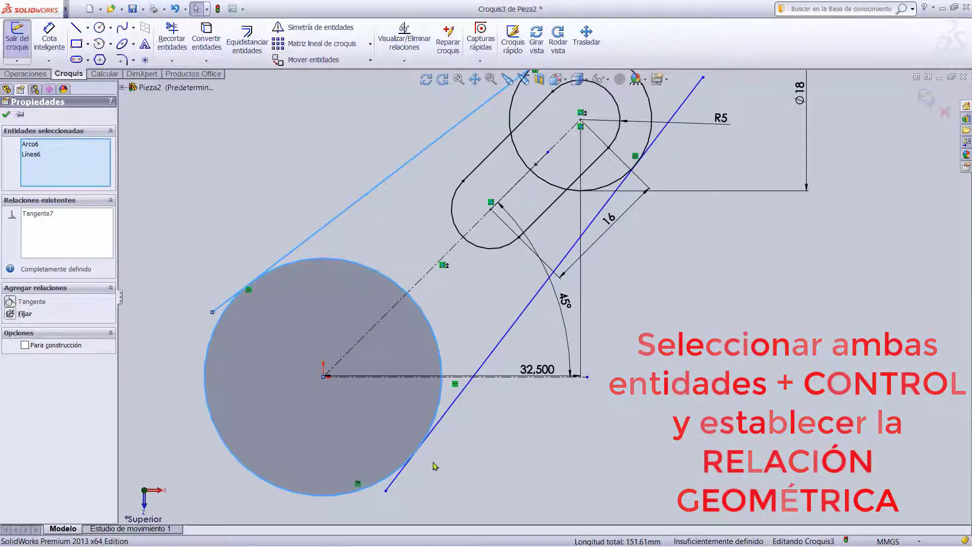
pyautogui.click(496, 349)
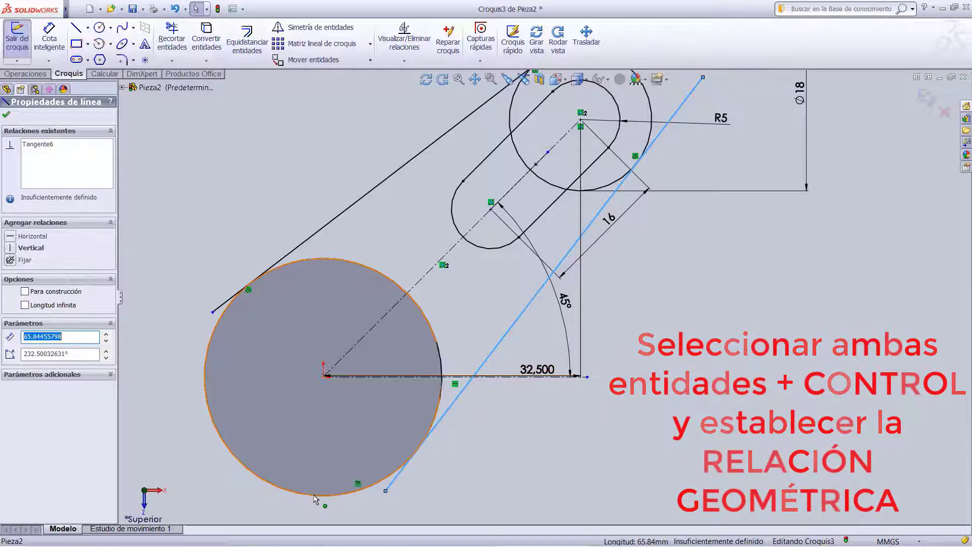
pyautogui.keyDown('ctrl'); pyautogui.click(314, 499); pyautogui.keyUp('ctrl')
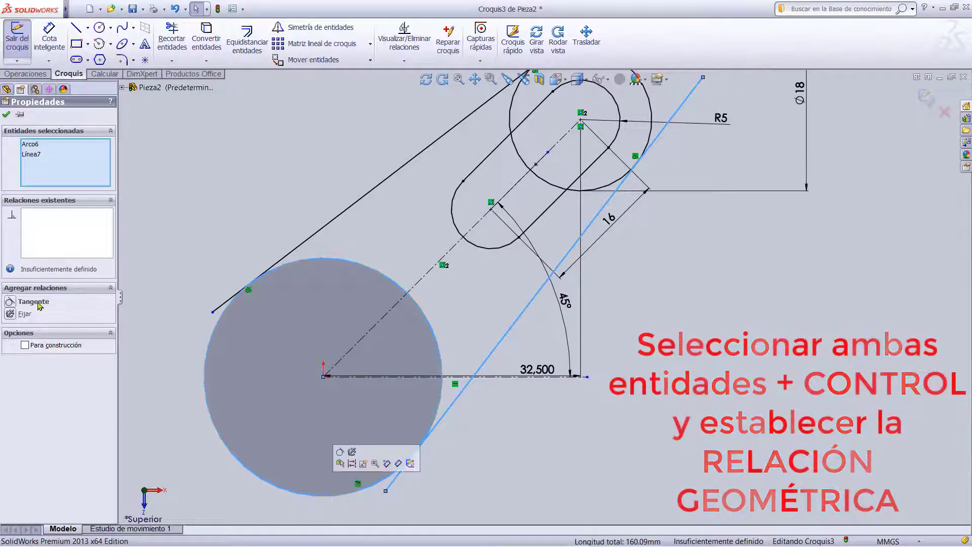
pyautogui.click(34, 302)
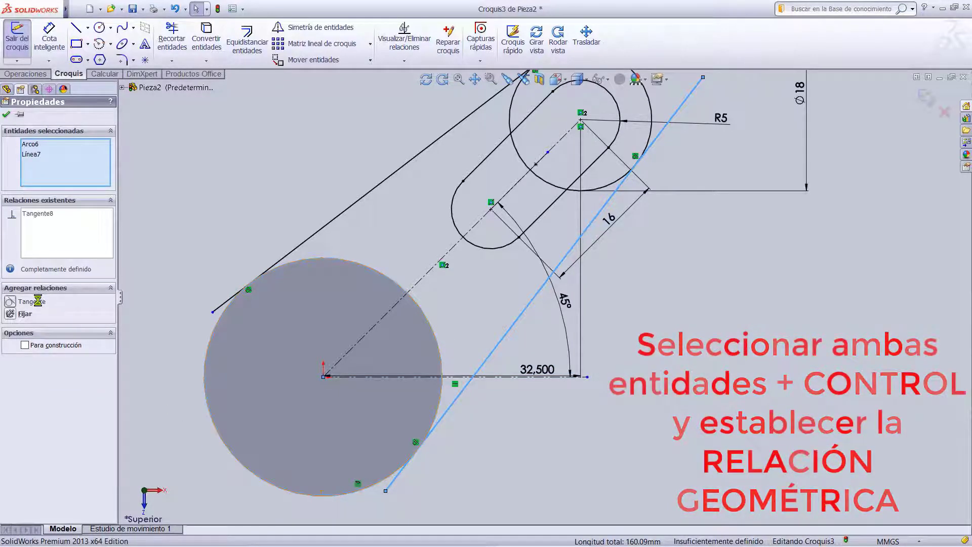
# Trim the ends of both side lines that overhang their tangent points on the 18 mm circle and the cylinder circle.
pyautogui.click(459, 79)
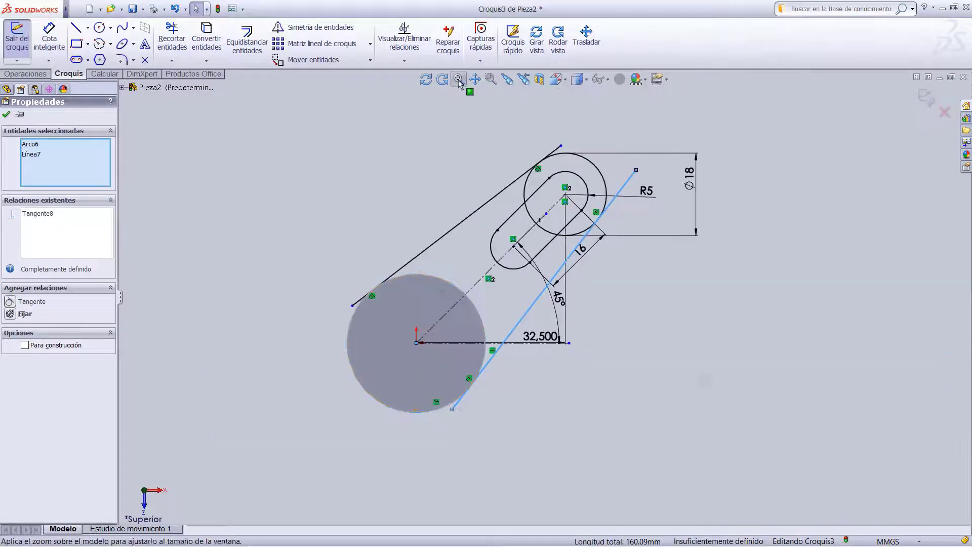
pyautogui.click(172, 39)
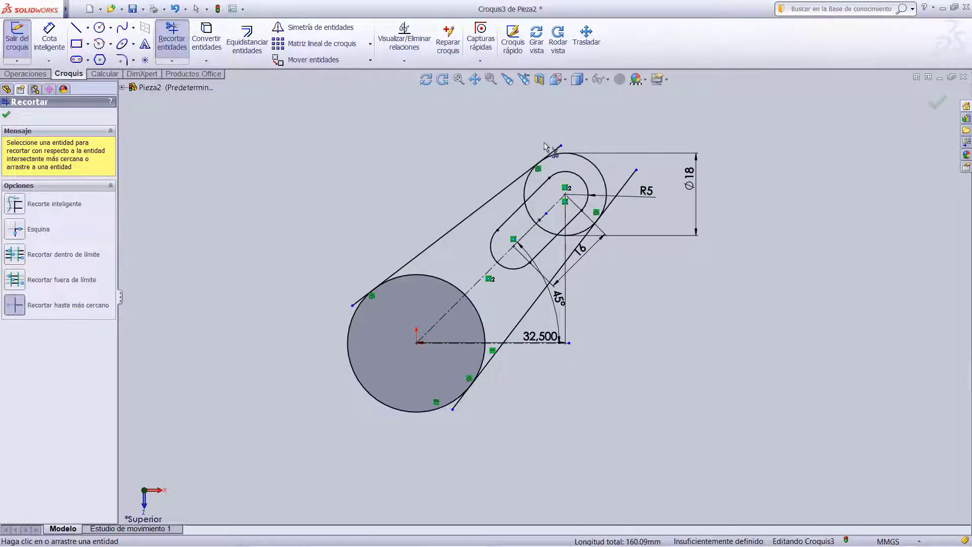
pyautogui.scroll(1, 522, 180)
pyautogui.scroll(-3, 508, 185)
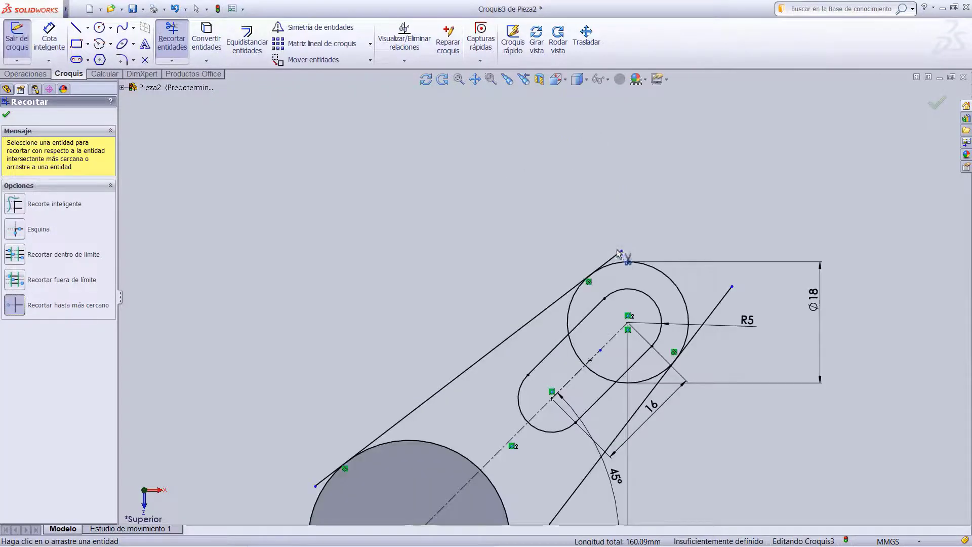
pyautogui.click(618, 258)
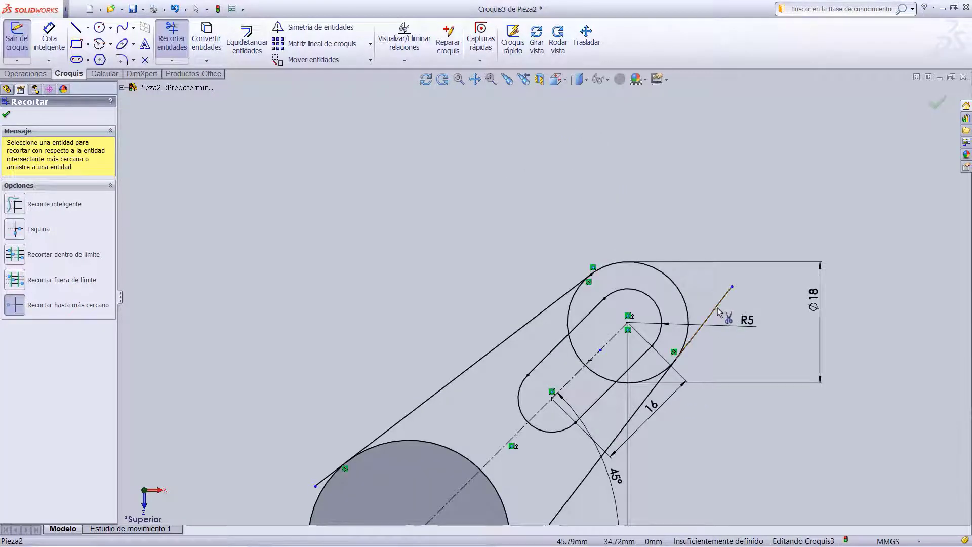
pyautogui.click(718, 306)
pyautogui.scroll(2, 557, 354)
pyautogui.scroll(-3, 381, 400)
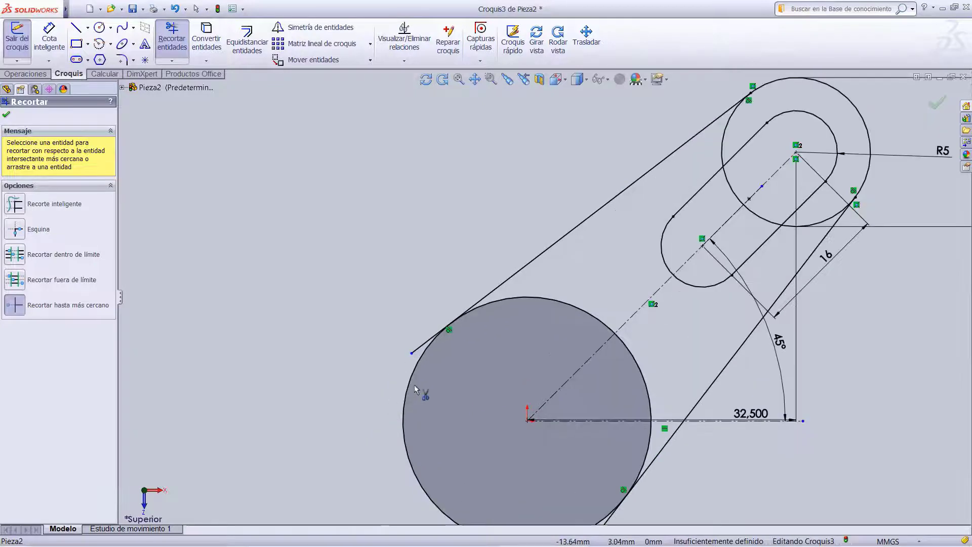
pyautogui.click(417, 356)
pyautogui.scroll(2, 424, 162)
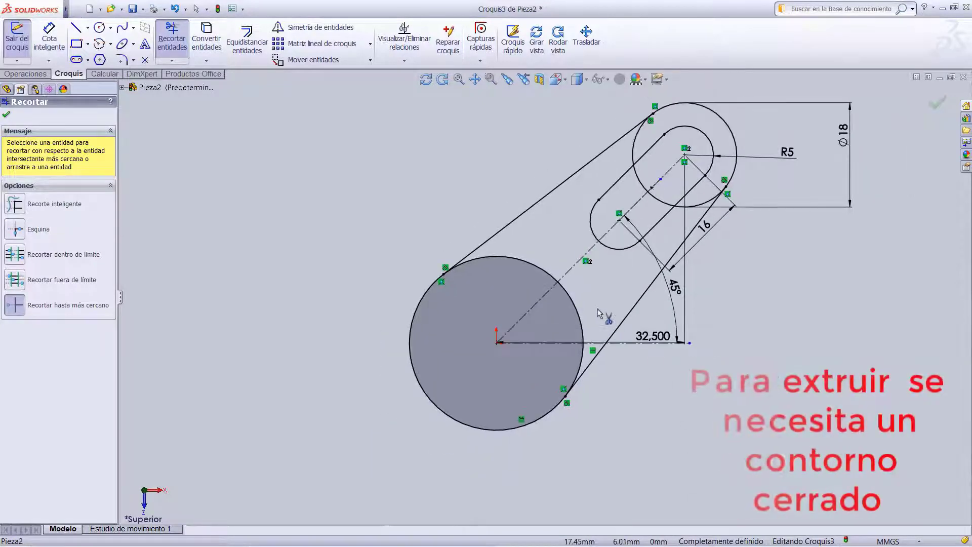
# Trim the cylinder circle's arc facing away from the arm and the 18 mm circle's arcs inside the arm, leaving a closed contour.
pyautogui.click(410, 340)
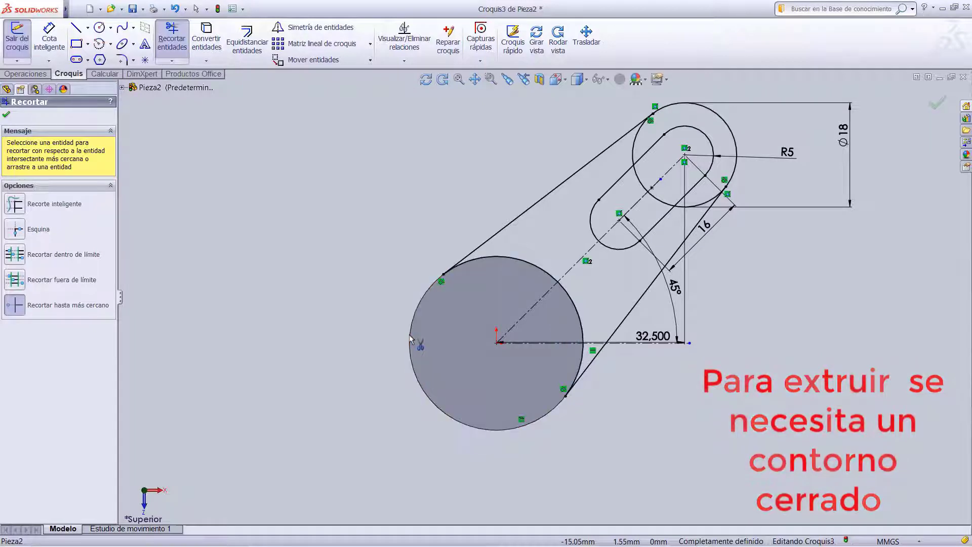
pyautogui.click(635, 160)
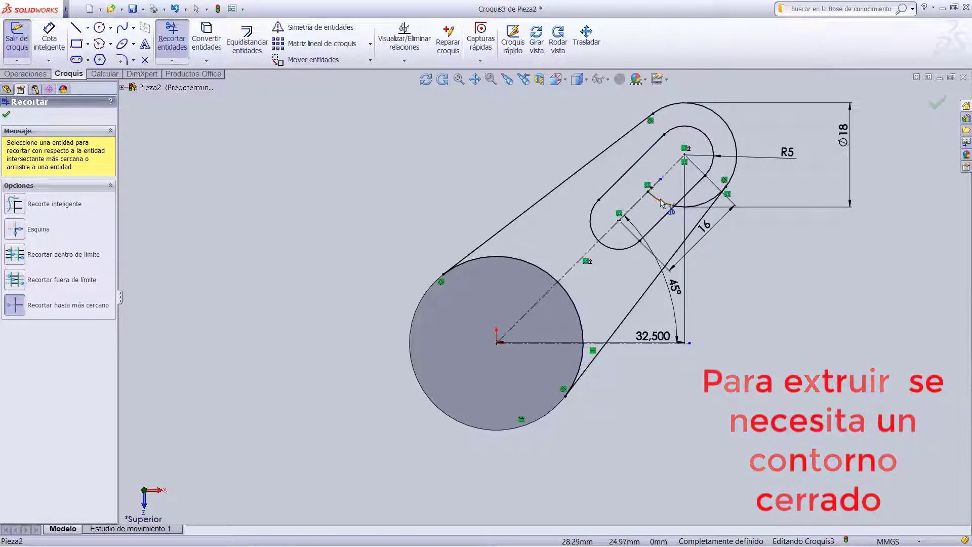
pyautogui.click(695, 206)
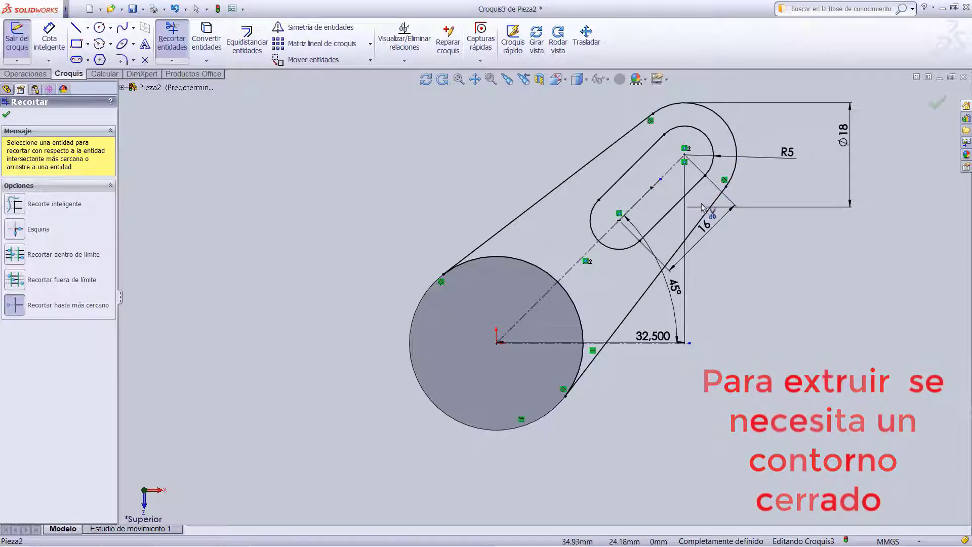
pyautogui.click(7, 116)
# Extrude the slotted arm sketch as a boss 7 mm thick with the Plano medio end condition, merged with the cylinder.
pyautogui.click(22, 74)
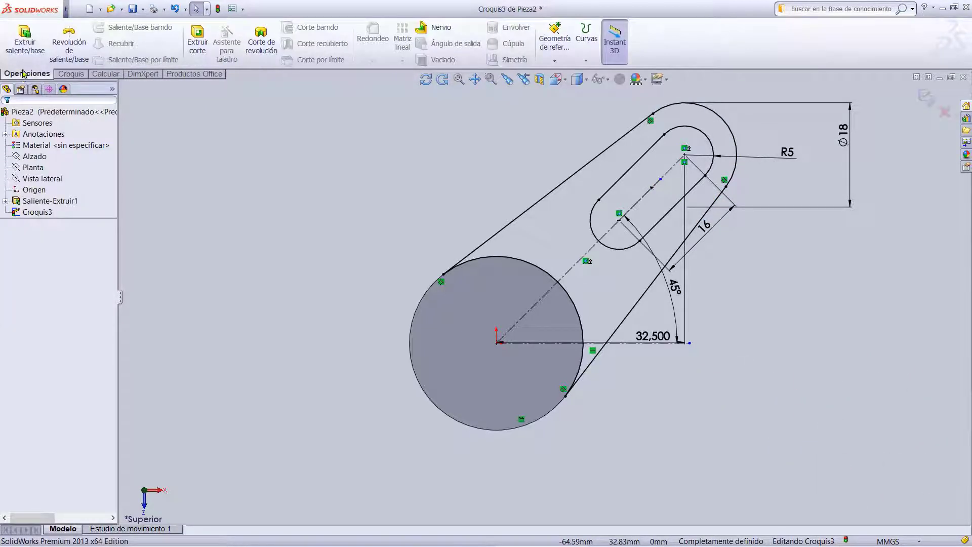
pyautogui.click(27, 53)
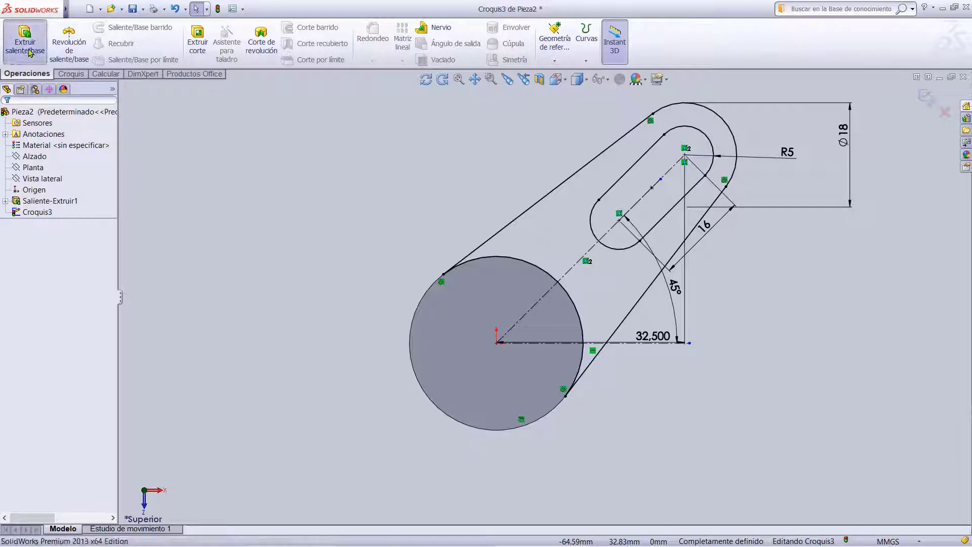
pyautogui.click(564, 80)
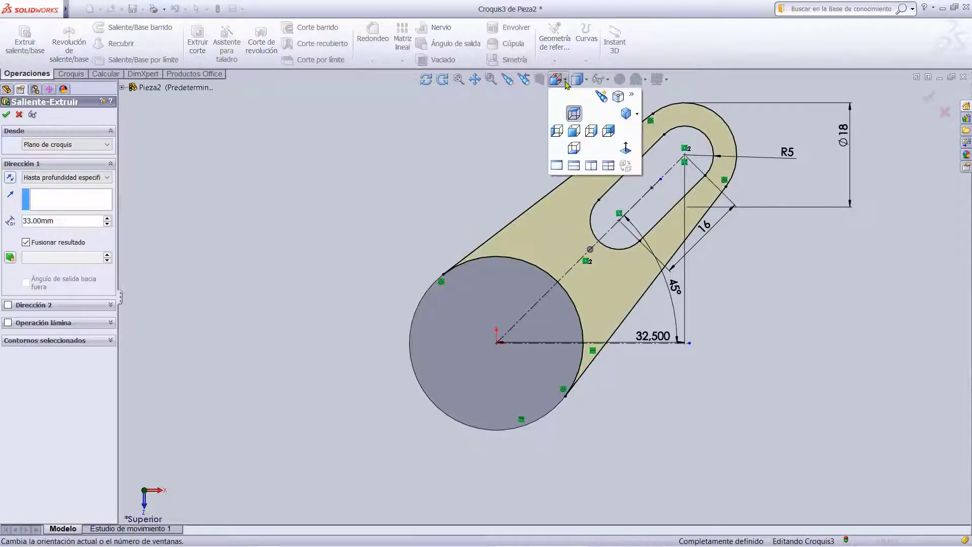
pyautogui.click(625, 116)
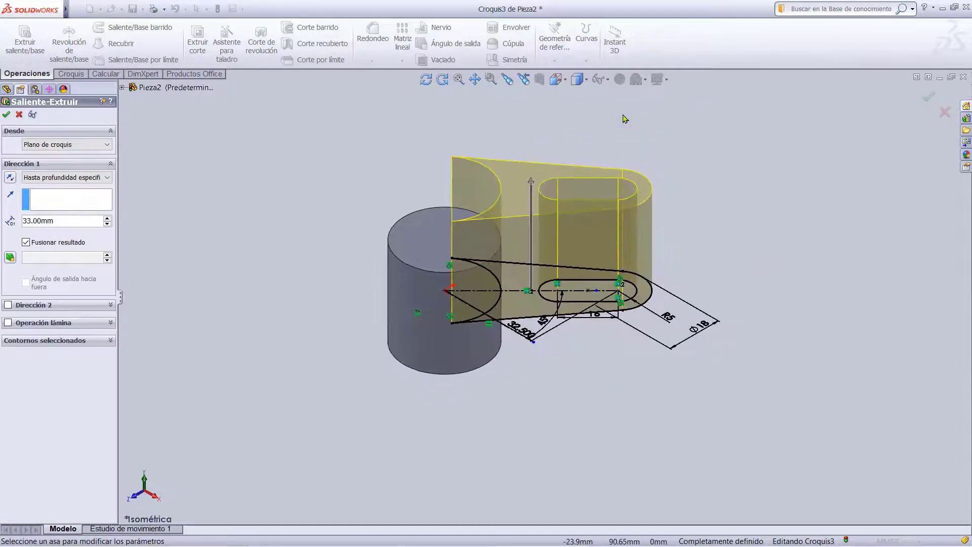
pyautogui.click(93, 221)
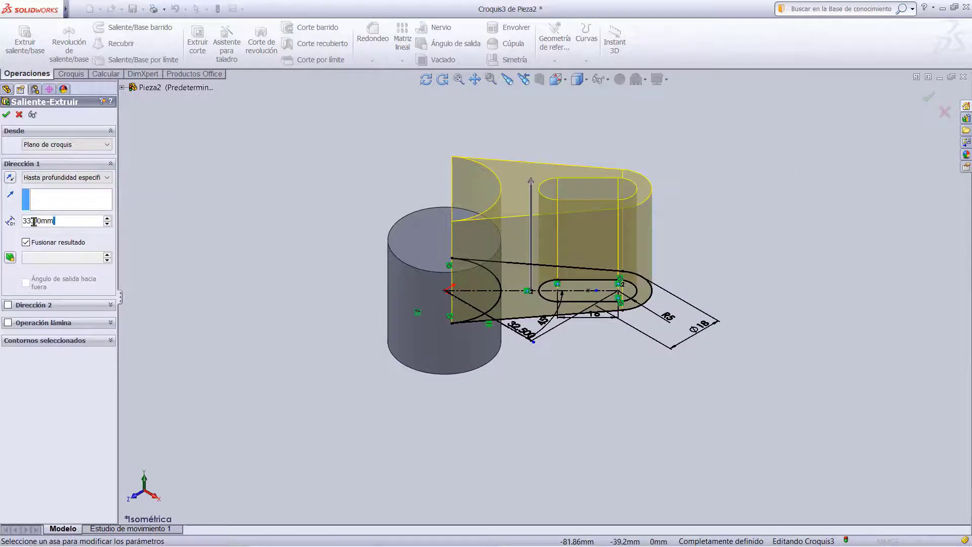
pyautogui.doubleClick(33, 221)
pyautogui.write('7')
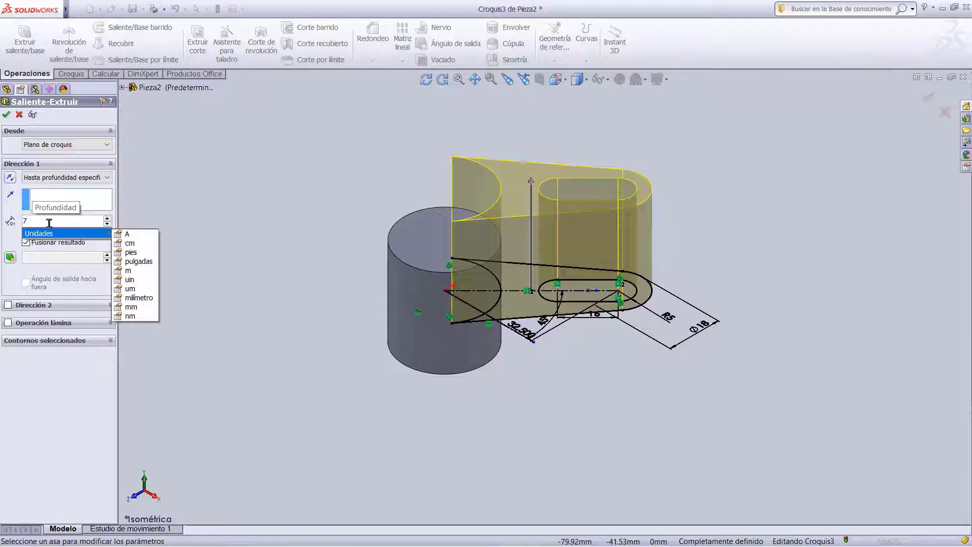
pyautogui.press('Return')
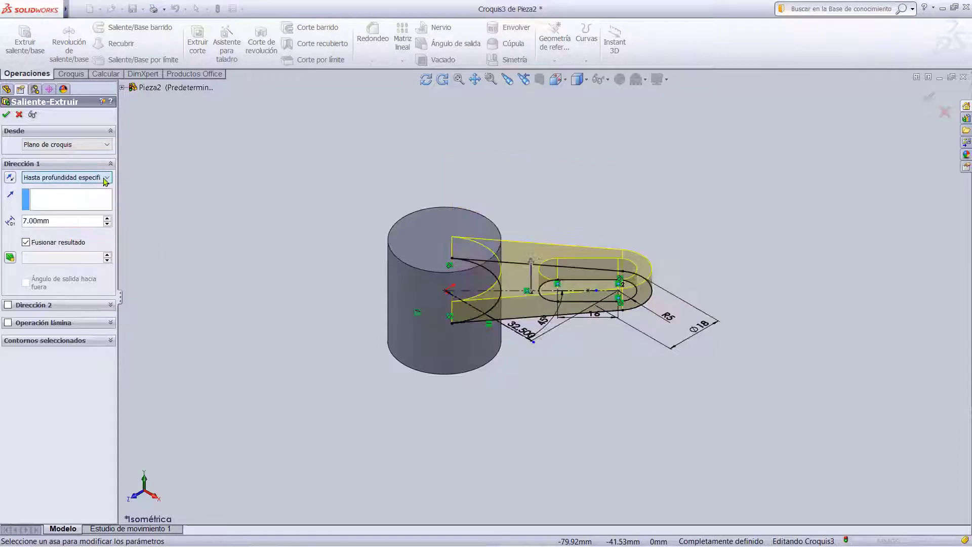
pyautogui.click(101, 178)
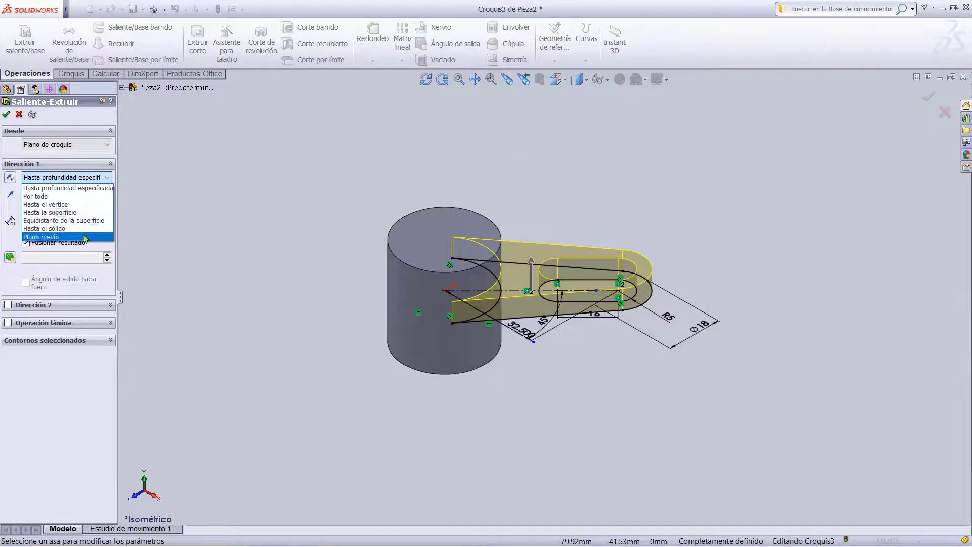
pyautogui.click(40, 228)
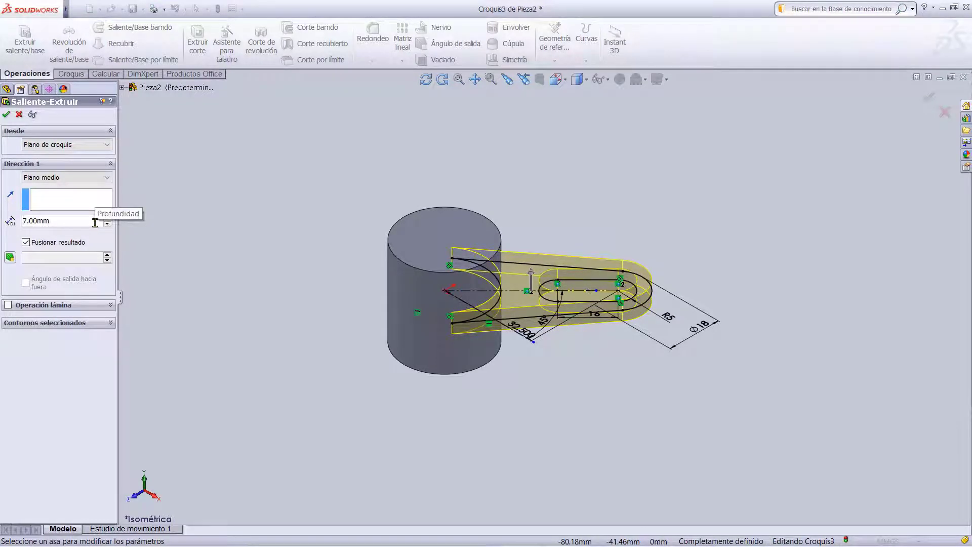
pyautogui.click(7, 115)
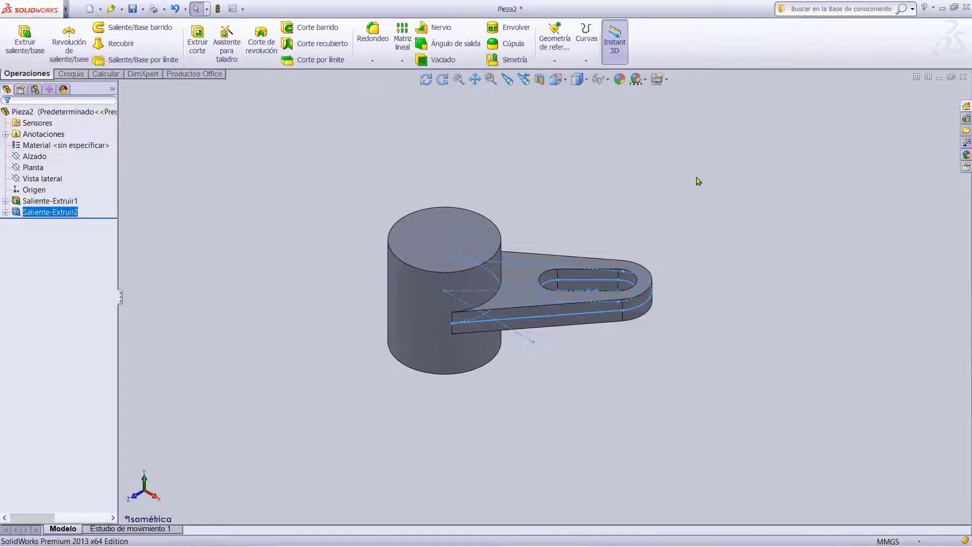
# On the Planta plane, sketch a horizontal construction line about 73.5 mm long from the origin in the negative X direction.
pyautogui.click(30, 168)
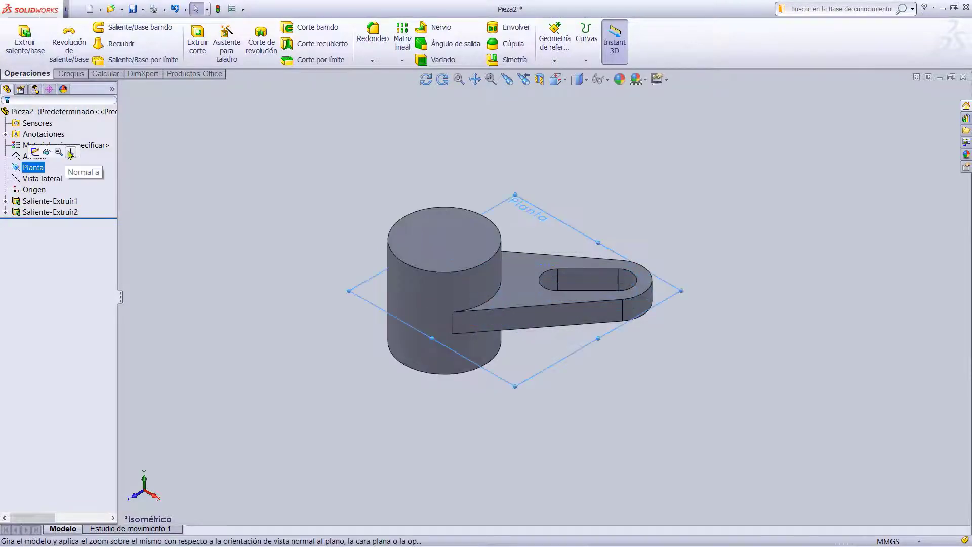
pyautogui.click(71, 152)
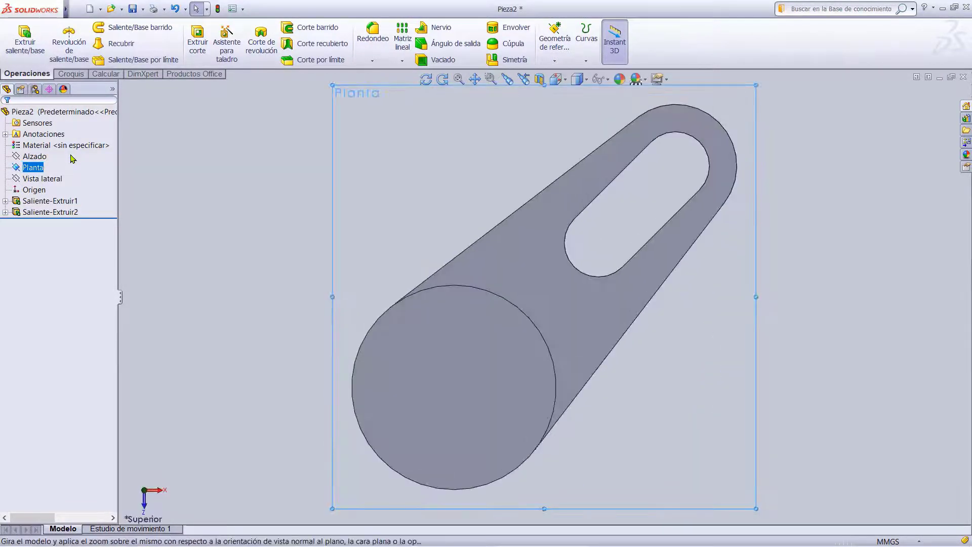
pyautogui.click(71, 74)
pyautogui.click(87, 27)
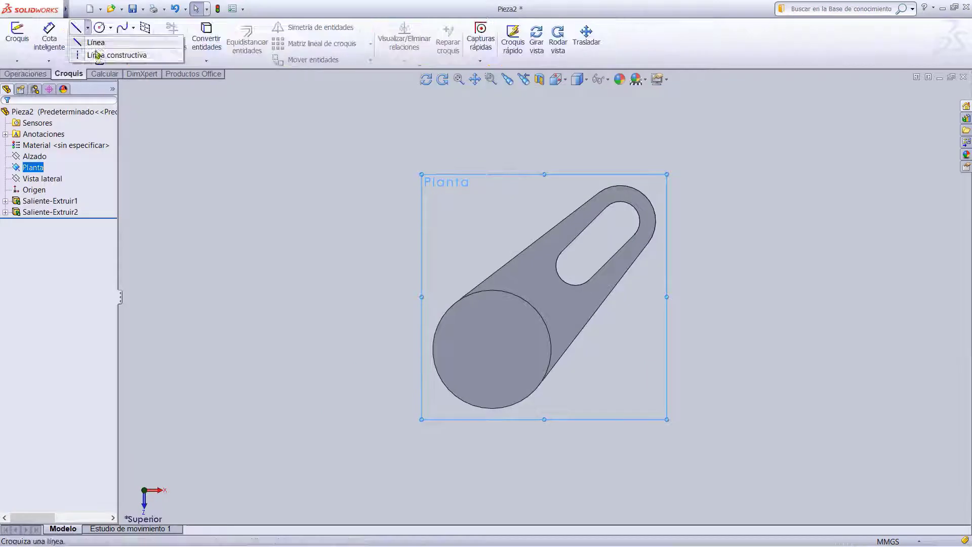
pyautogui.click(96, 58)
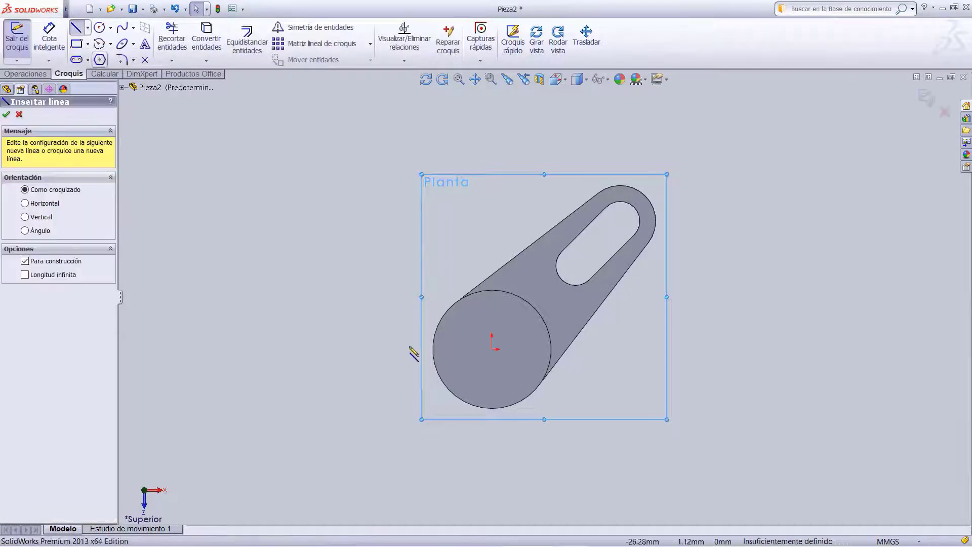
pyautogui.click(491, 349)
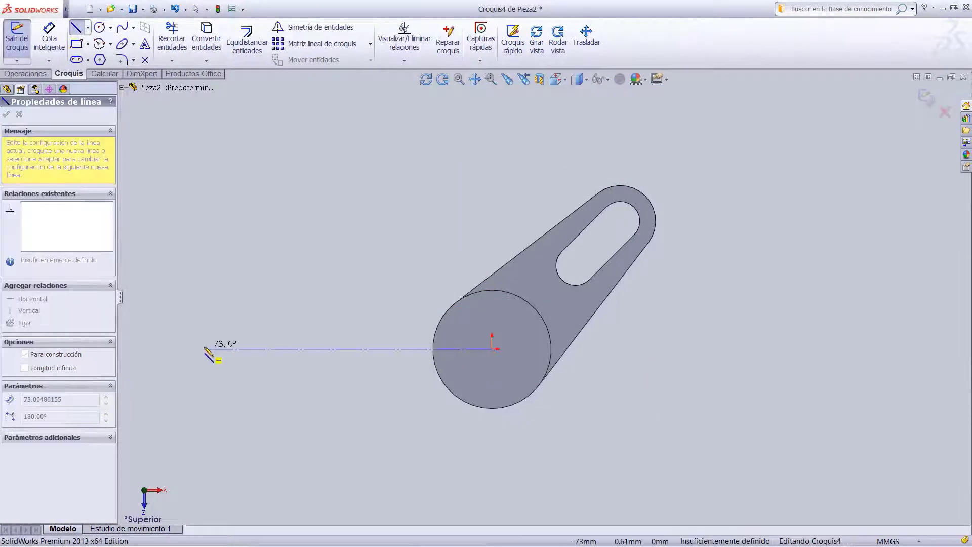
pyautogui.click(202, 348)
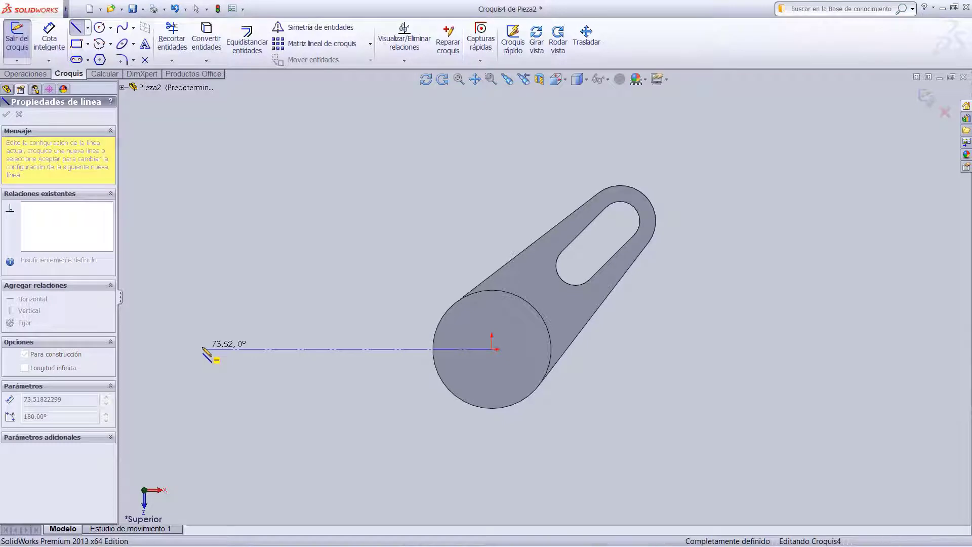
# Set the horizontal construction line's length to 50 mm and close the sketch.
pyautogui.click(49, 36)
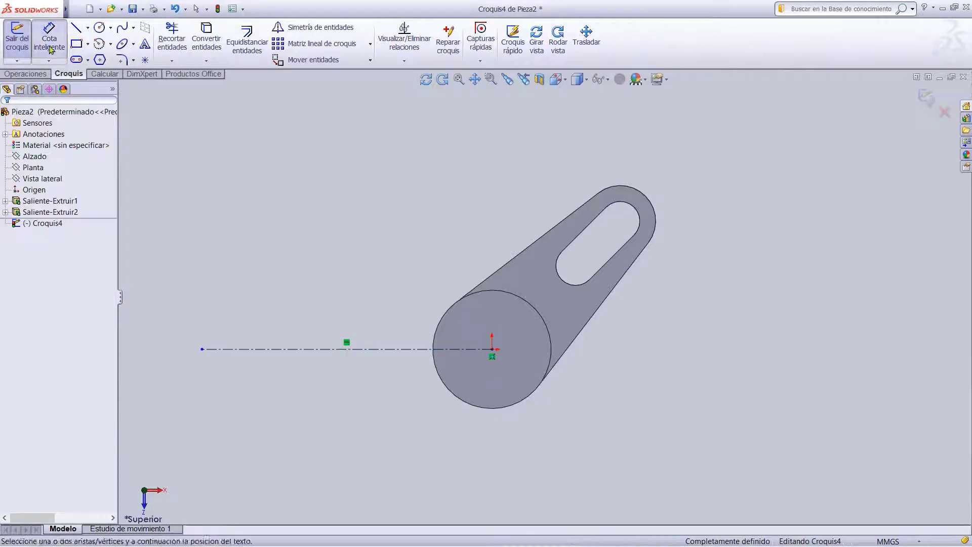
pyautogui.click(316, 349)
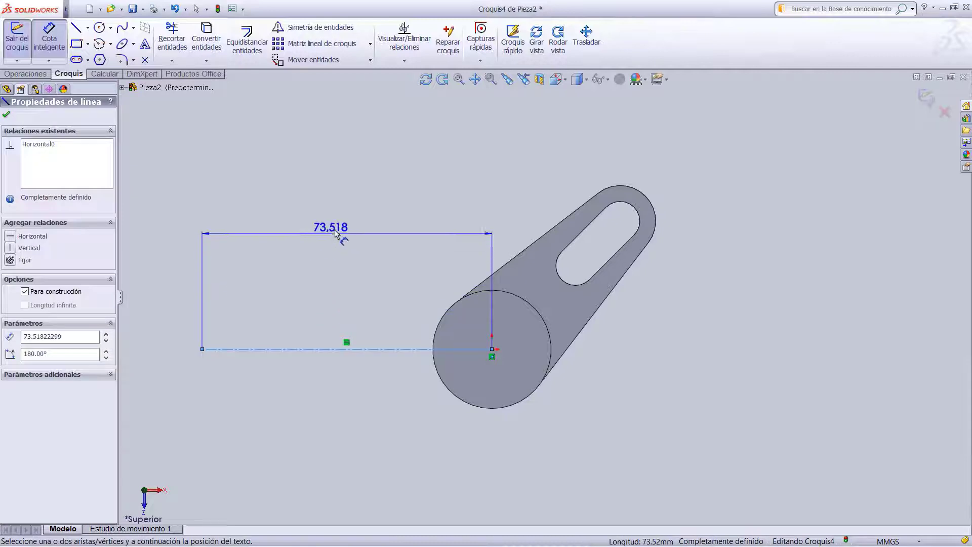
pyautogui.click(340, 232)
pyautogui.write('50')
pyautogui.press('Return')
pyautogui.press('Escape')
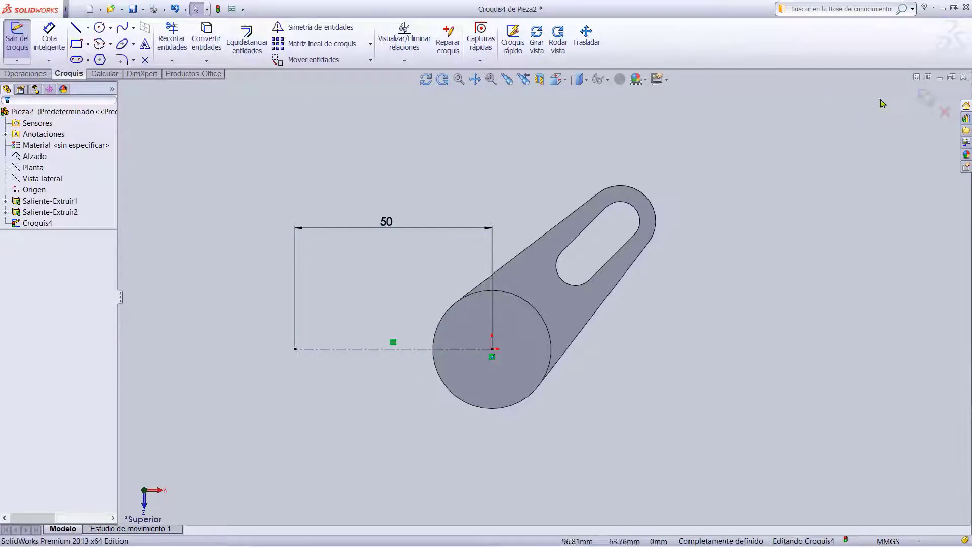
pyautogui.click(925, 97)
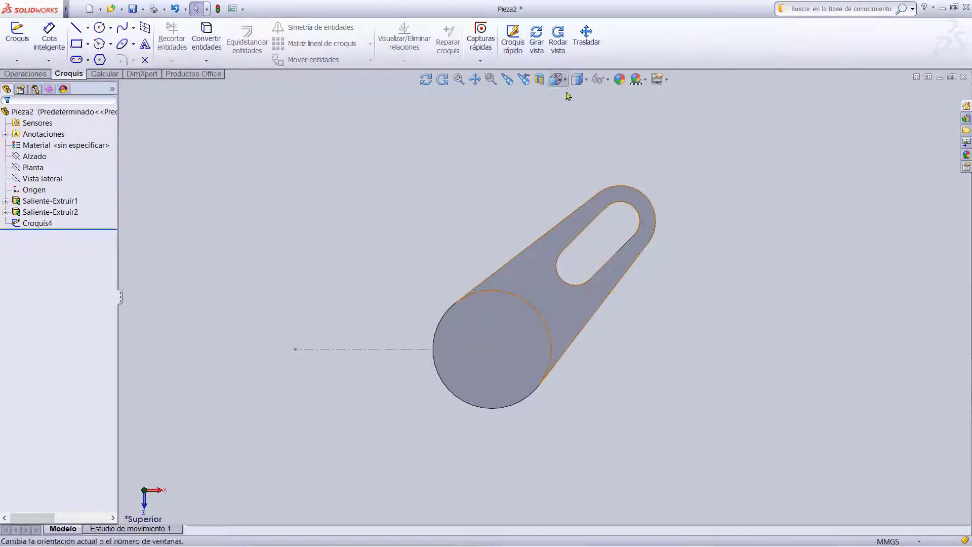
# Create a reference plane parallel to Vista lateral and coincident with the outer endpoint of the 50 mm construction line.
pyautogui.click(557, 79)
pyautogui.click(623, 120)
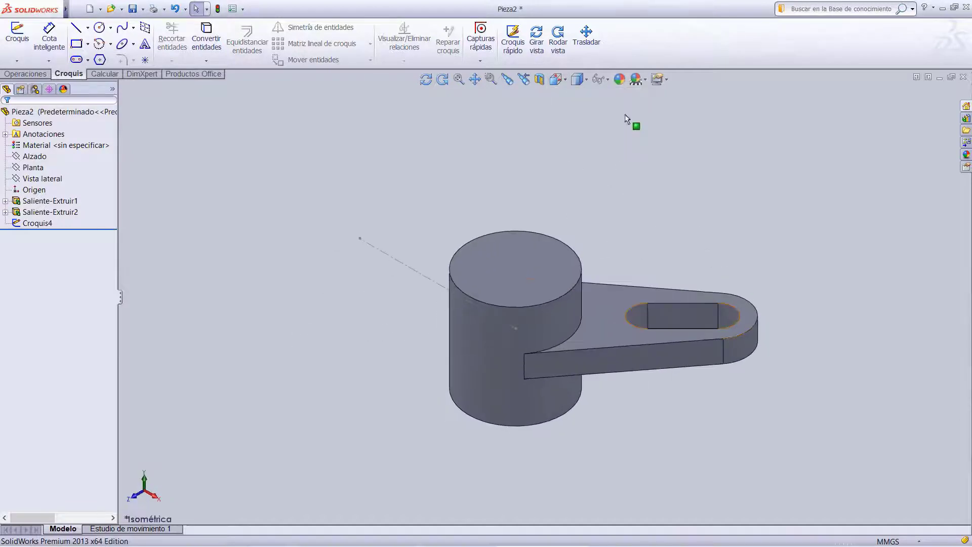
pyautogui.click(43, 76)
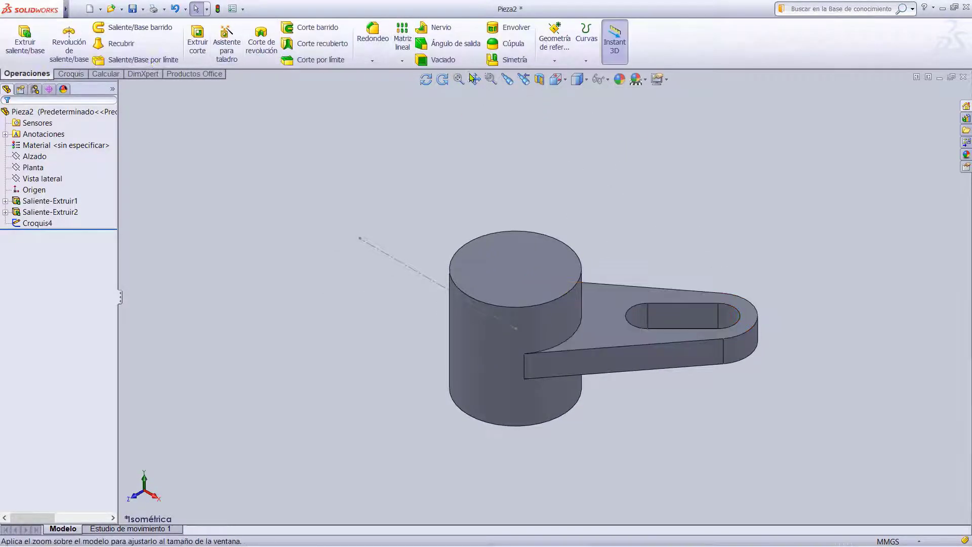
pyautogui.click(554, 60)
pyautogui.click(583, 74)
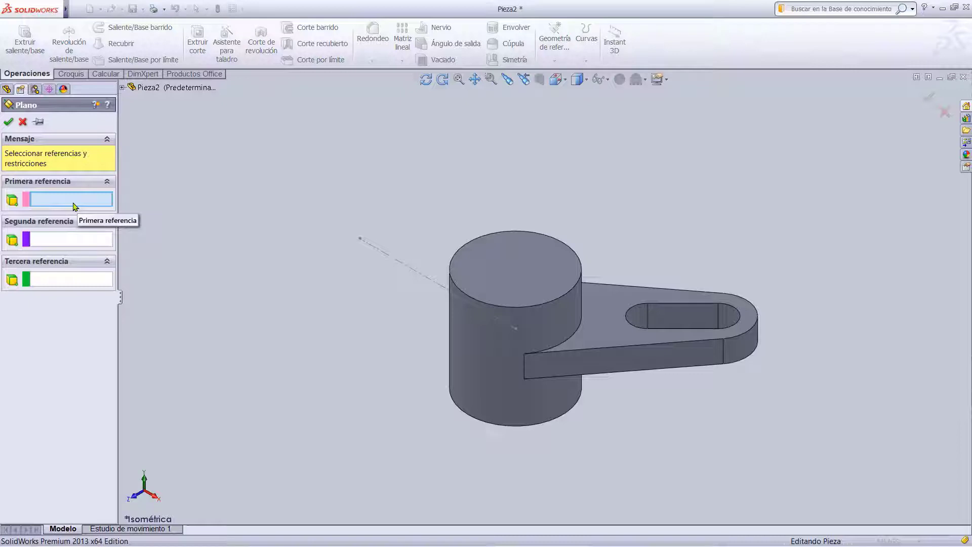
pyautogui.click(123, 87)
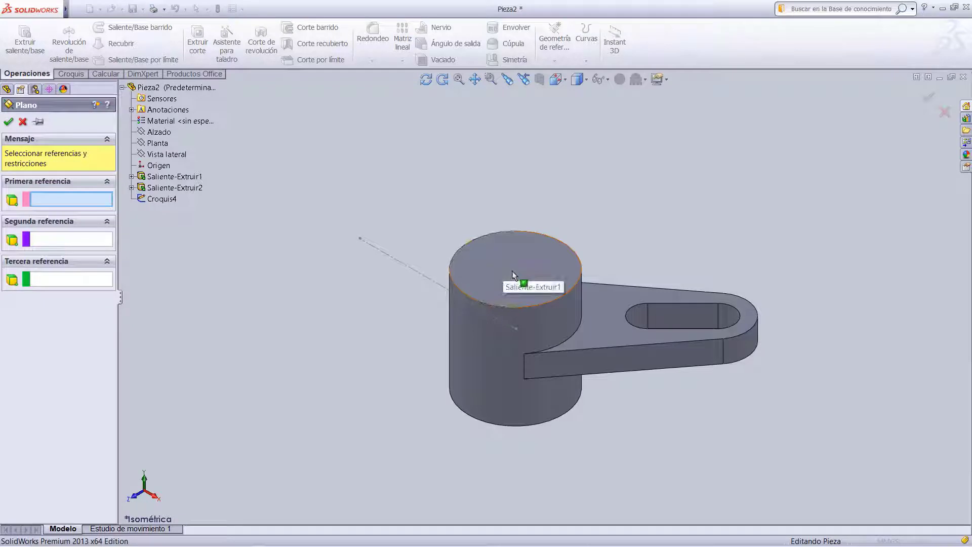
pyautogui.click(158, 155)
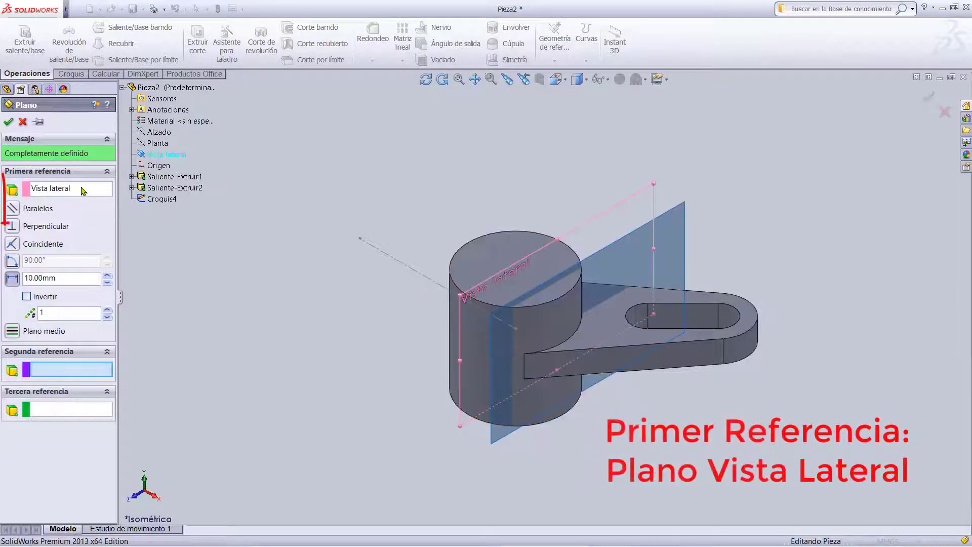
pyautogui.click(13, 212)
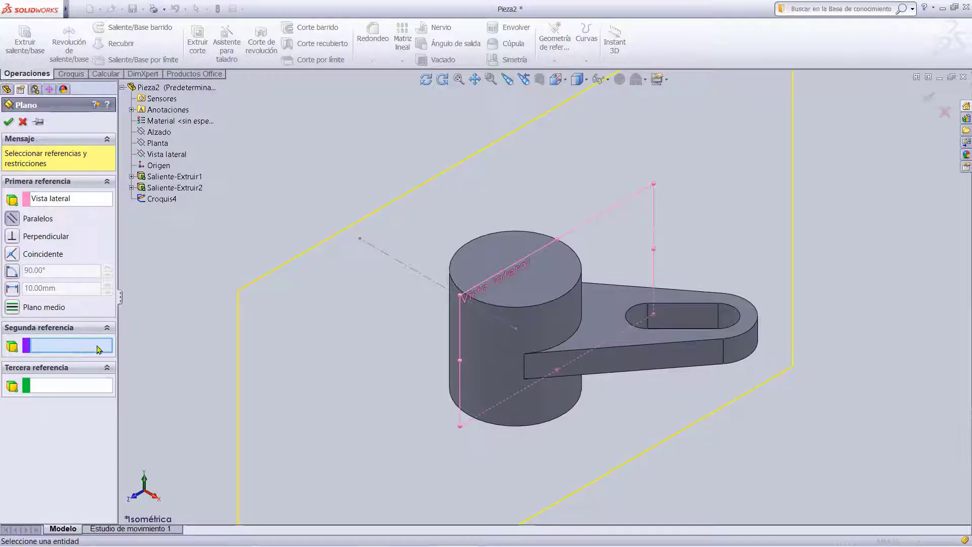
pyautogui.click(360, 238)
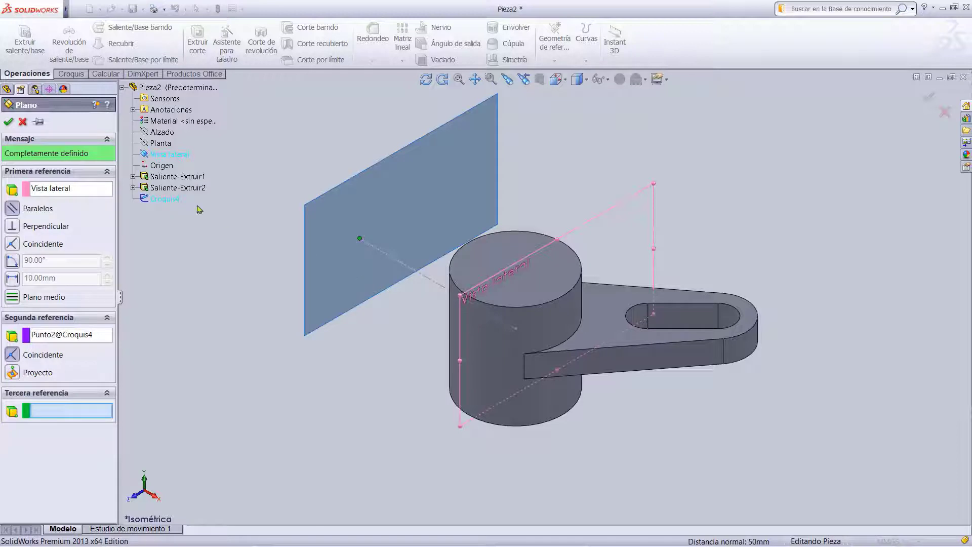
pyautogui.click(8, 122)
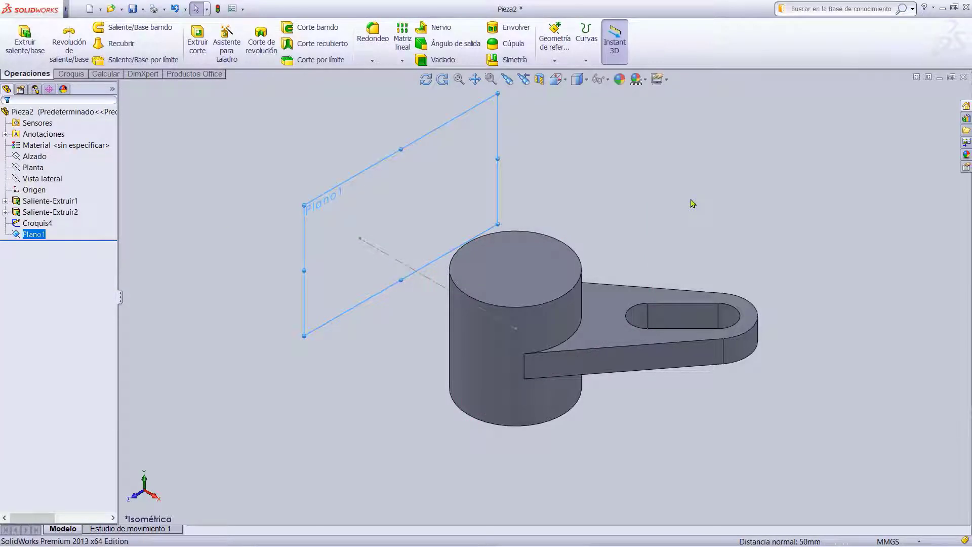
# On the new reference plane, sketch a circle centred on the construction line's endpoint and set its diameter to 22 mm.
pyautogui.click(69, 74)
pyautogui.click(99, 27)
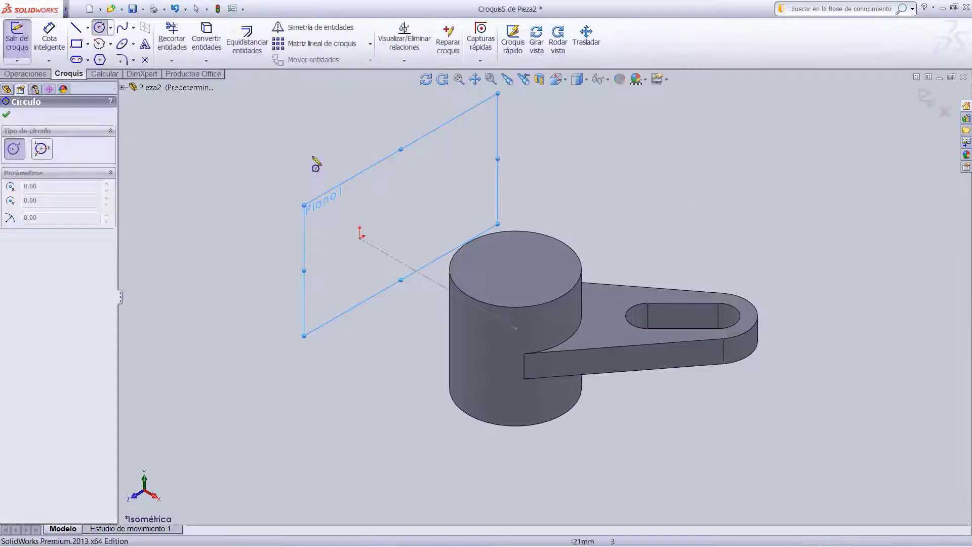
pyautogui.click(355, 535)
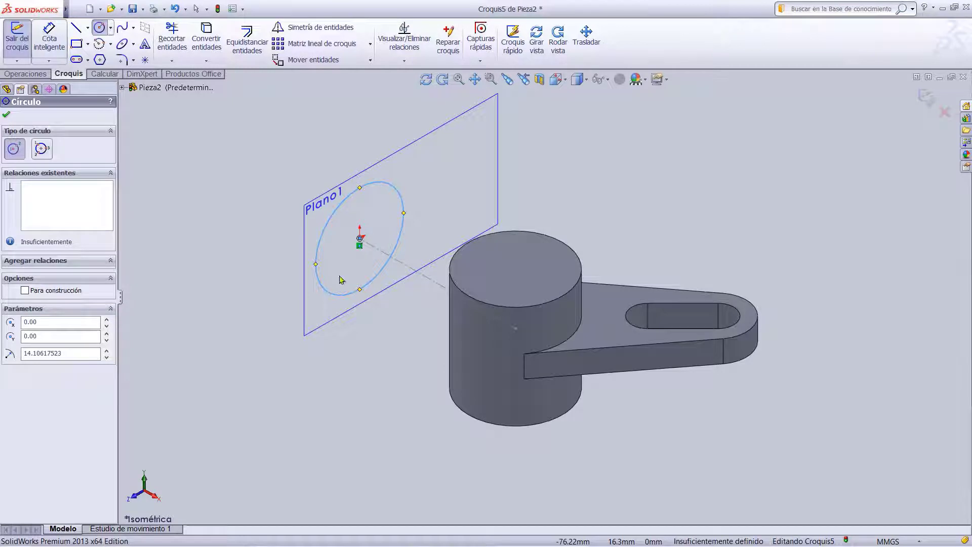
pyautogui.click(404, 226)
pyautogui.click(562, 181)
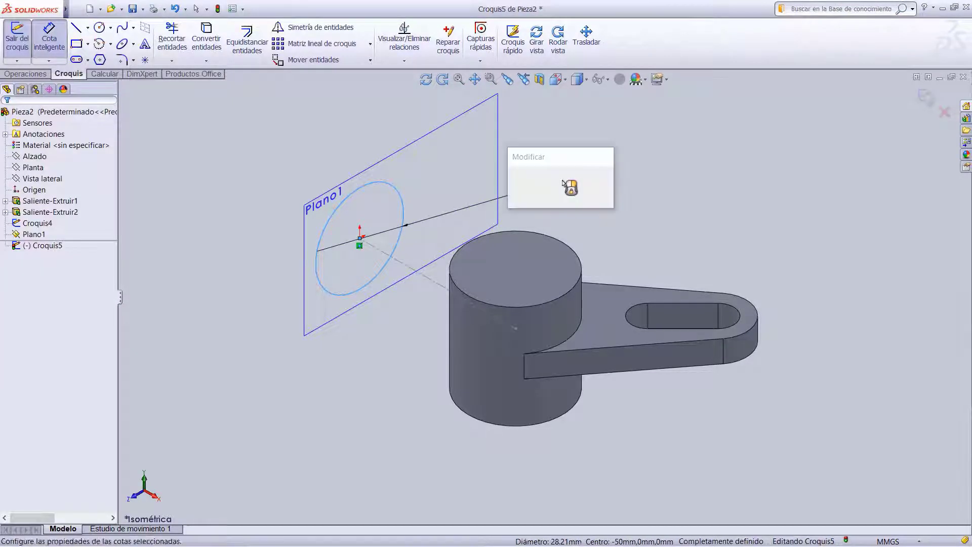
pyautogui.write('22')
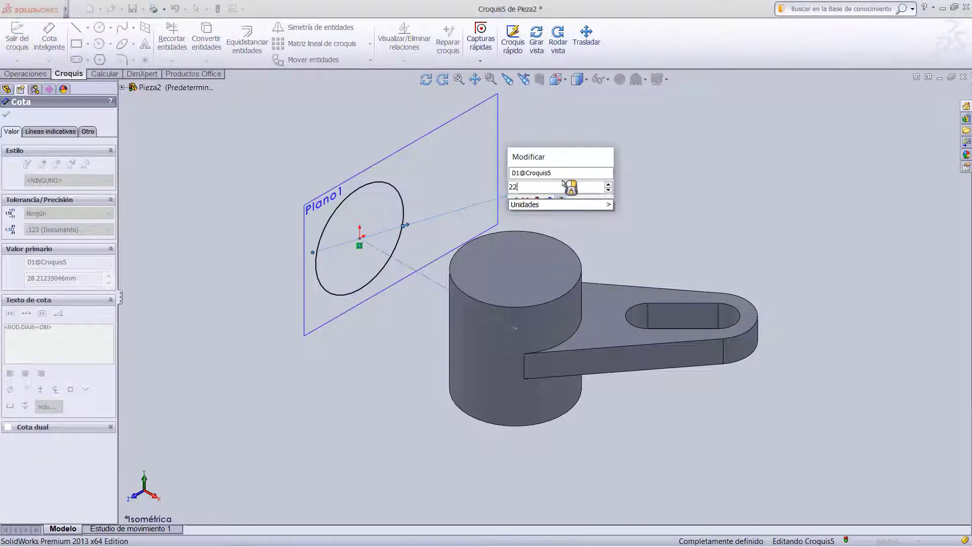
pyautogui.press('Return')
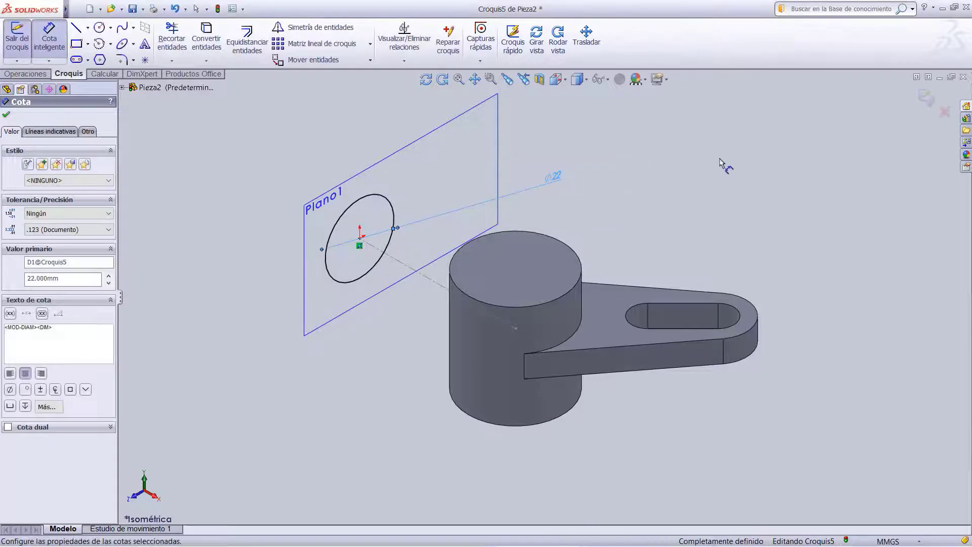
pyautogui.click(7, 117)
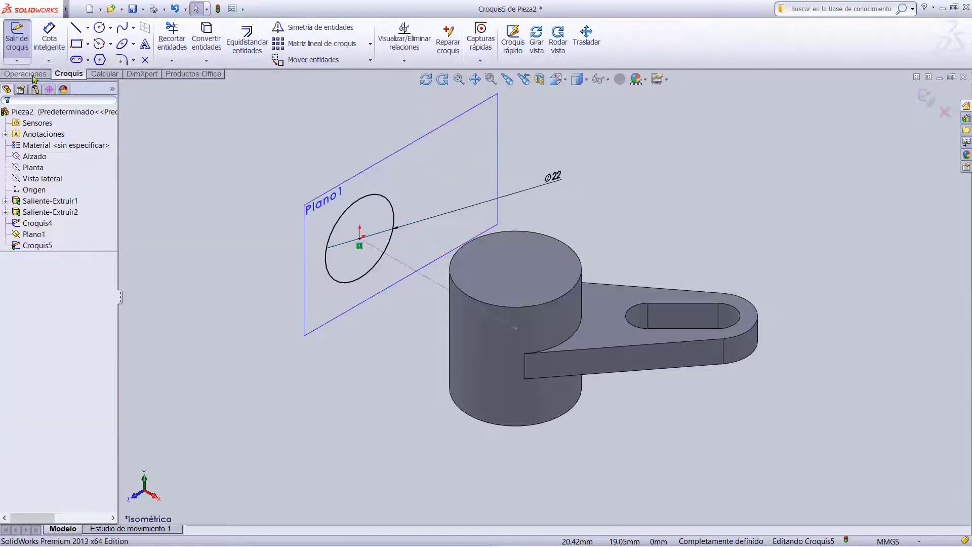
# Extrude the 22 mm circle as a merged boss with the Hasta la superficie end condition, ending at the central cylinder's outer face.
pyautogui.click(26, 74)
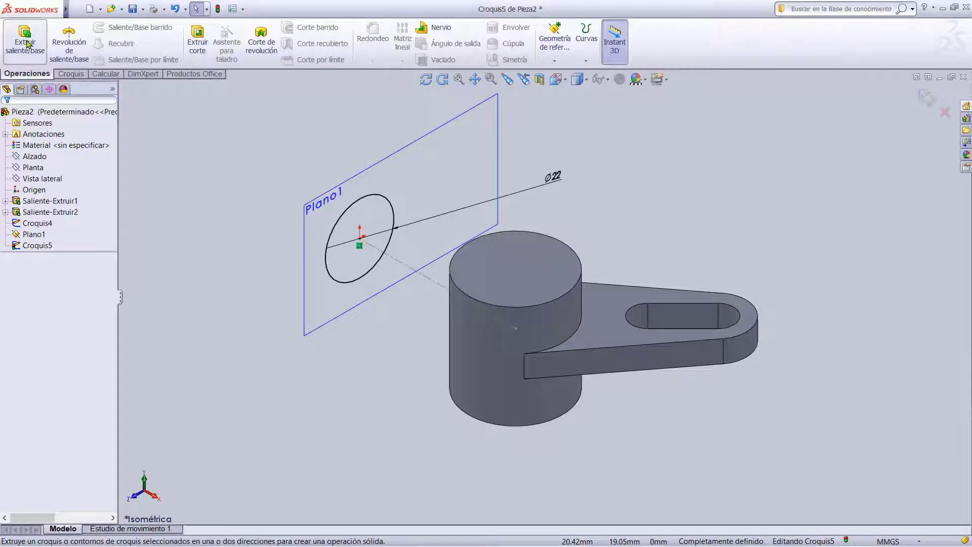
pyautogui.click(27, 44)
pyautogui.click(25, 39)
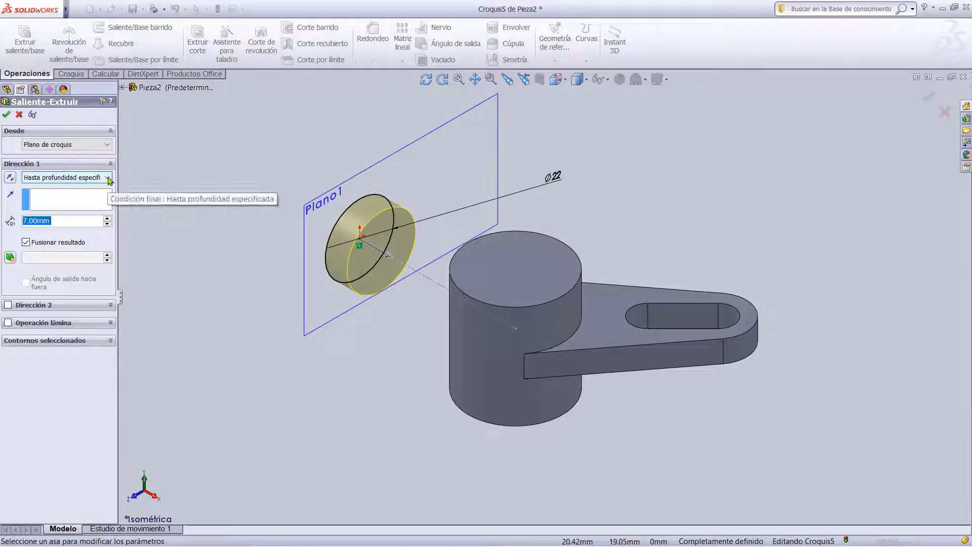
pyautogui.click(108, 178)
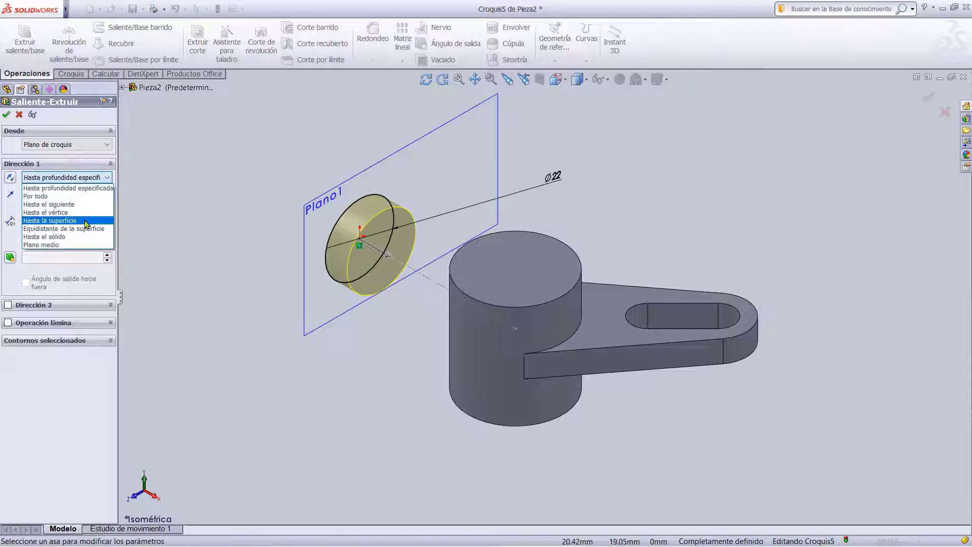
pyautogui.click(86, 221)
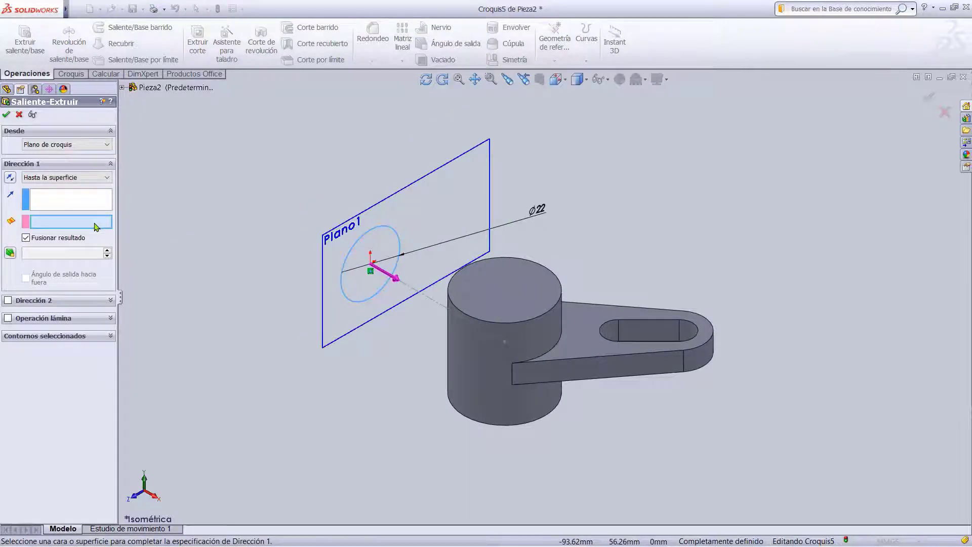
pyautogui.click(465, 349)
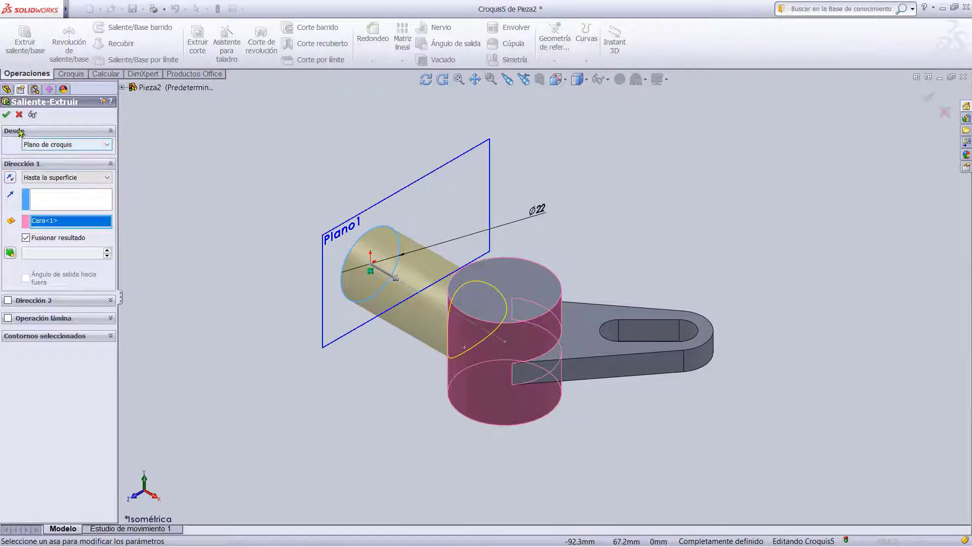
pyautogui.click(6, 117)
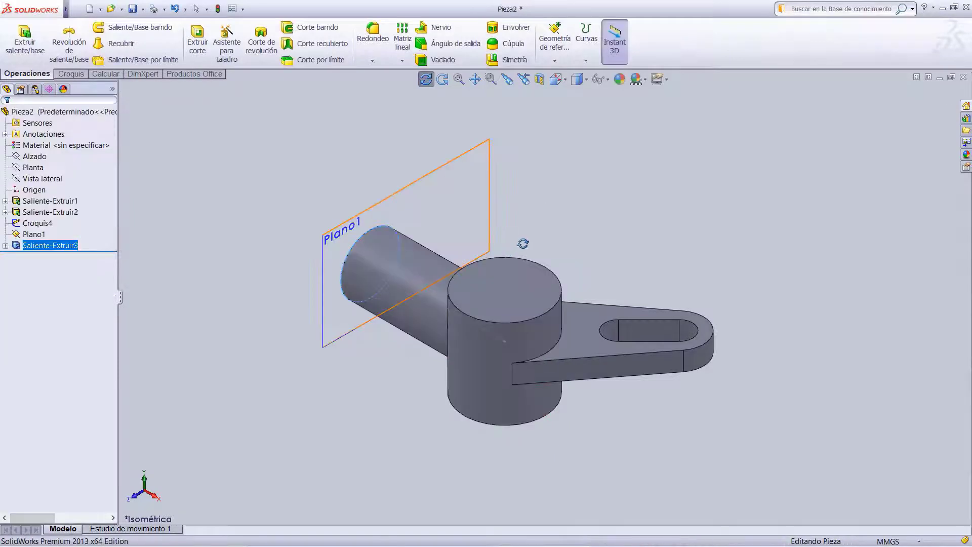
pyautogui.moveTo(520, 243); pyautogui.dragTo(415, 238, button='middle')
pyautogui.click(557, 78)
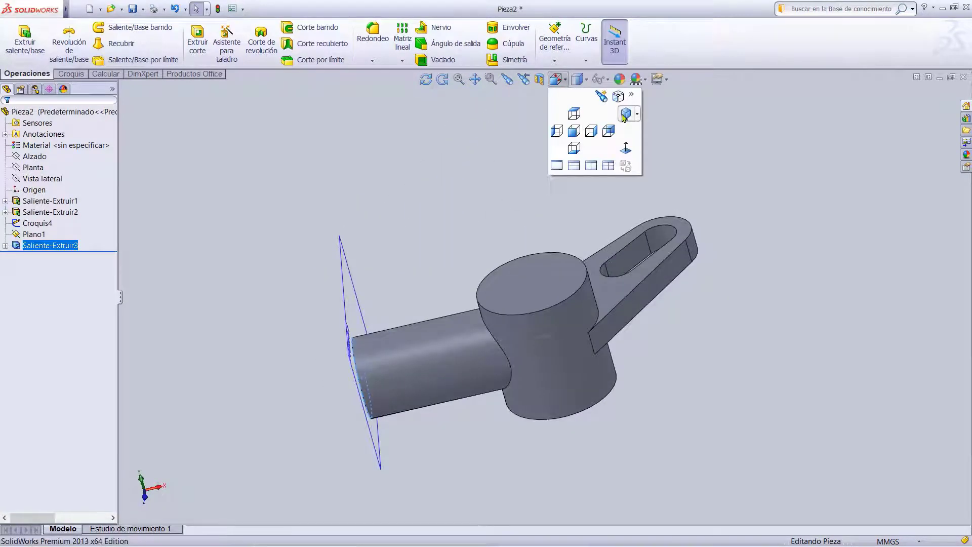
pyautogui.click(625, 113)
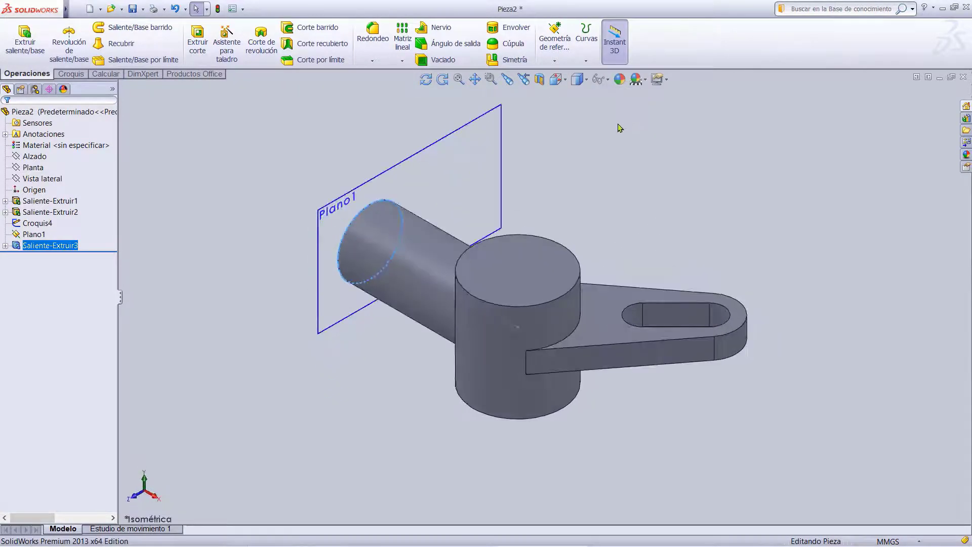
pyautogui.click(425, 79)
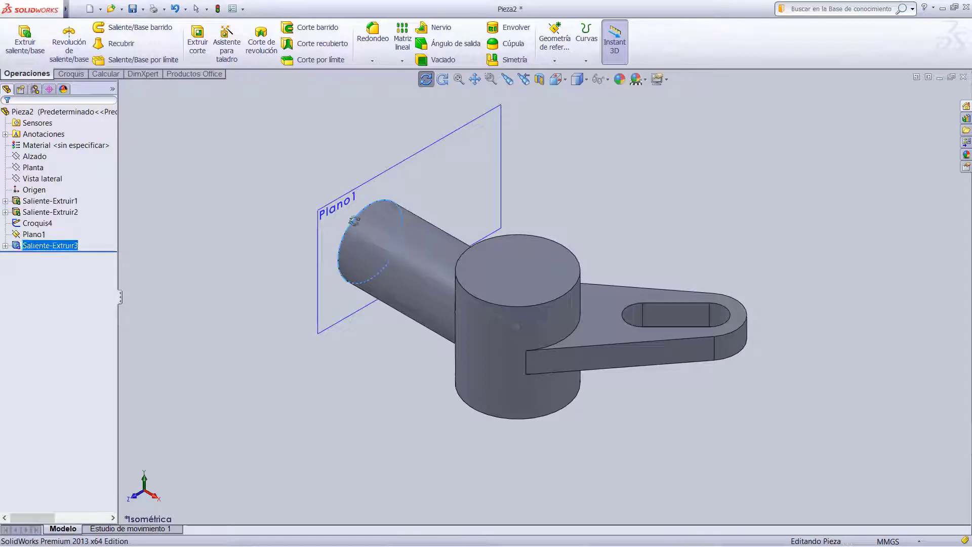
pyautogui.press('Escape')
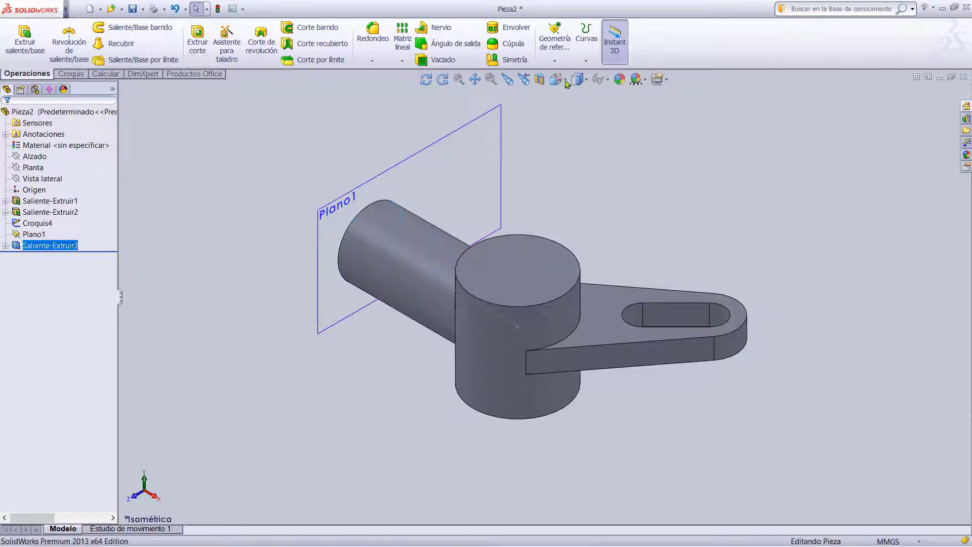
pyautogui.click(565, 80)
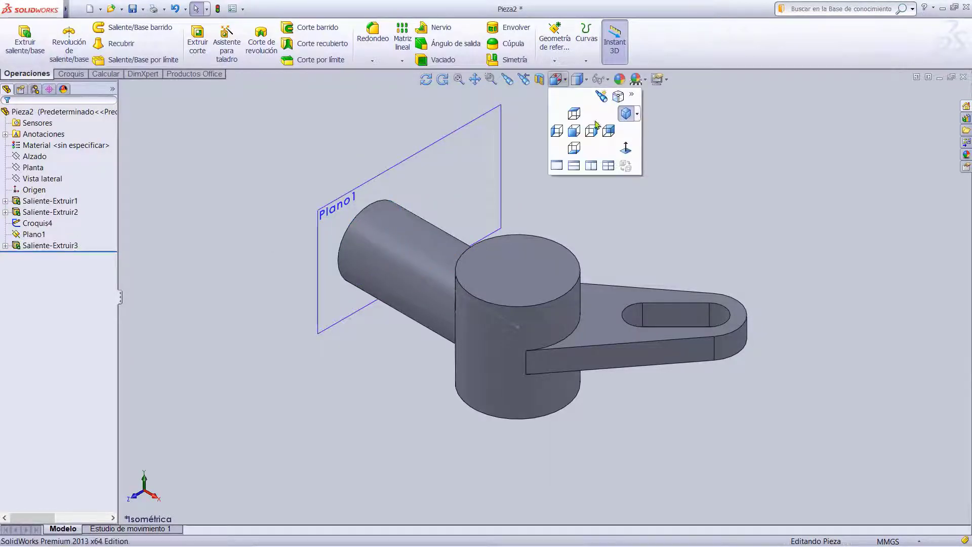
# On the side cylinder's end face, sketch a corner rectangle about 11.2 by 4.5 mm overlapping the circle's upper edge.
pyautogui.click(626, 148)
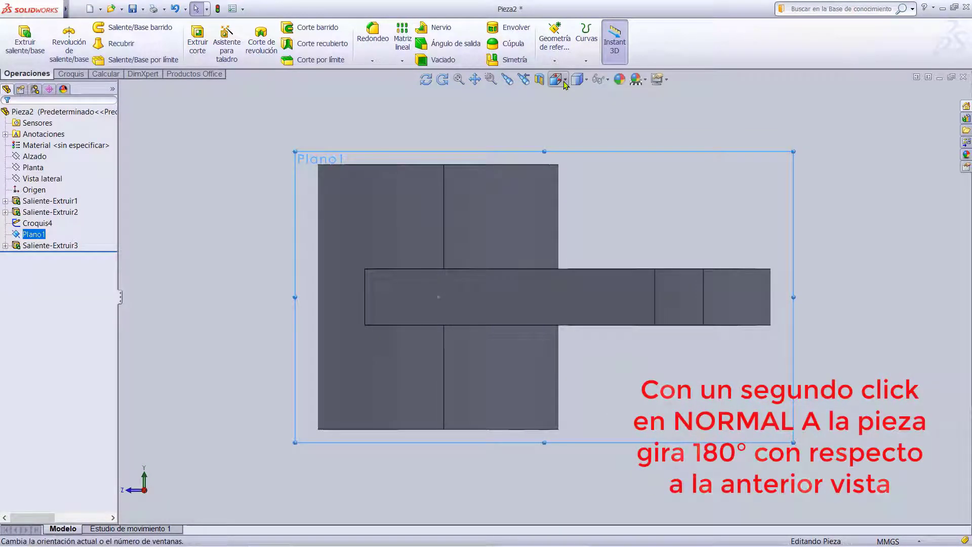
pyautogui.click(566, 81)
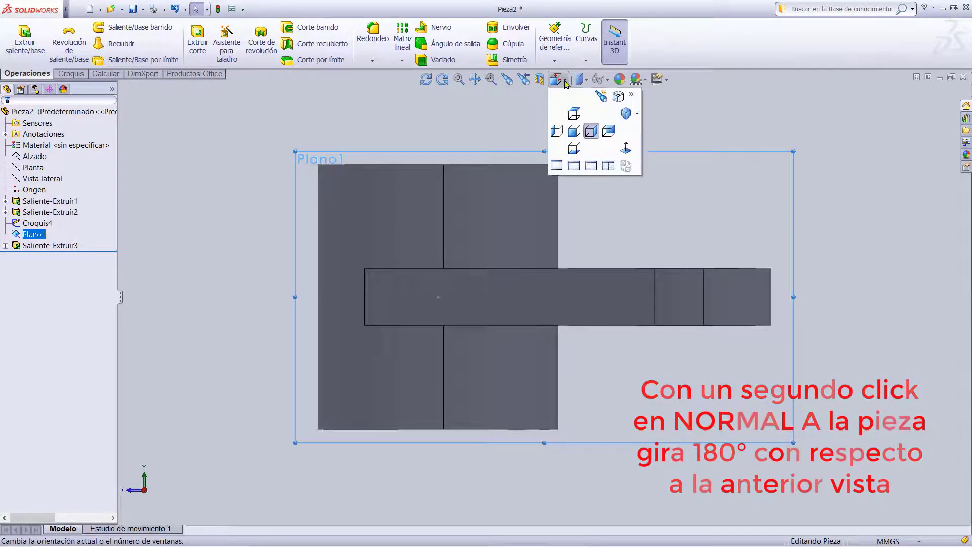
pyautogui.click(626, 148)
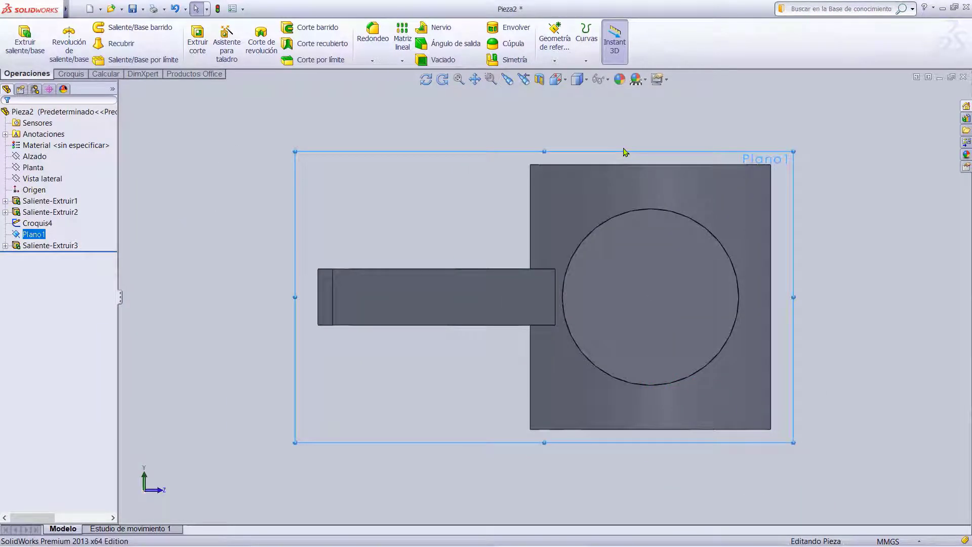
pyautogui.click(624, 262)
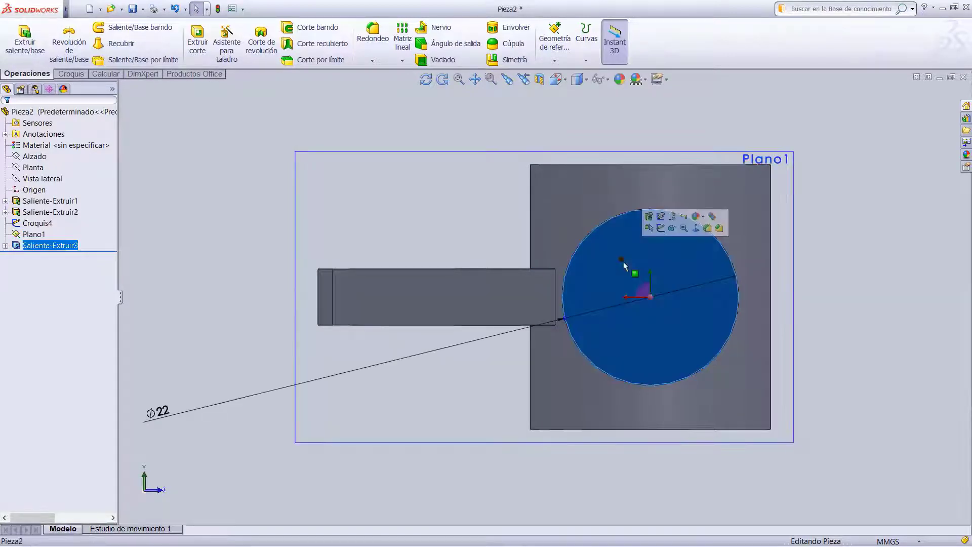
pyautogui.click(661, 228)
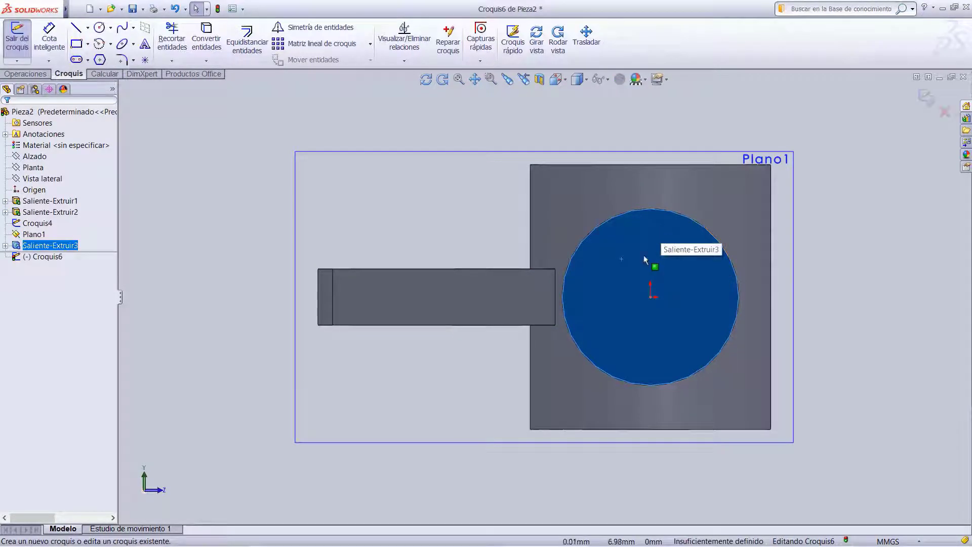
pyautogui.click(78, 44)
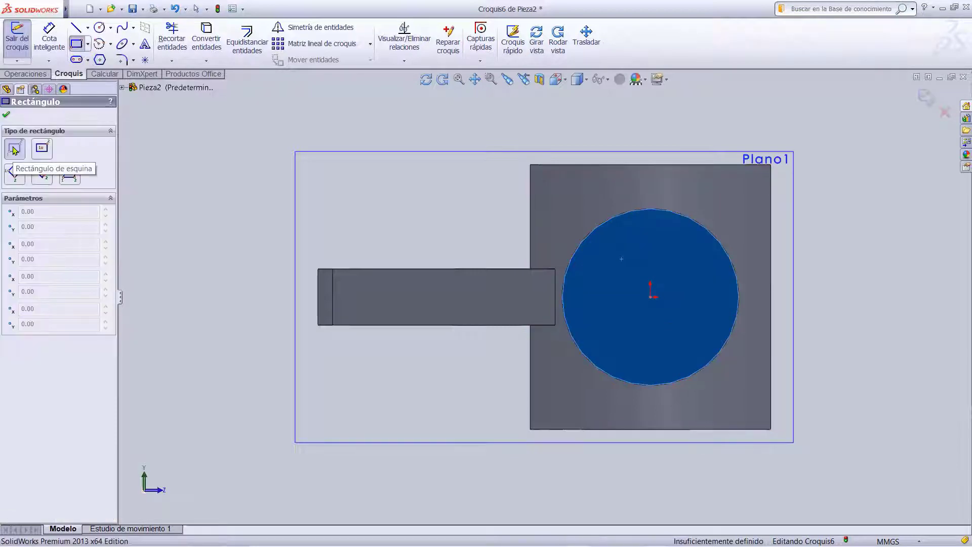
pyautogui.press('Escape')
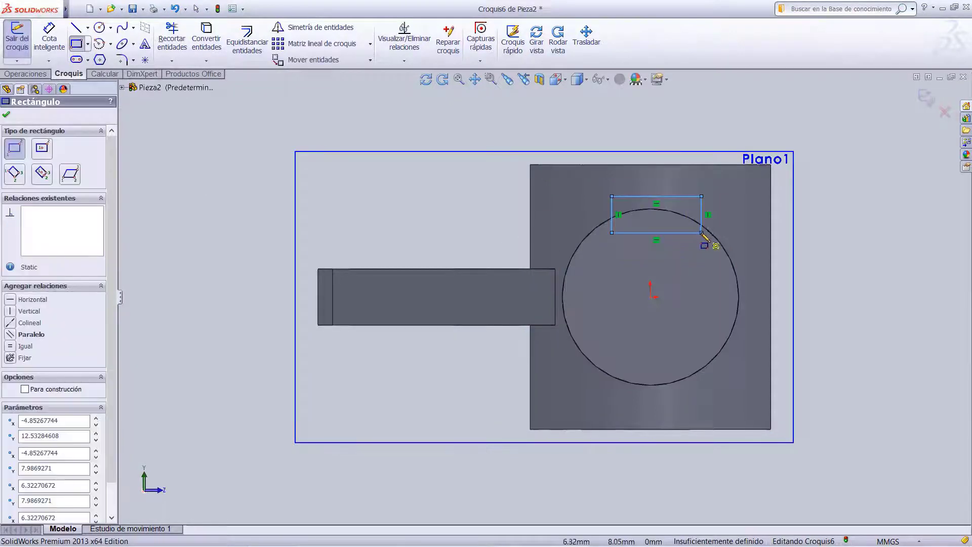
# Dimension the rectangle's upper edge and set its width to 12 mm.
pyautogui.click(48, 36)
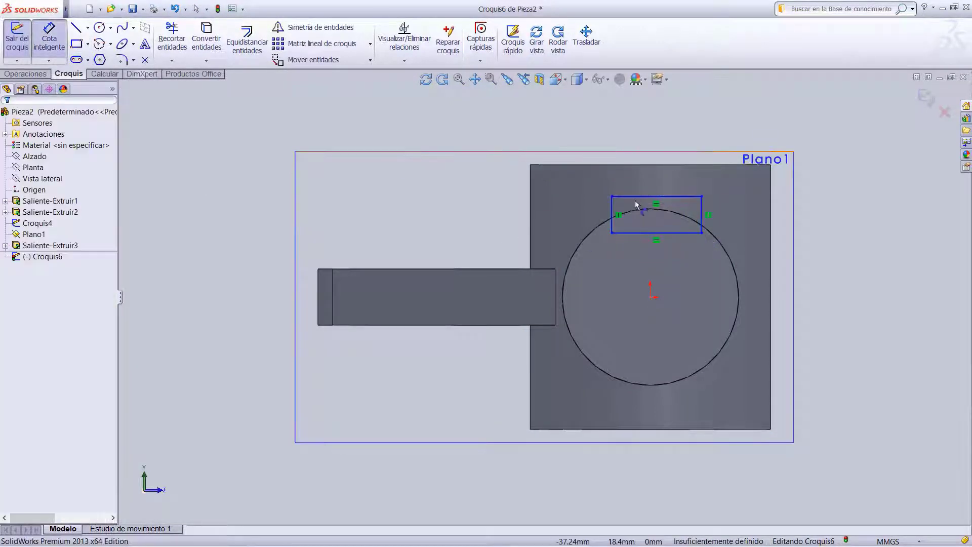
pyautogui.click(651, 196)
pyautogui.click(658, 130)
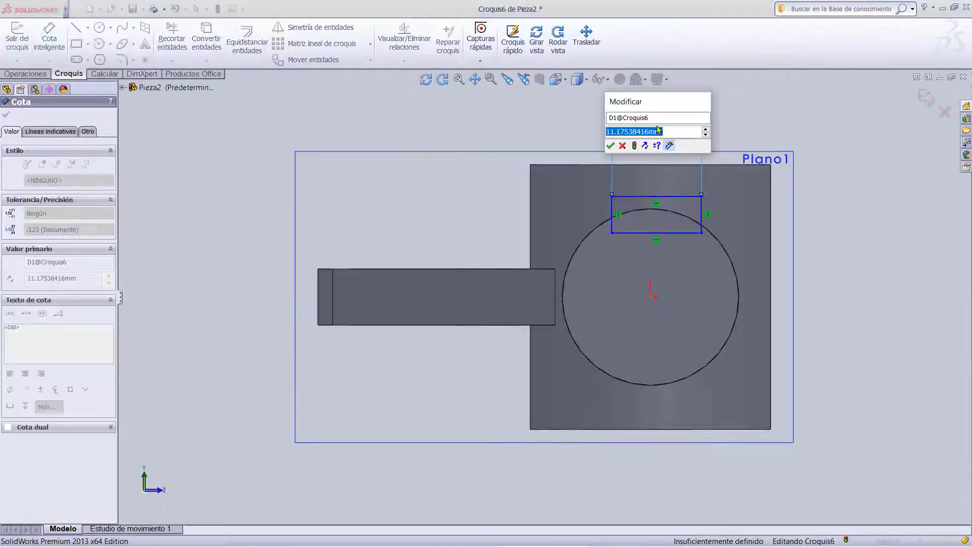
pyautogui.write('12')
pyautogui.press('Return')
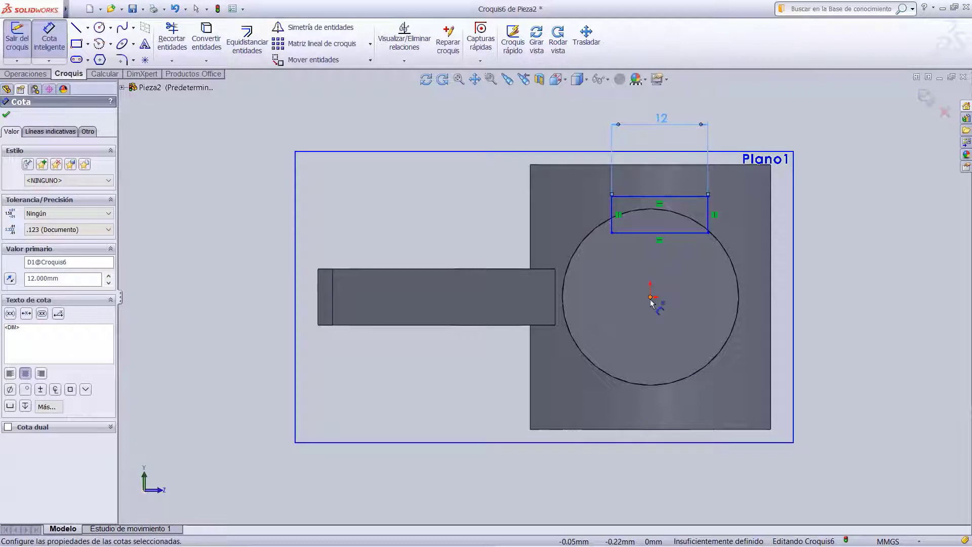
# Set the distance from the origin to the rectangle's upper edge to 14 mm.
pyautogui.click(650, 297)
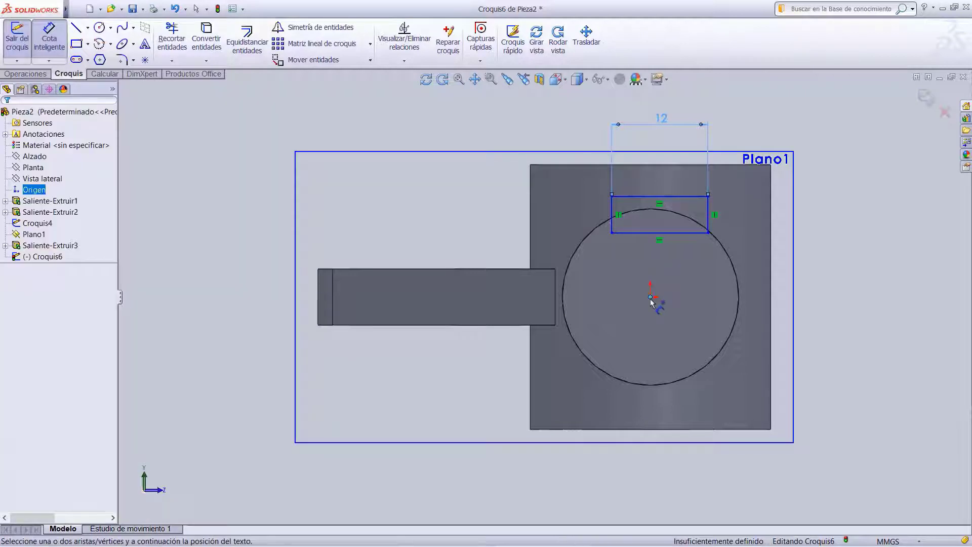
pyautogui.click(670, 197)
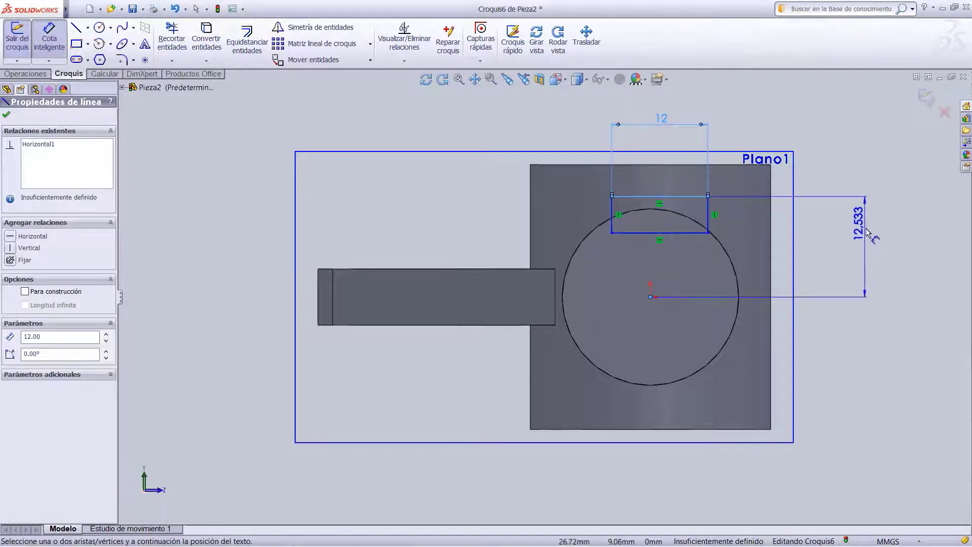
pyautogui.click(867, 233)
pyautogui.write('14')
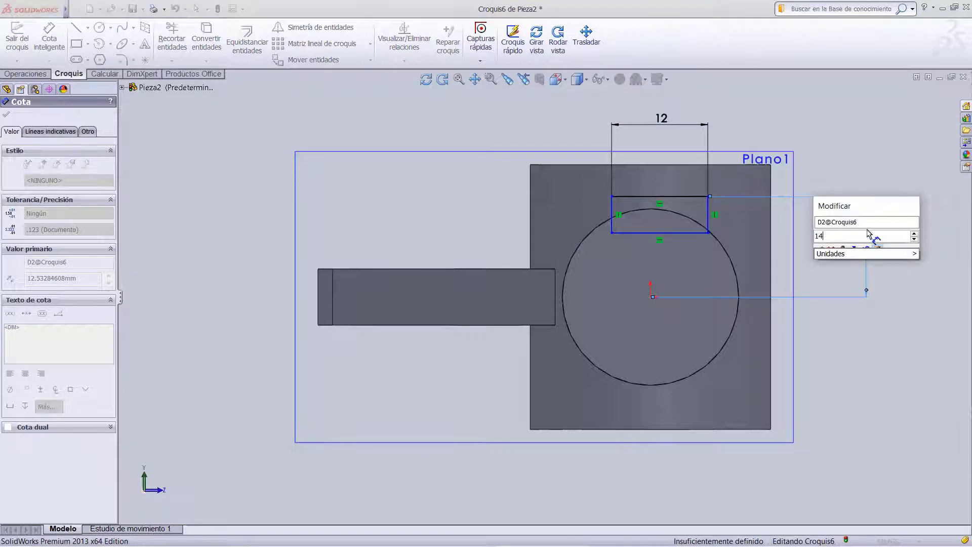
pyautogui.press('Return')
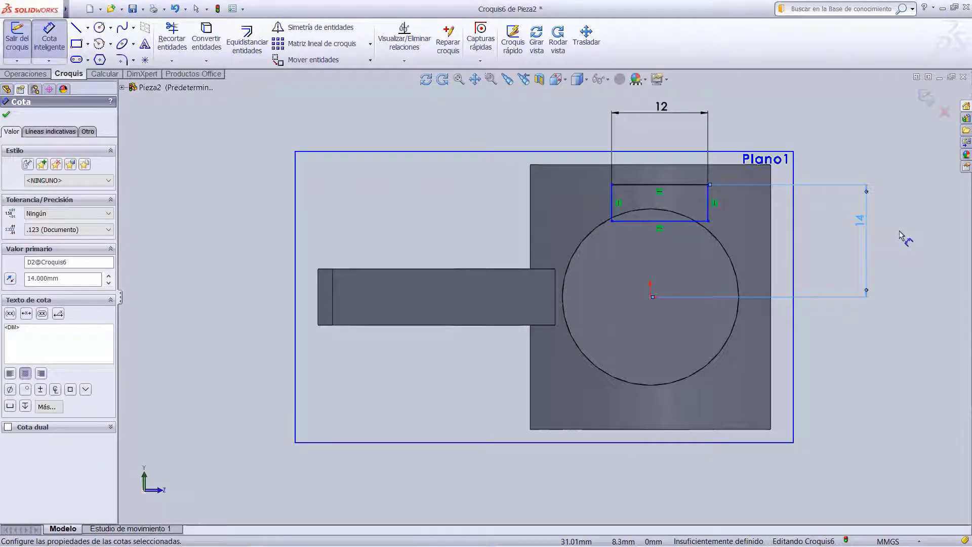
# Set the distance from the rectangle's vertical side to the origin to 6 mm to centre it, and close the sketch.
pyautogui.click(708, 212)
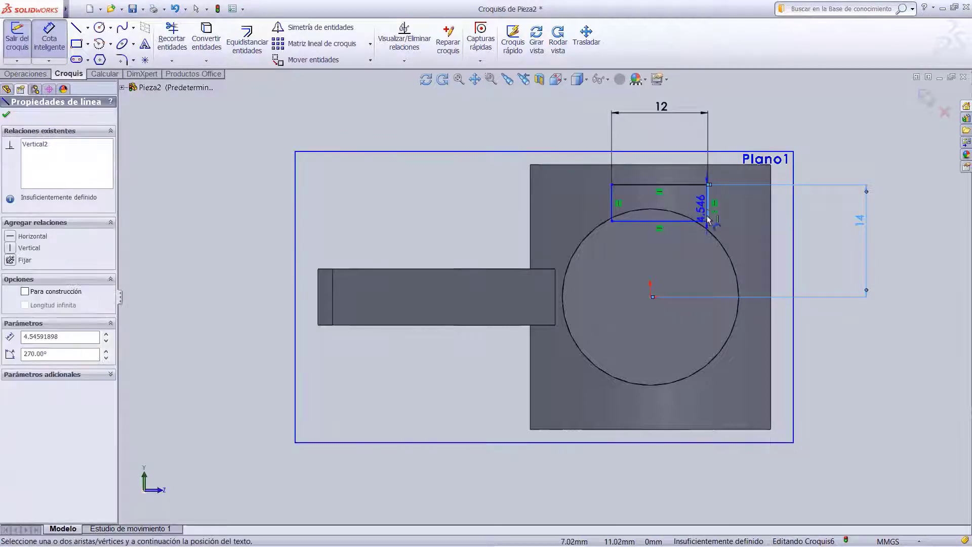
pyautogui.click(650, 299)
pyautogui.click(697, 408)
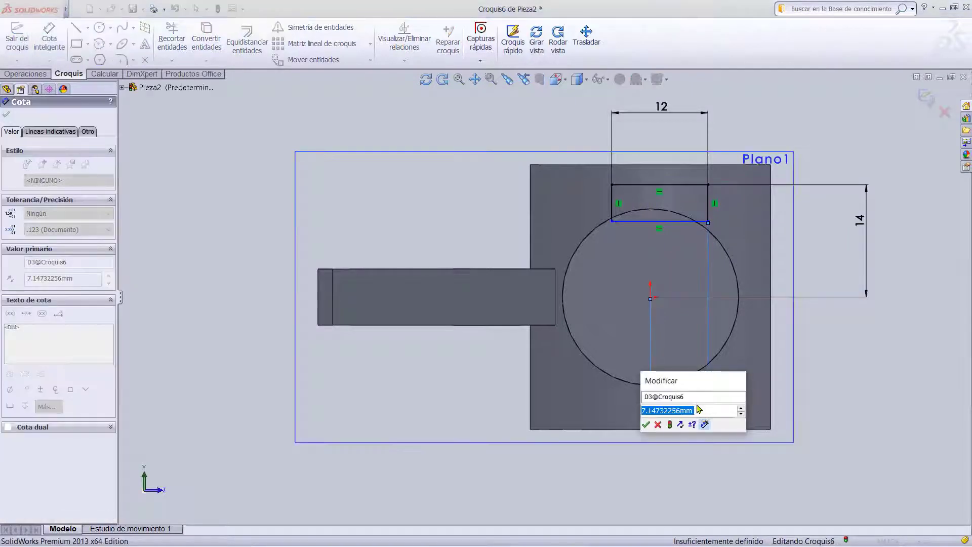
pyautogui.write('6')
pyautogui.press('Return')
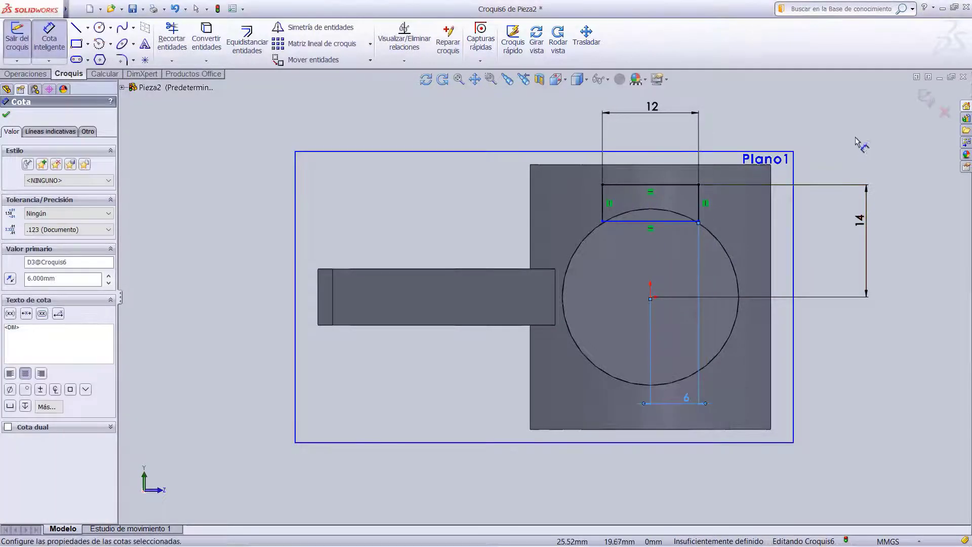
pyautogui.click(925, 99)
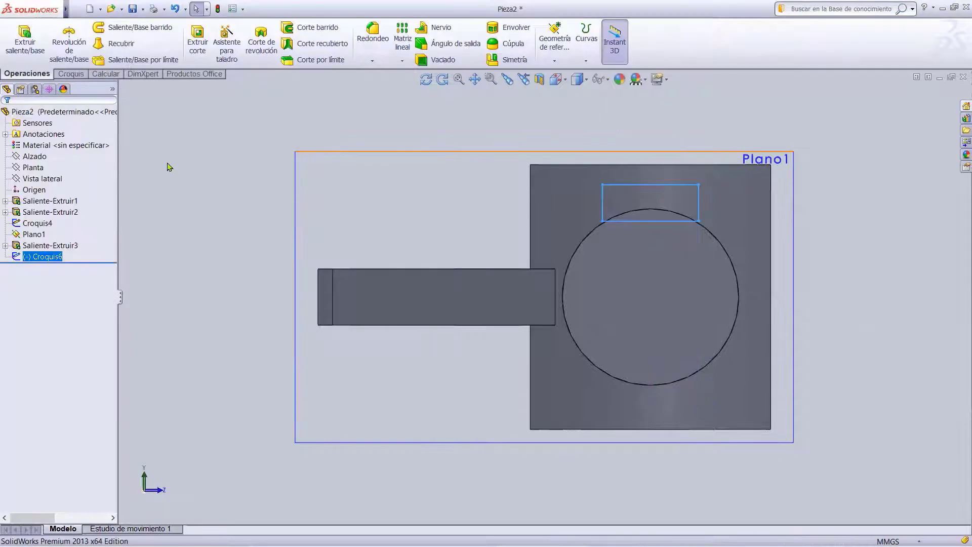
# Extrude the rectangle 18 mm as a merged boss, with the direction reversed to run along the side cylinder towards the central cylinder.
pyautogui.click(21, 45)
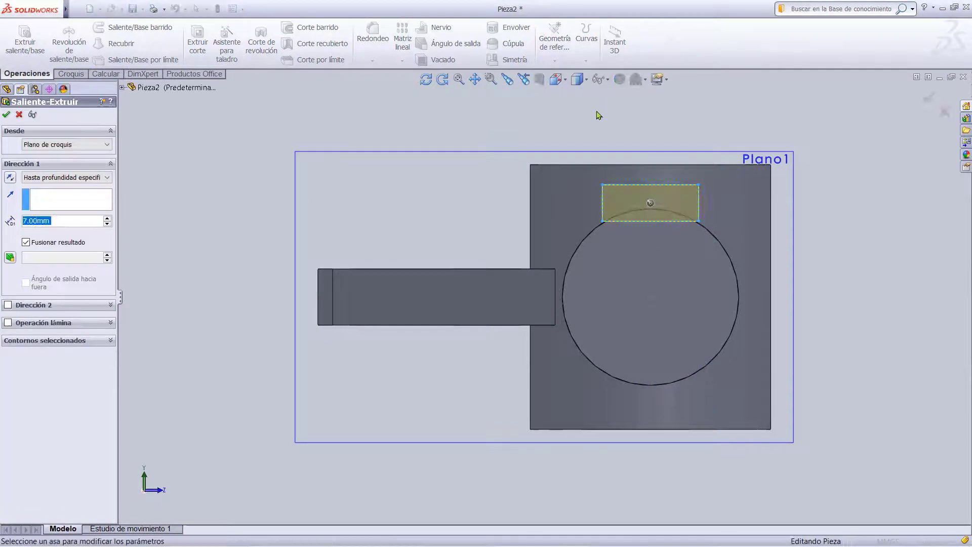
pyautogui.click(557, 80)
pyautogui.click(626, 113)
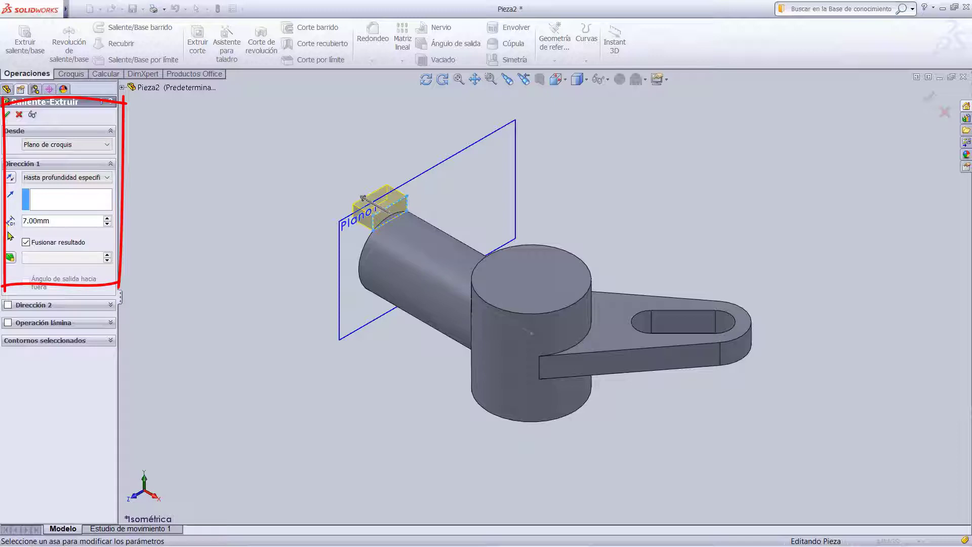
pyautogui.click(11, 179)
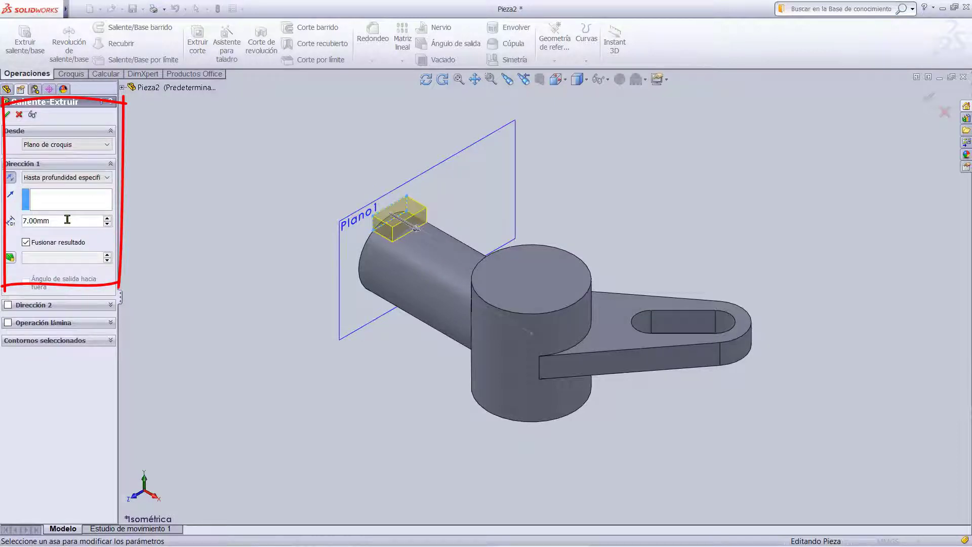
pyautogui.moveTo(68, 219); pyautogui.dragTo(10, 221)
pyautogui.write('18')
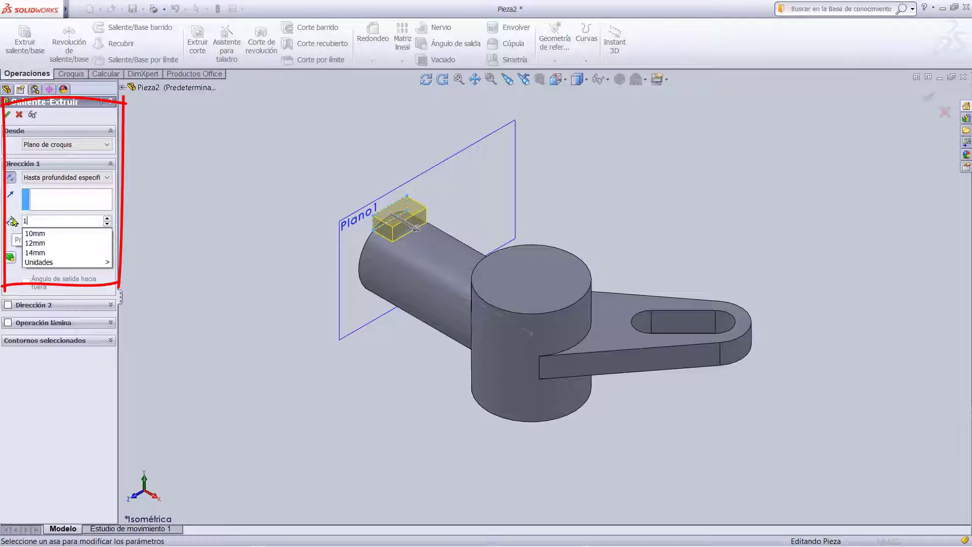
pyautogui.moveTo(76, 233)
pyautogui.click(132, 253)
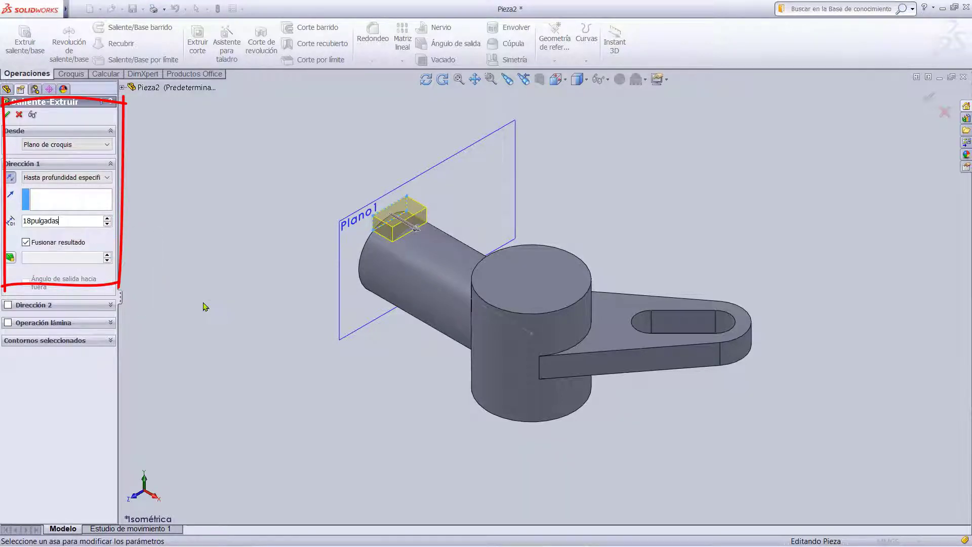
pyautogui.press('Return')
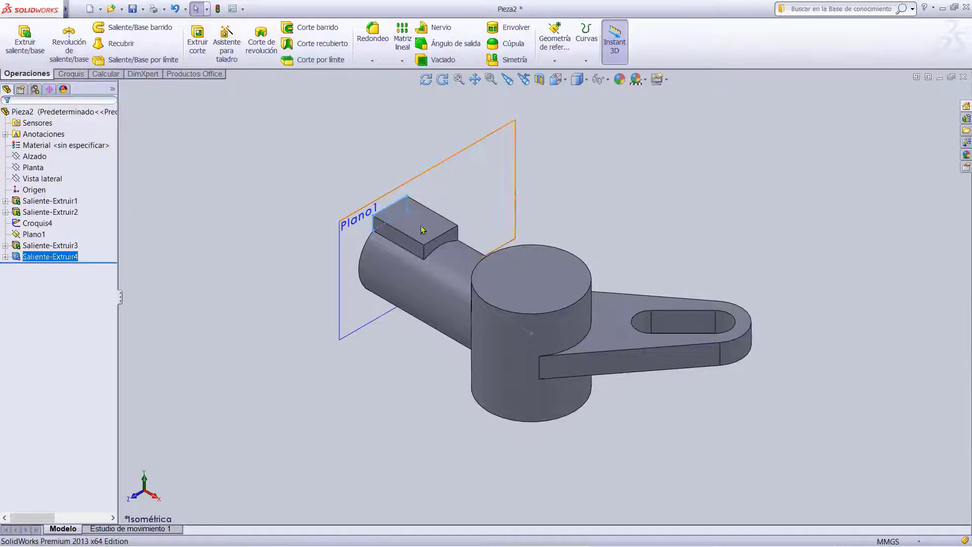
# On the rectangular block's upper face, sketch a circle about 9.1 mm in diameter centred on the construction line.
pyautogui.click(433, 213)
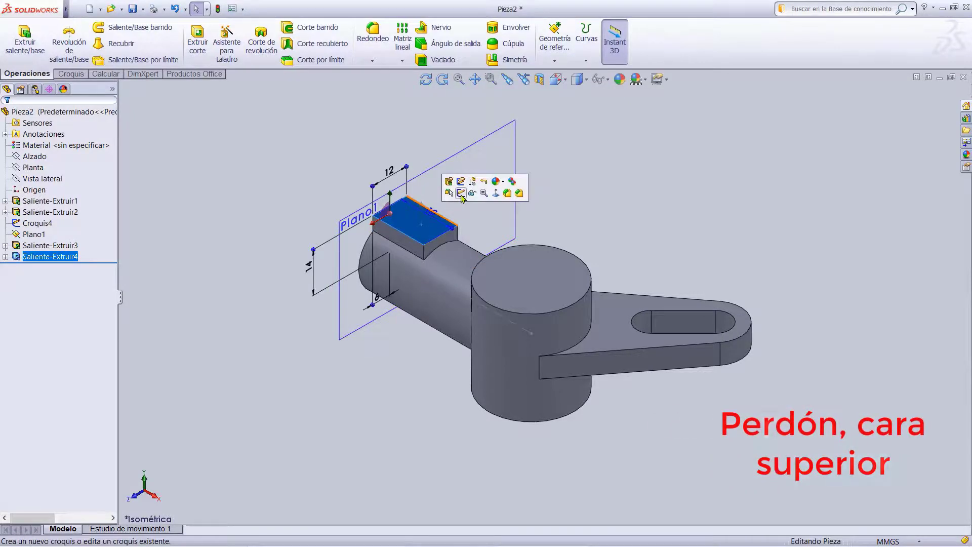
pyautogui.click(496, 194)
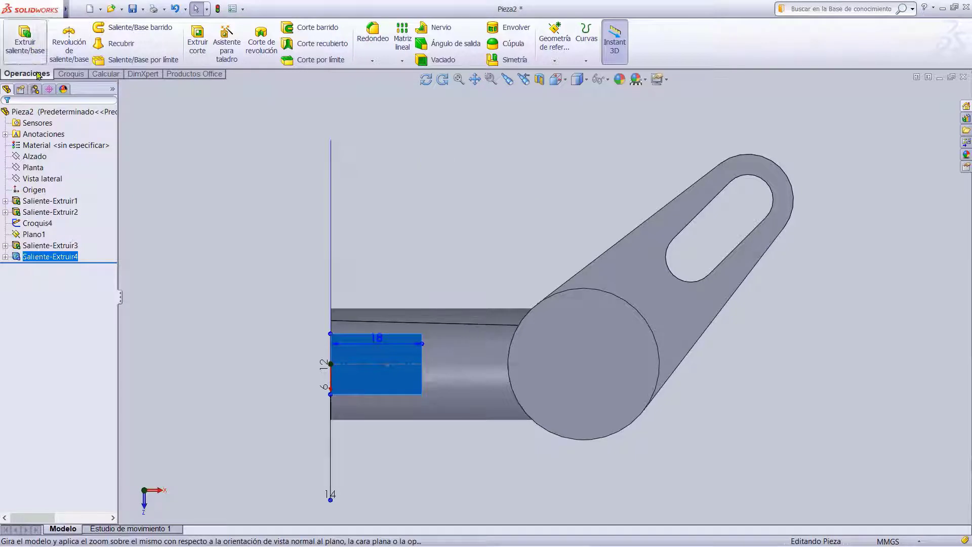
pyautogui.click(70, 74)
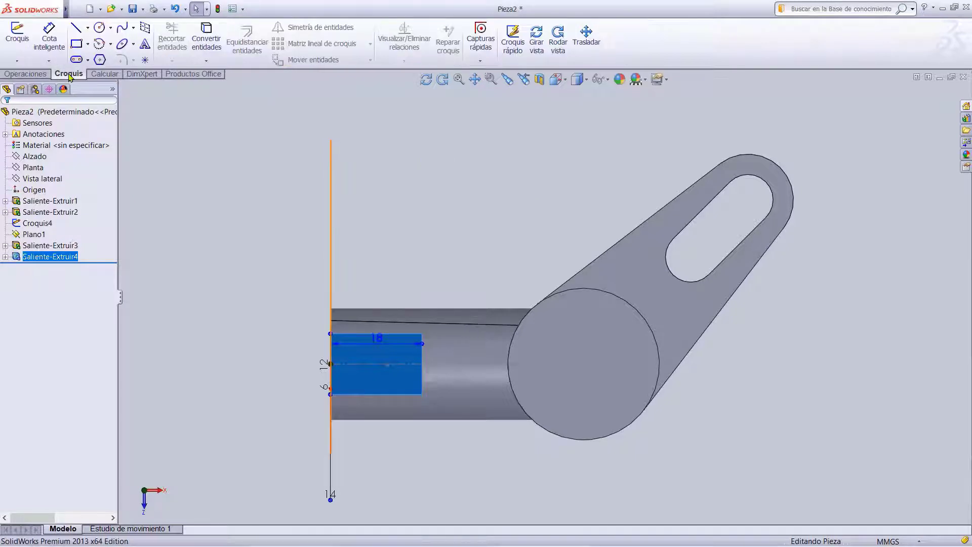
pyautogui.click(99, 28)
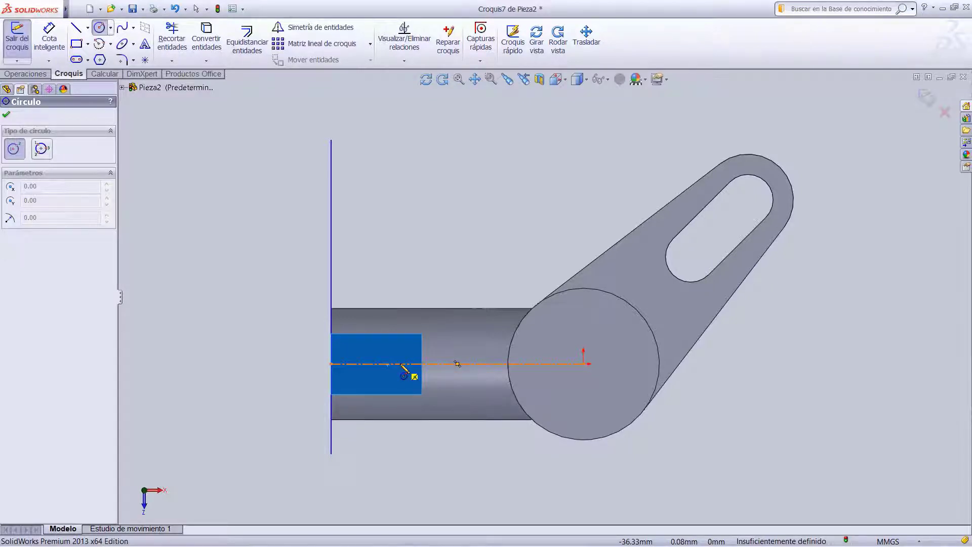
pyautogui.scroll(-4, 402, 366)
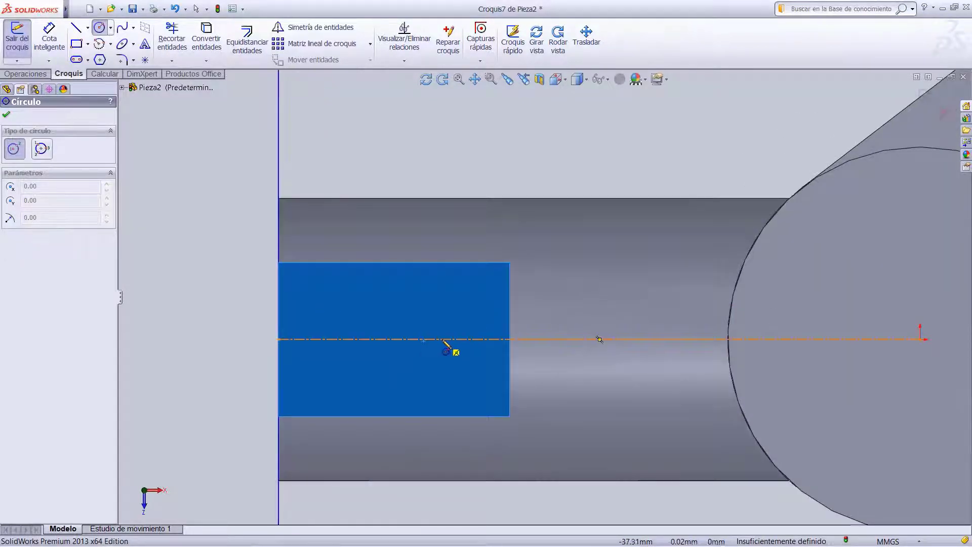
pyautogui.moveTo(444, 338); pyautogui.dragTo(471, 293)
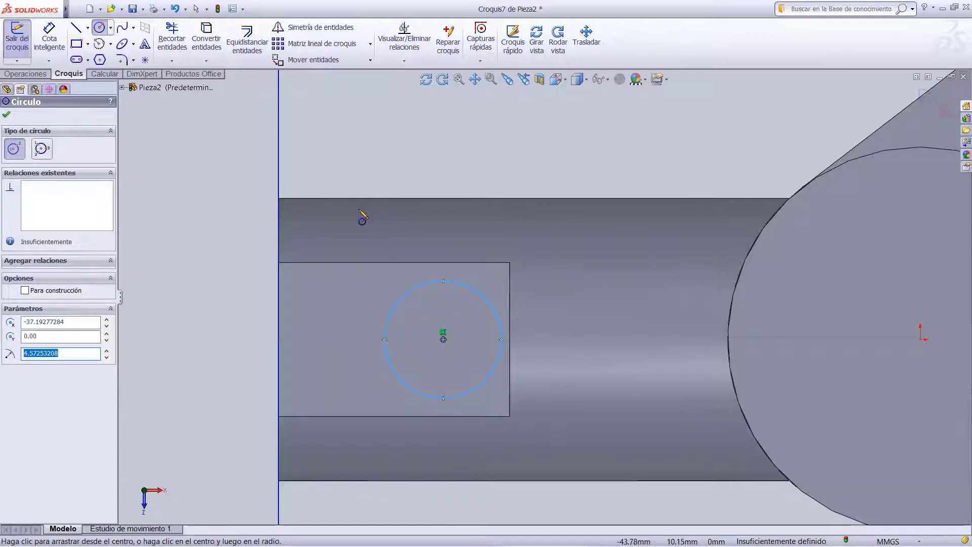
pyautogui.press('Escape')
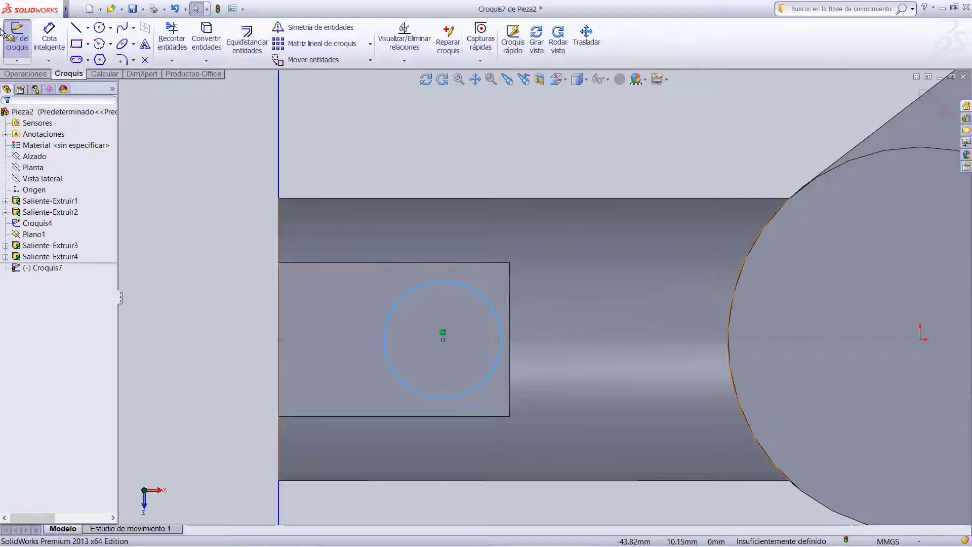
# Dimension the circle on the block's upper face and set its diameter to 6 mm.
pyautogui.click(49, 34)
pyautogui.scroll(1, 501, 299)
pyautogui.click(499, 299)
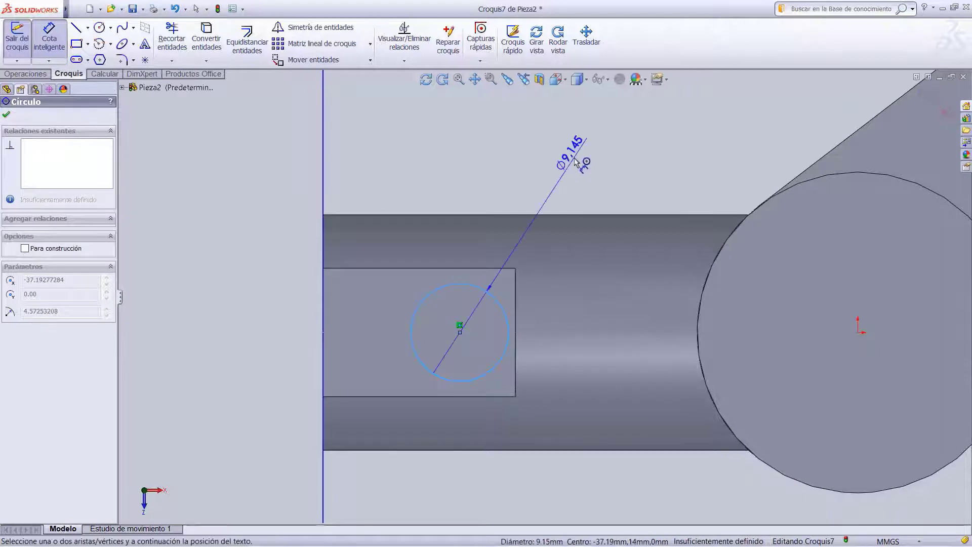
pyautogui.click(581, 152)
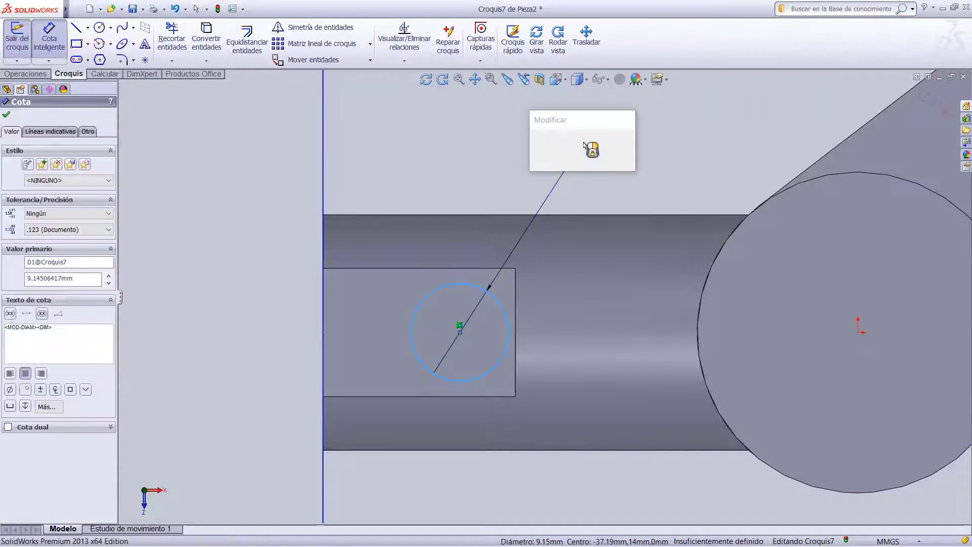
pyautogui.write('6')
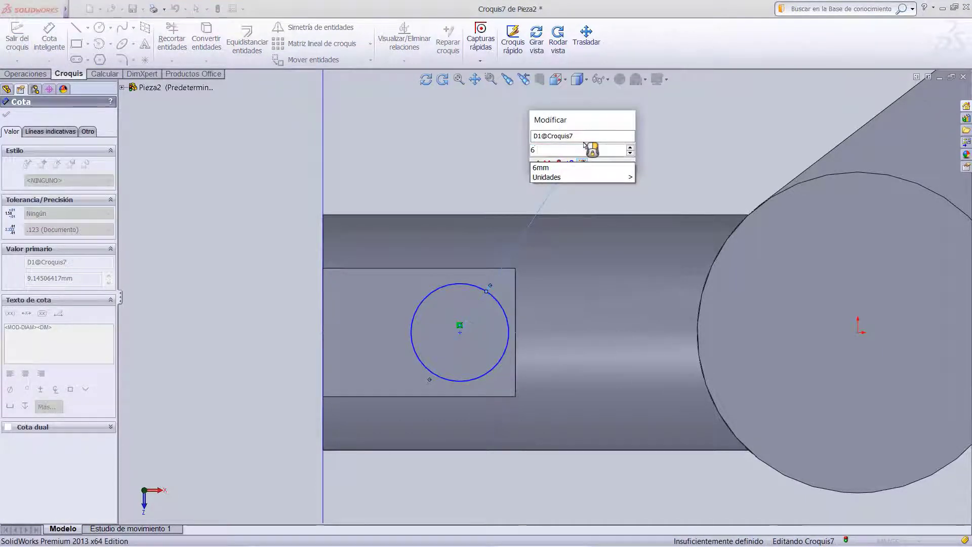
pyautogui.press('Return')
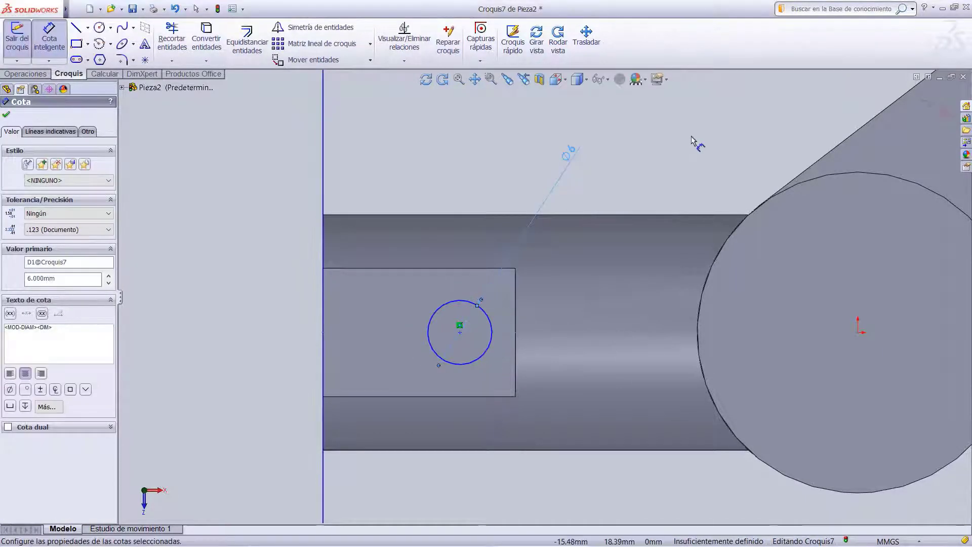
pyautogui.click(460, 333)
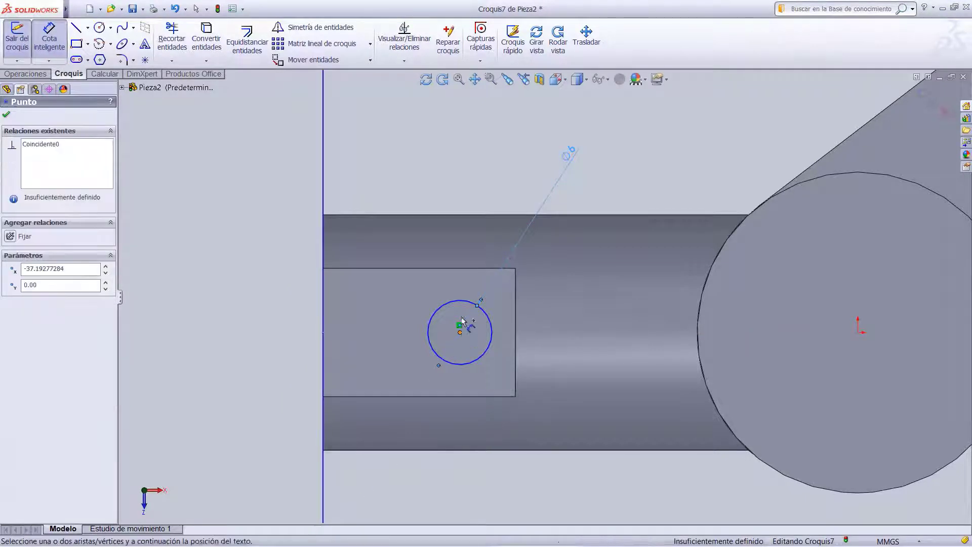
pyautogui.click(350, 268)
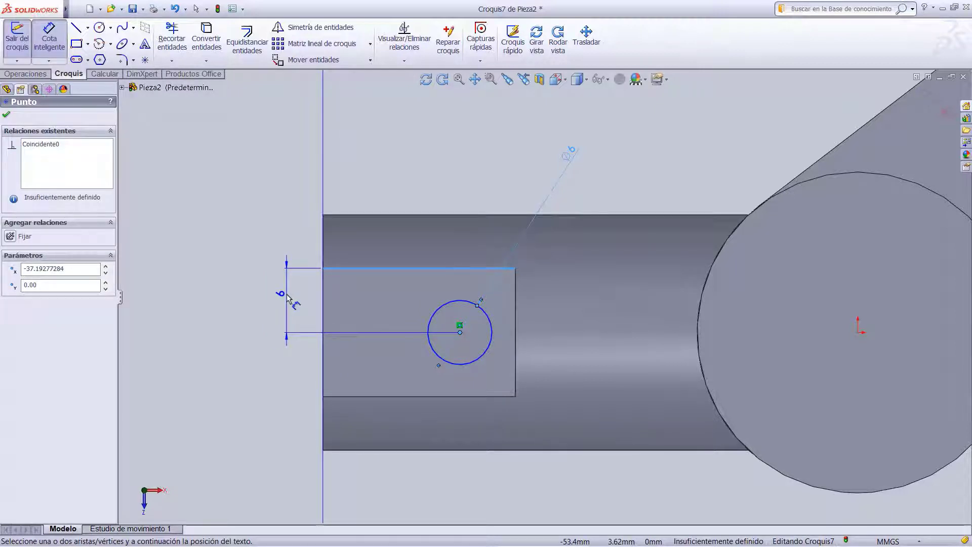
pyautogui.press('Escape')
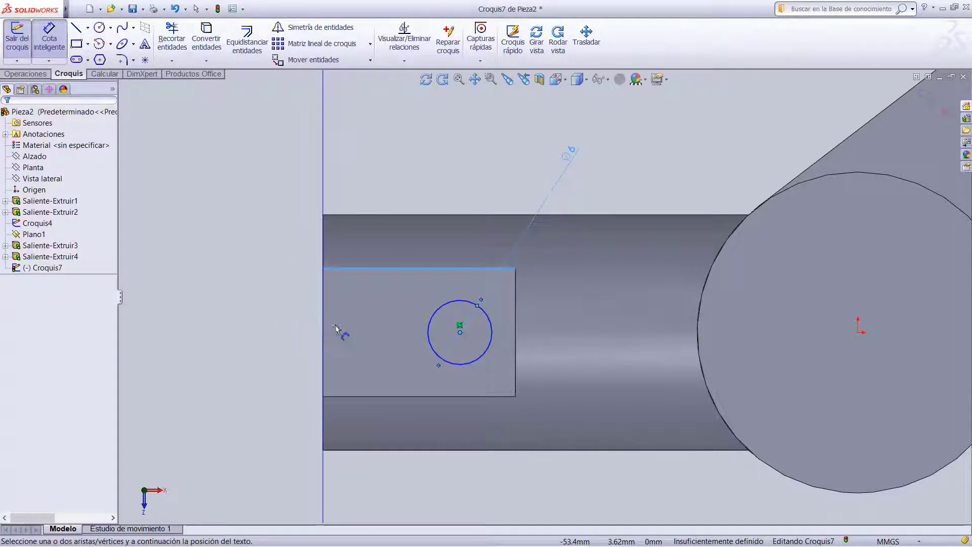
# Dimension the circle's centre to the block's short edge facing the central cylinder, set the distance to 6 mm, and close the sketch.
pyautogui.scroll(-2, 463, 340)
pyautogui.click(463, 321)
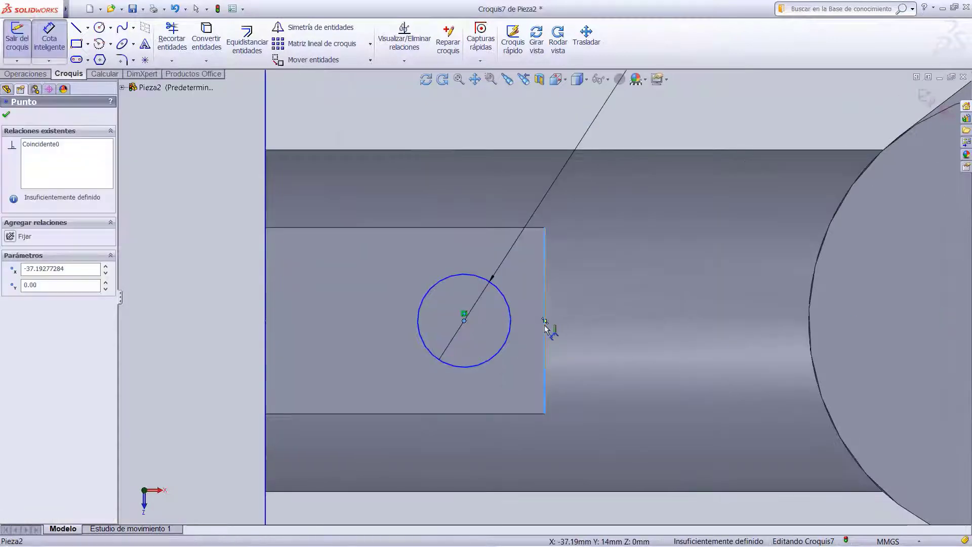
pyautogui.click(544, 323)
pyautogui.click(526, 192)
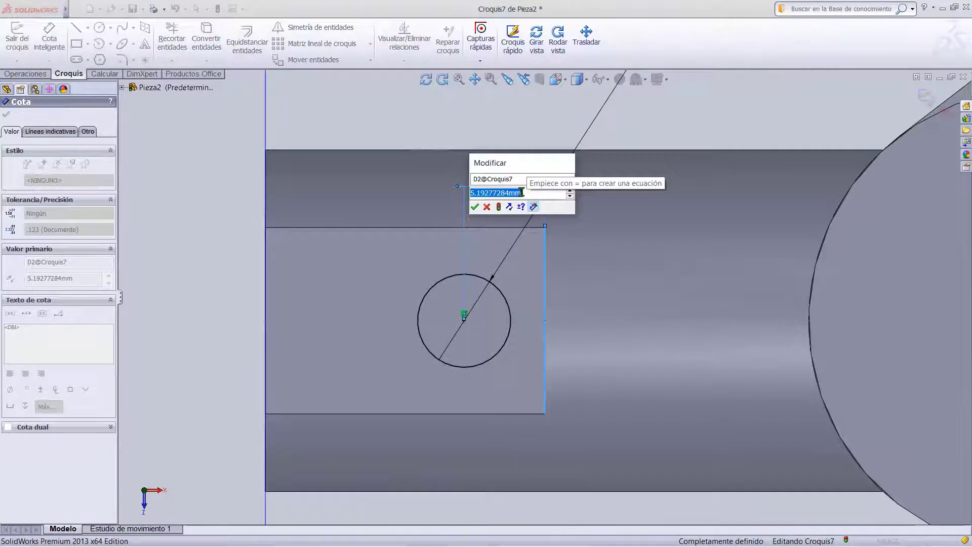
pyautogui.write('6')
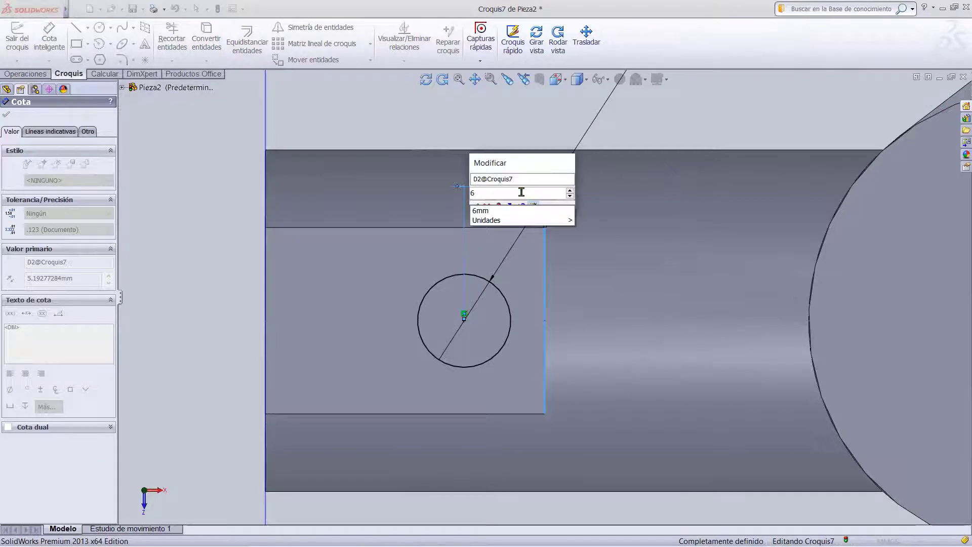
pyautogui.press('Return')
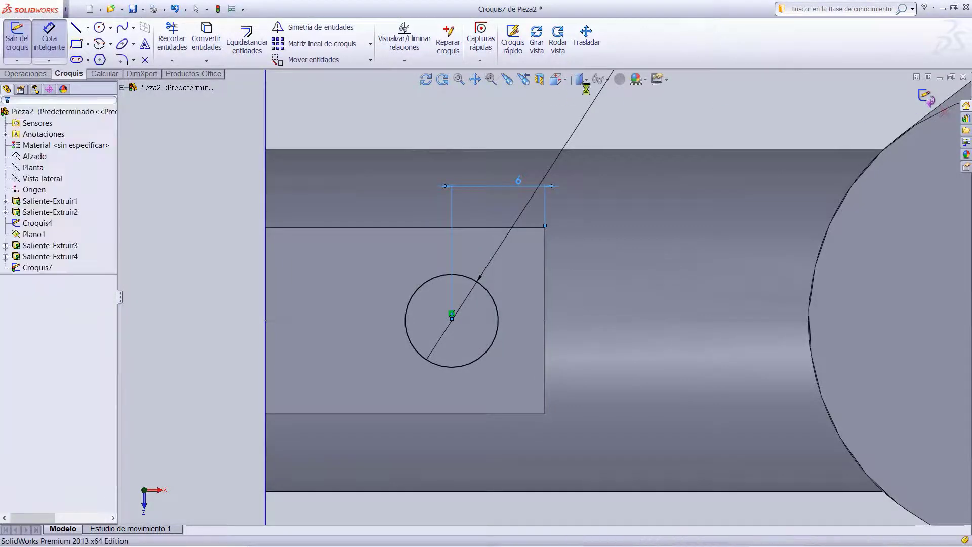
pyautogui.click(556, 81)
pyautogui.click(628, 117)
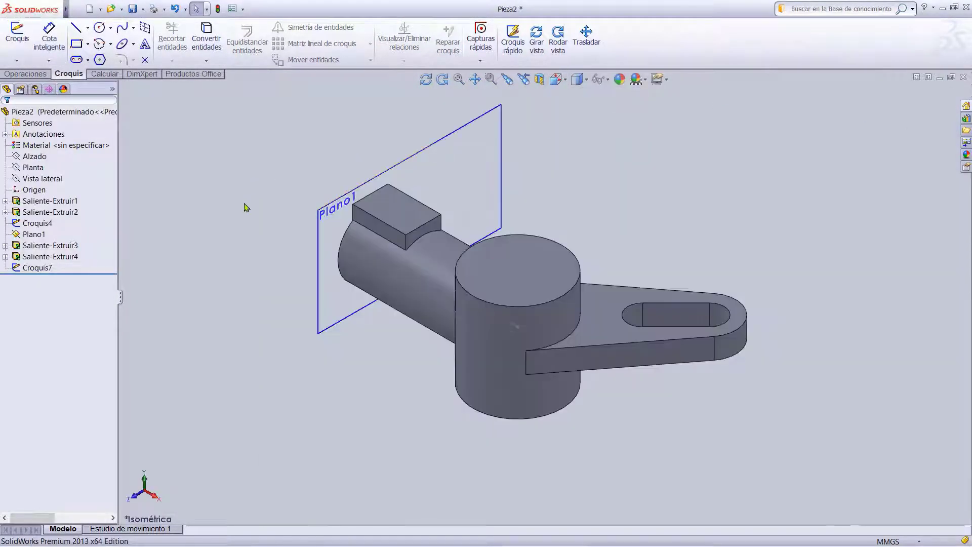
# Cut-extrude the 6 mm circle 18 mm deep, downward through the rectangular block into the side cylinder.
pyautogui.keyDown('ctrl'); pyautogui.moveTo(239, 118); pyautogui.dragTo(367, 191, button='middle'); pyautogui.keyUp('ctrl')
pyautogui.scroll(-1, 367, 190)
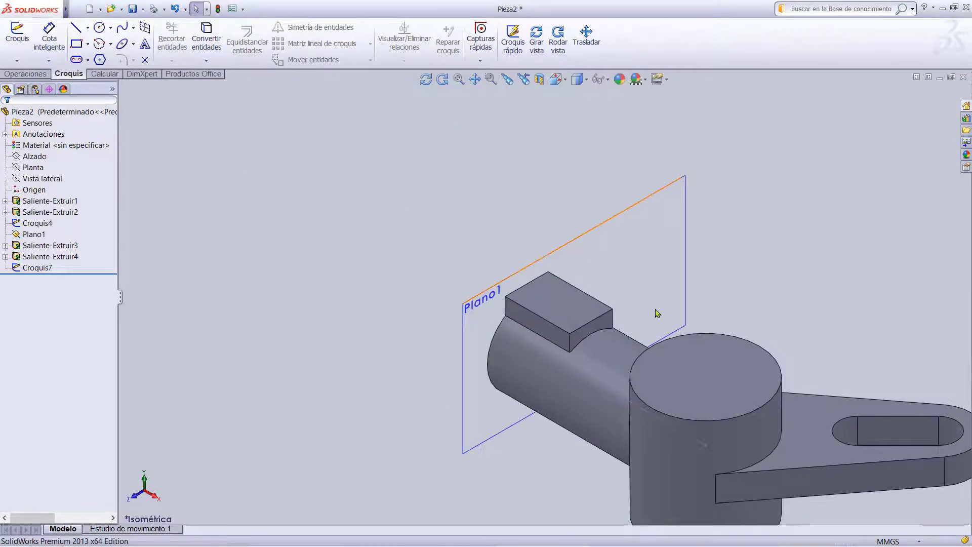
pyautogui.scroll(-1, 658, 313)
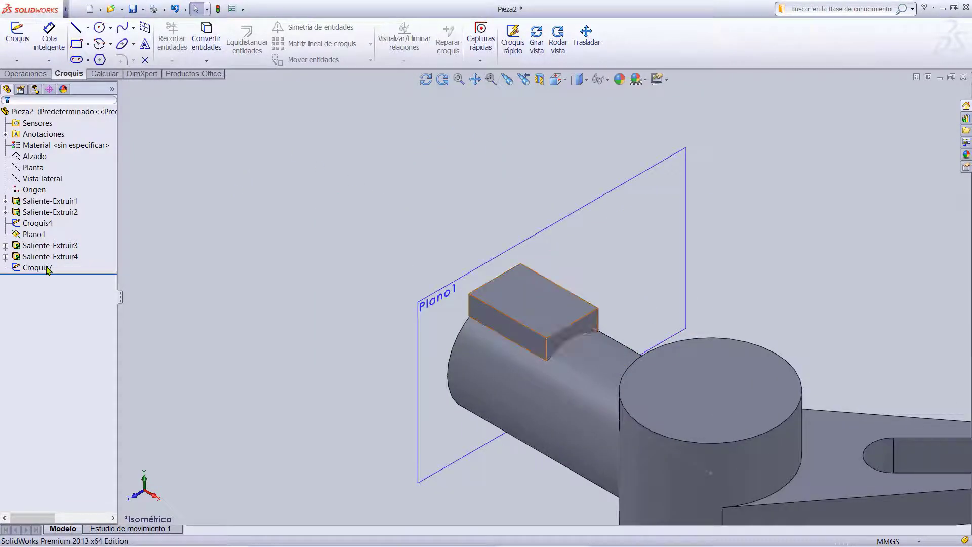
pyautogui.click(47, 268)
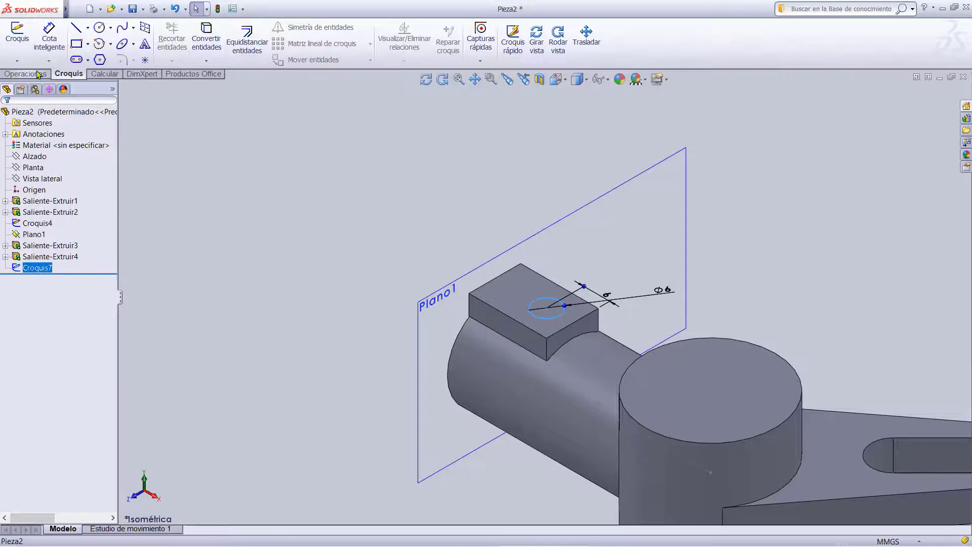
pyautogui.click(38, 74)
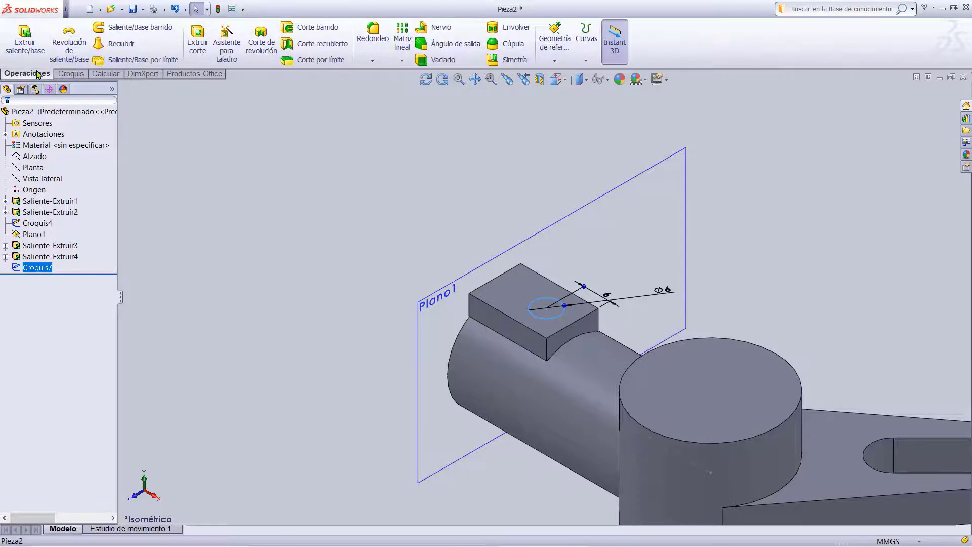
pyautogui.click(197, 42)
pyautogui.moveTo(451, 380); pyautogui.dragTo(527, 400, button='middle')
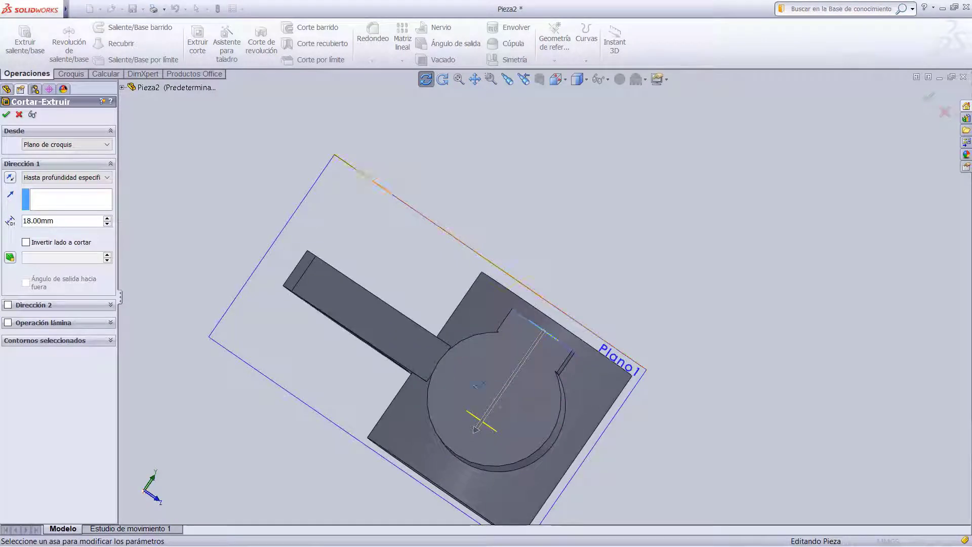
pyautogui.click(6, 115)
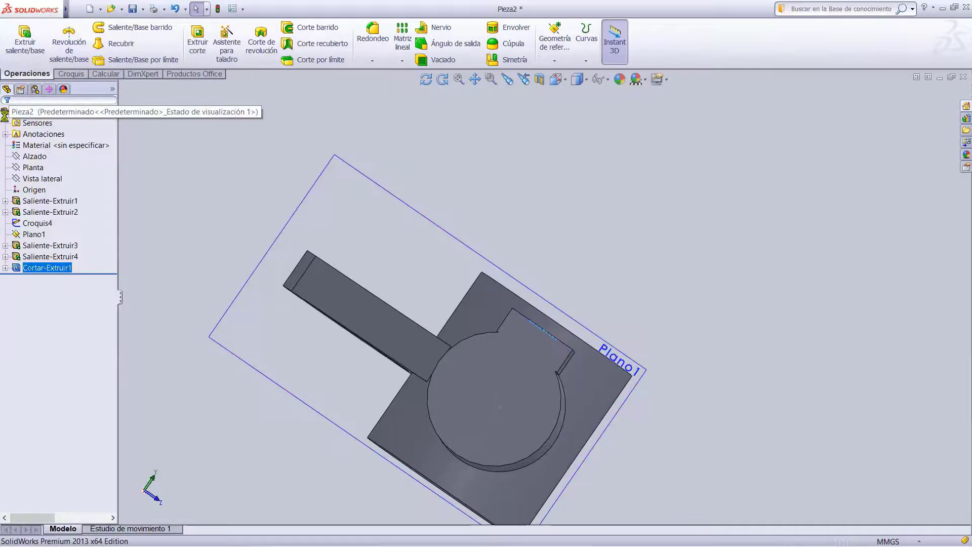
# On the side cylinder's end face, sketch a circle centred on the origin with a radius of 8 mm, and close the sketch.
pyautogui.click(512, 394)
pyautogui.click(588, 359)
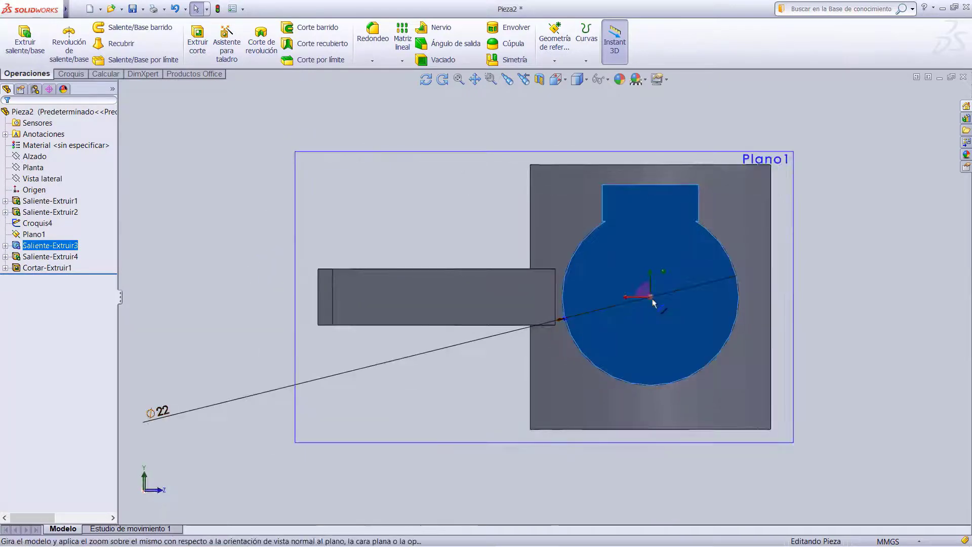
pyautogui.click(69, 74)
pyautogui.click(99, 28)
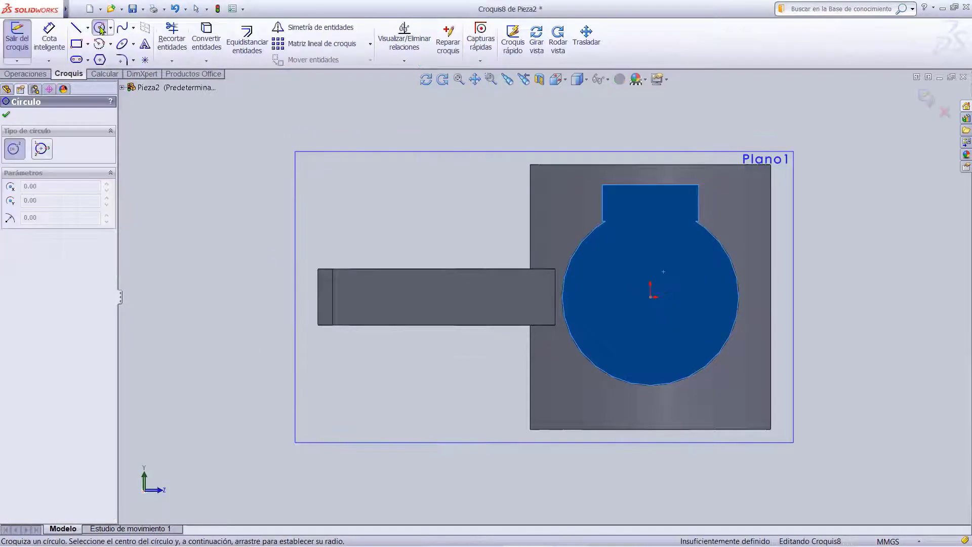
pyautogui.click(651, 297)
pyautogui.click(690, 247)
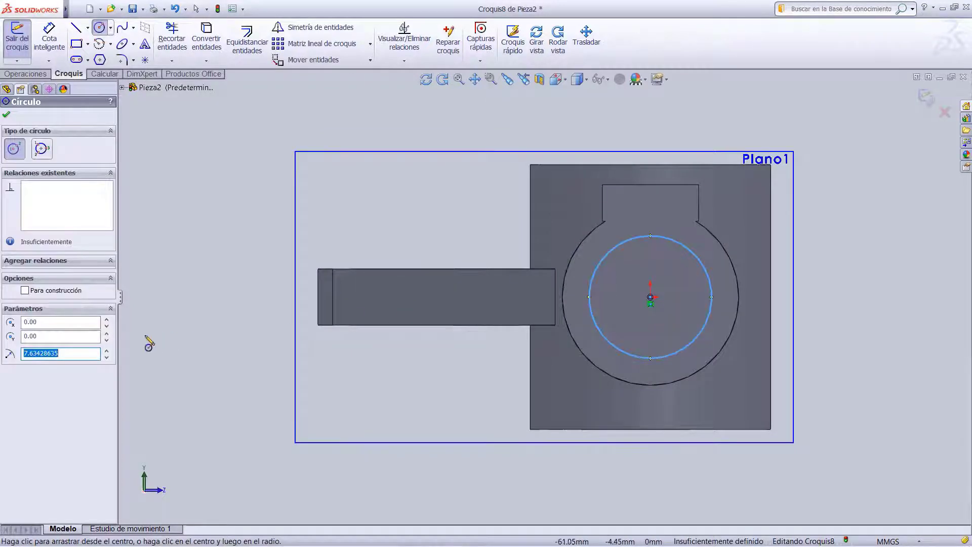
pyautogui.write('8')
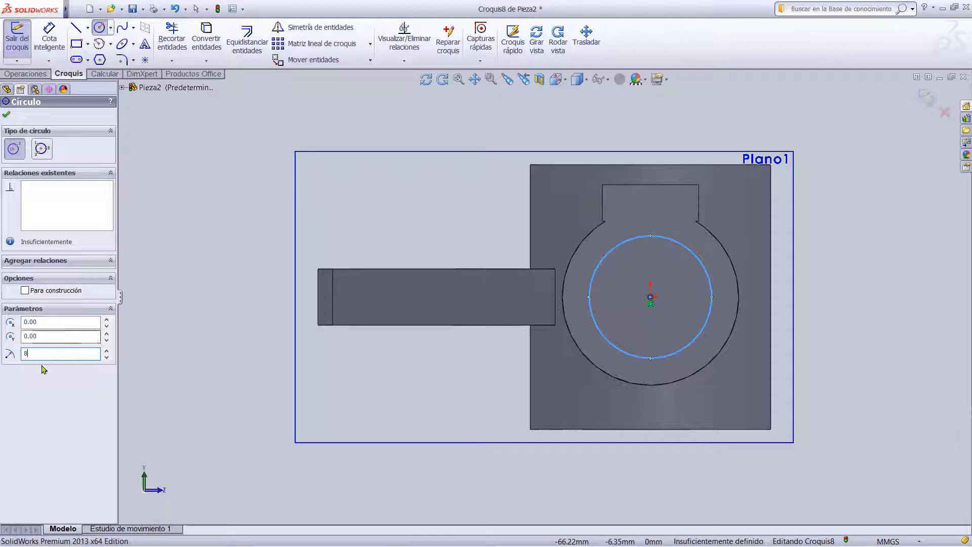
pyautogui.press('Return')
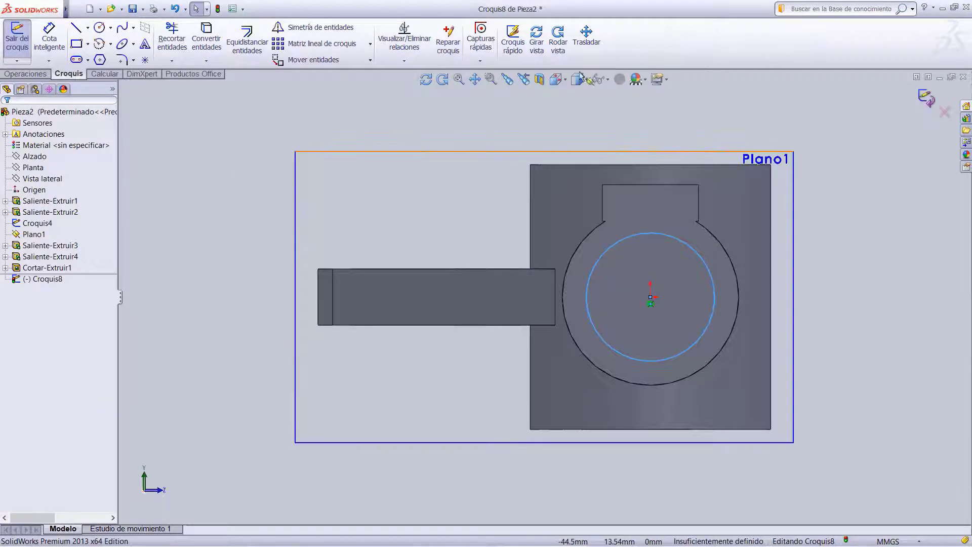
pyautogui.click(555, 79)
pyautogui.click(627, 114)
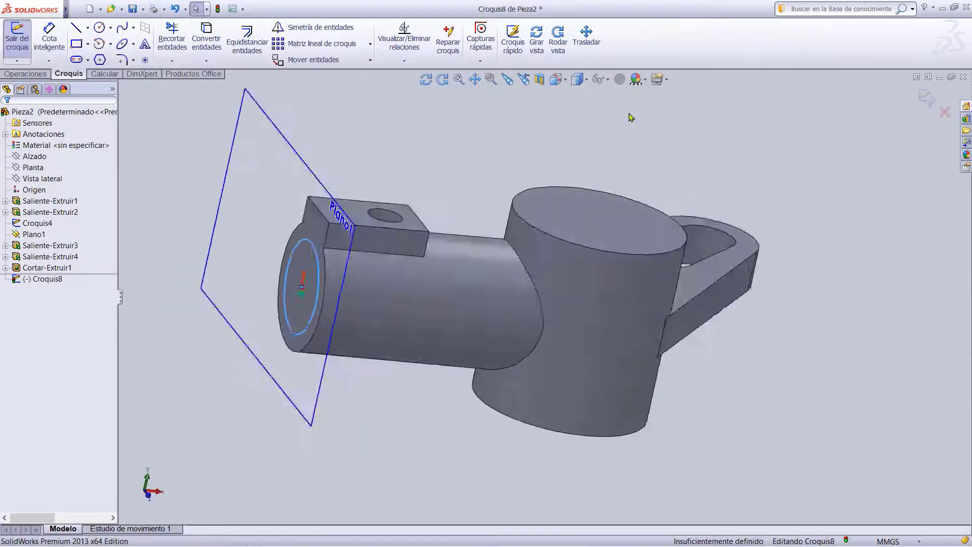
pyautogui.click(923, 99)
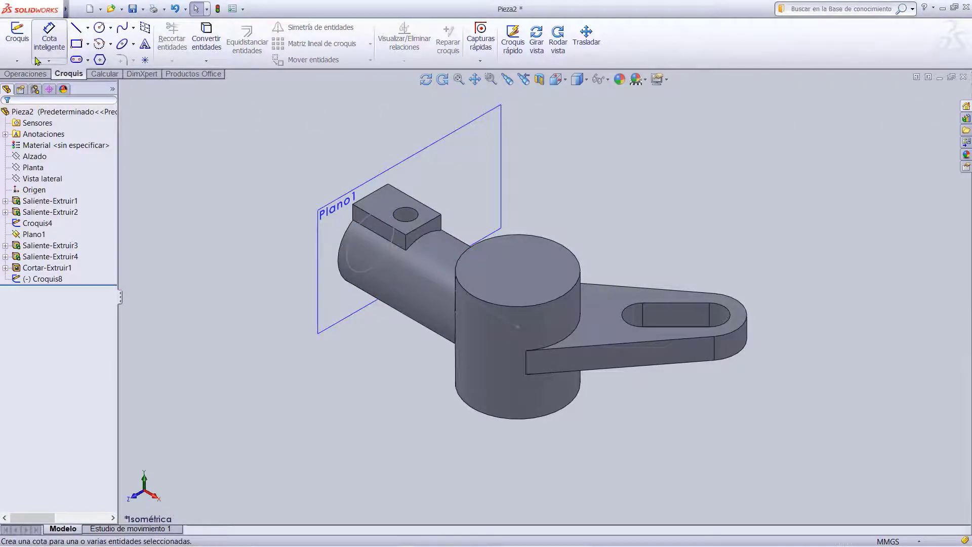
# Start an extruded cut from the 8 mm radius circle sketched on the side cylinder's end face.
pyautogui.click(25, 73)
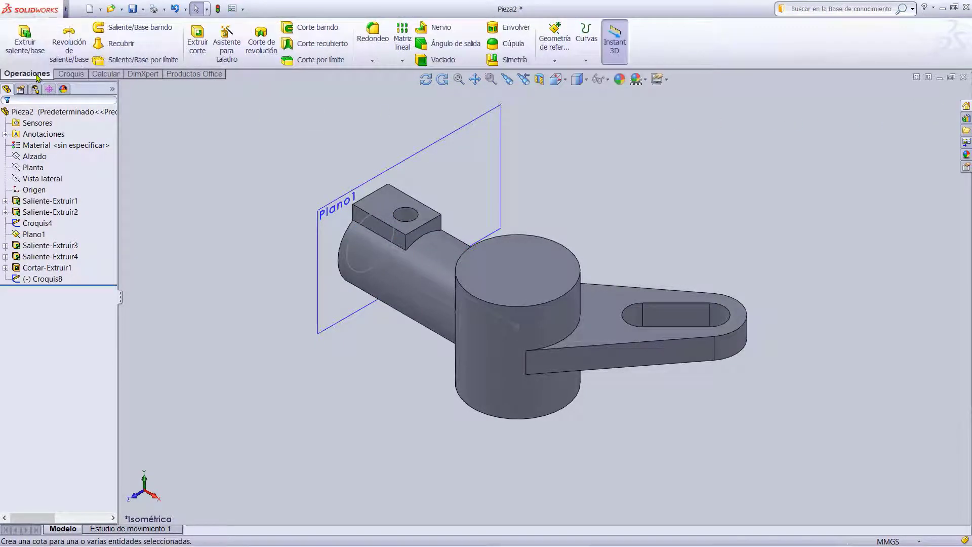
pyautogui.click(197, 54)
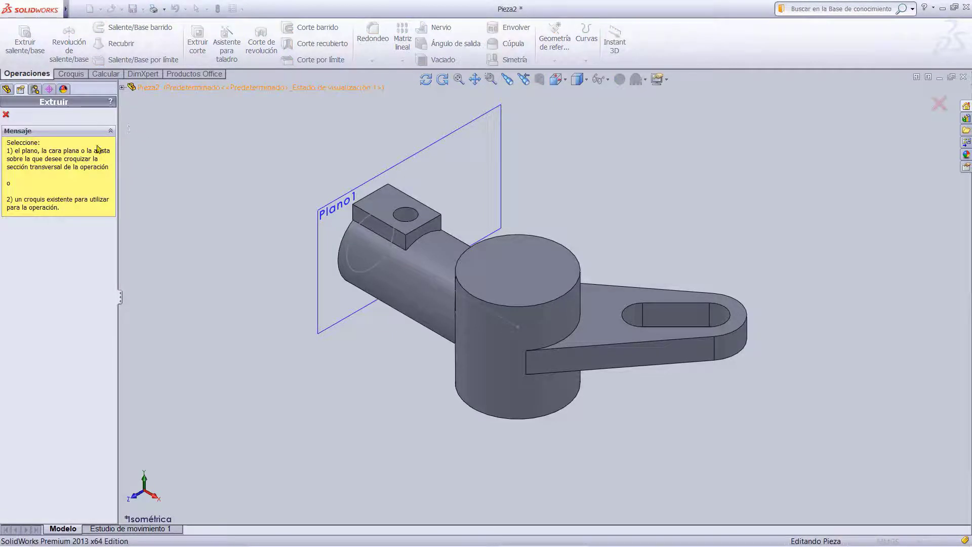
pyautogui.click(122, 87)
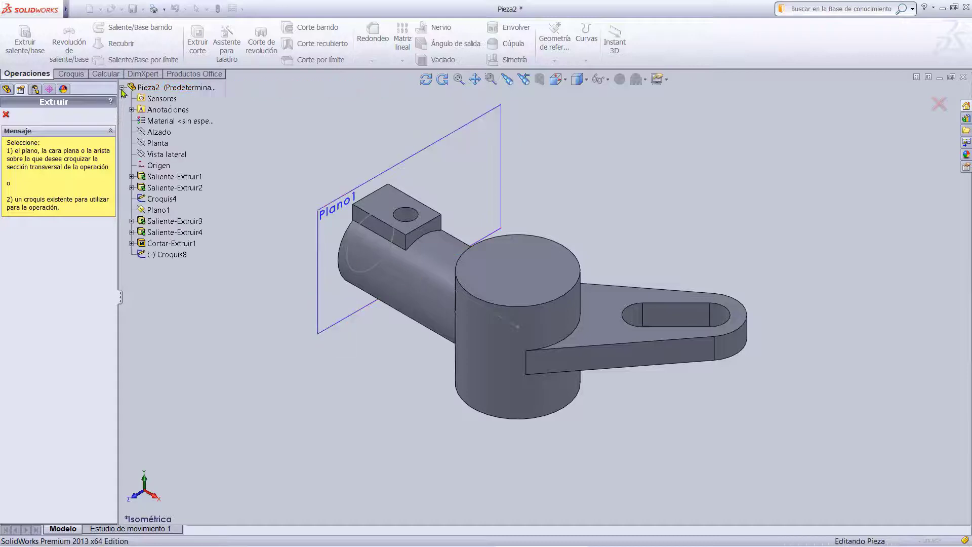
pyautogui.click(170, 255)
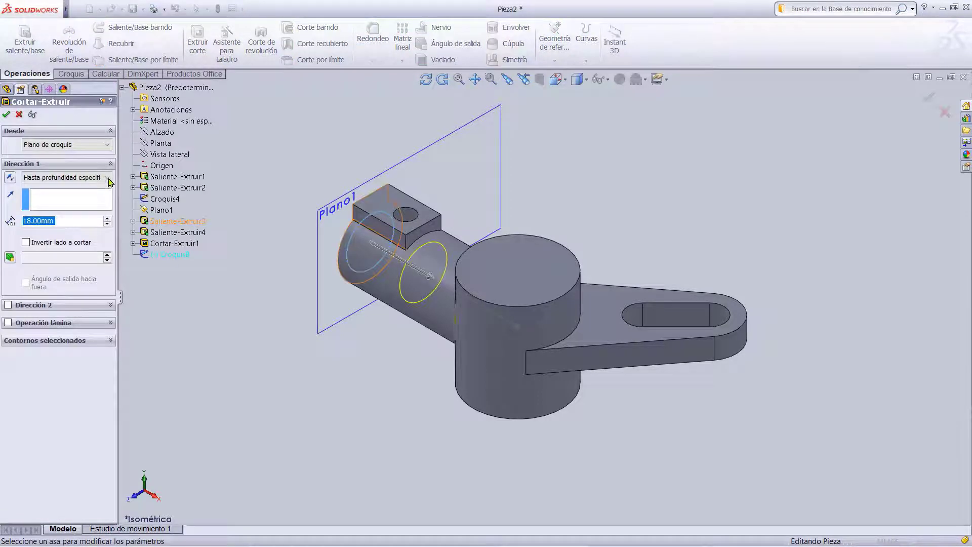
# Try to end the cut up to a vertex, picking the sketch point inside the central cylinder.
pyautogui.click(106, 177)
pyautogui.click(60, 210)
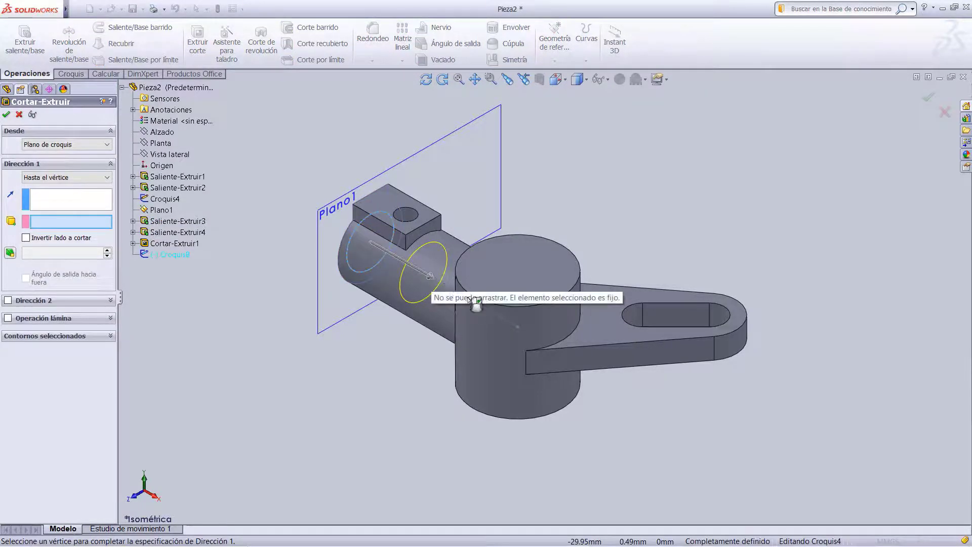
pyautogui.click(517, 327)
# Set the cut's depth to 50 mm so it runs along the side cylinder to the central cylinder's axis, and apply it.
pyautogui.moveTo(442, 292); pyautogui.dragTo(505, 316)
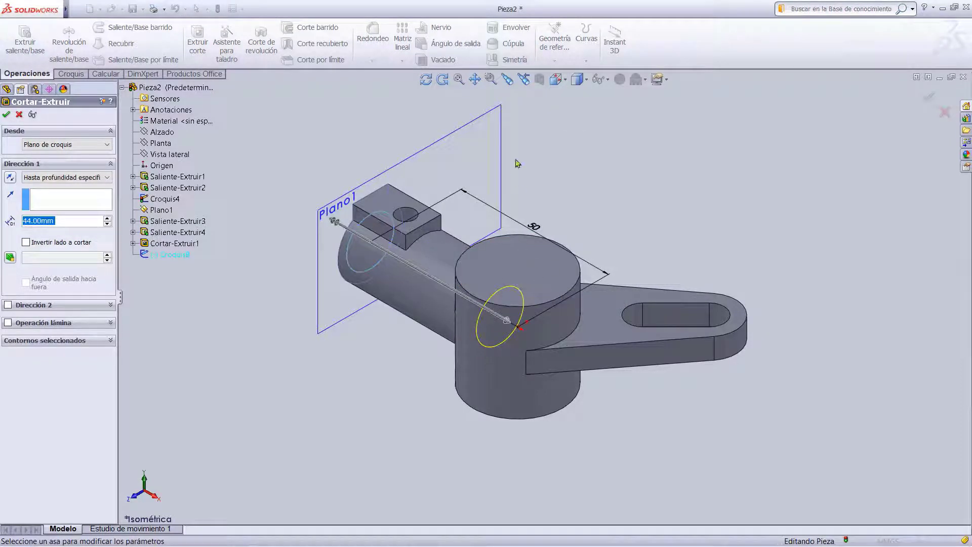
pyautogui.click(557, 79)
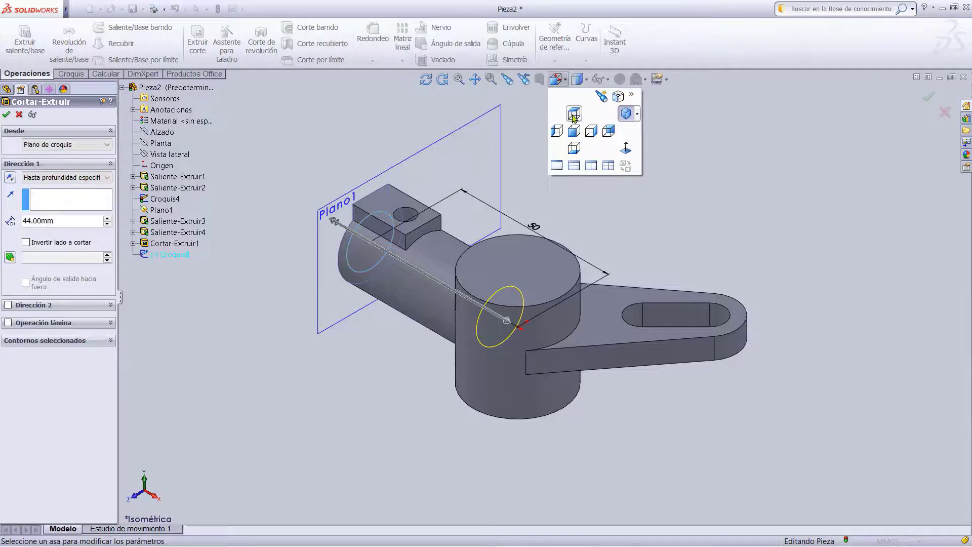
pyautogui.click(574, 114)
pyautogui.moveTo(573, 358); pyautogui.dragTo(602, 359)
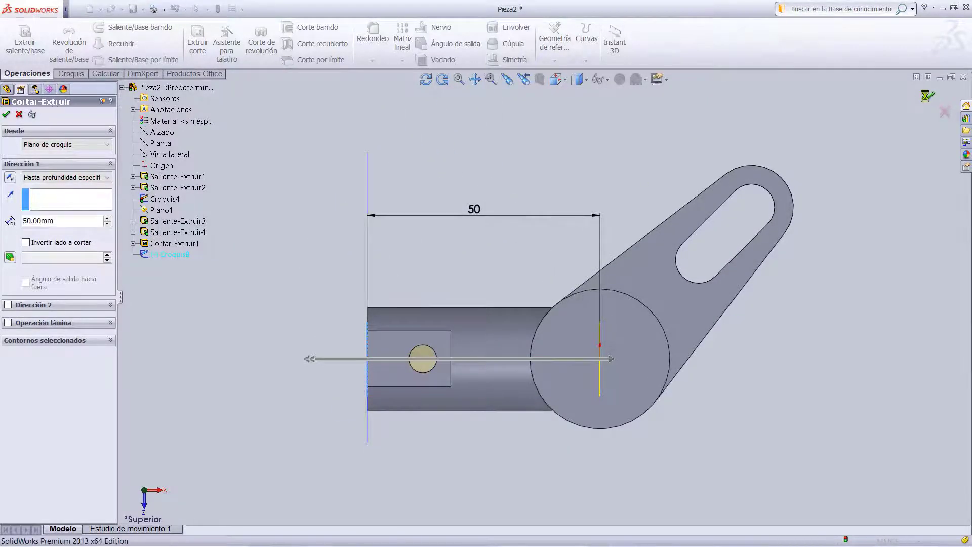
pyautogui.press('Return')
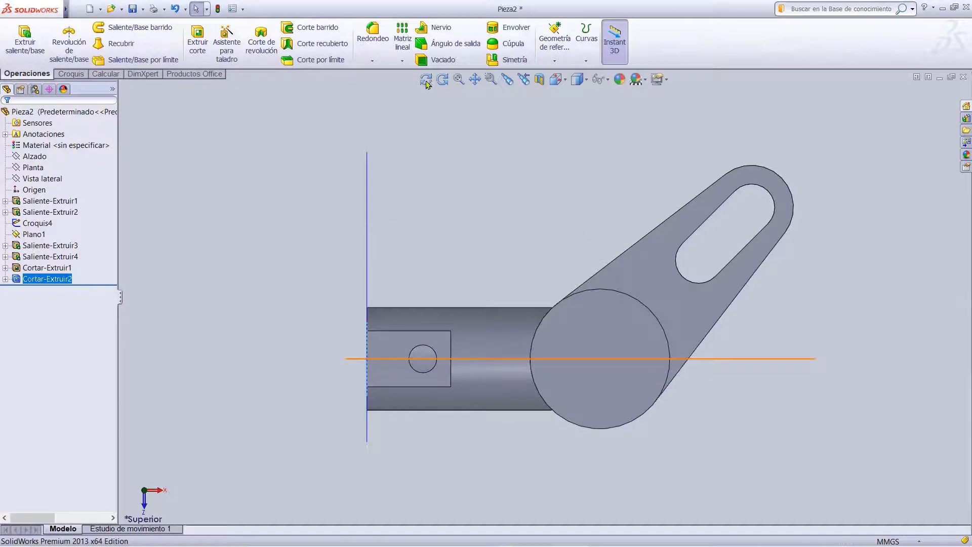
# On the central cylinder's upper end face, sketch a circle centred on the origin with a radius of 10 mm, and close the sketch.
pyautogui.click(425, 79)
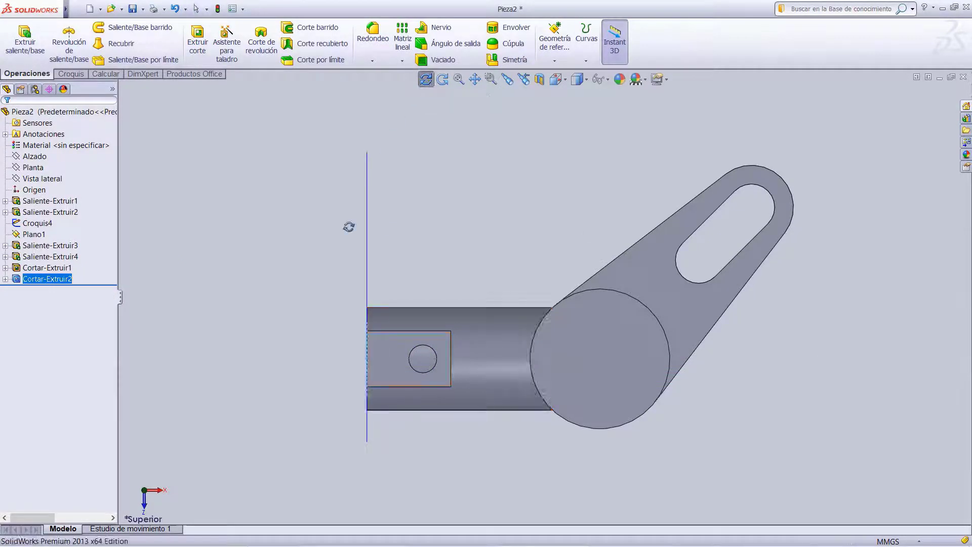
pyautogui.moveTo(310, 304); pyautogui.dragTo(500, 132)
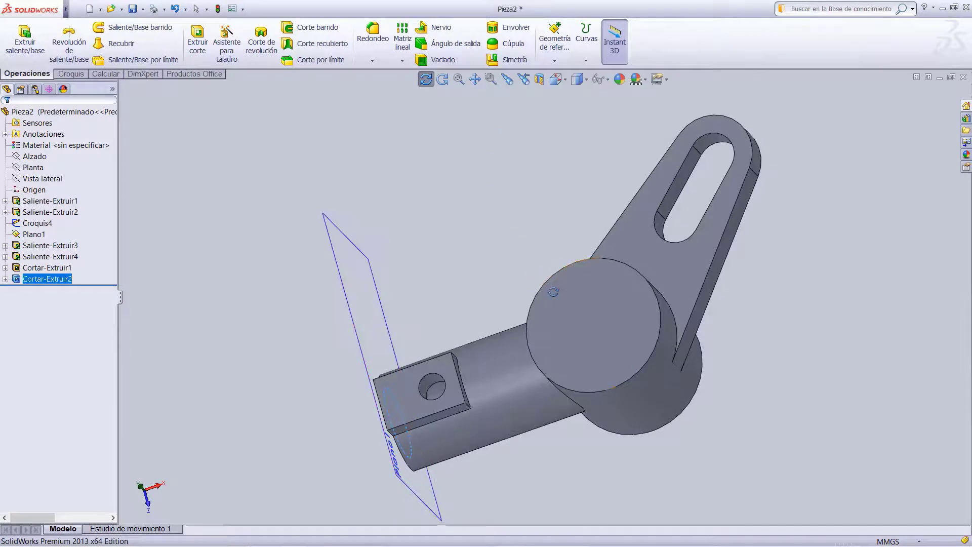
pyautogui.press('Escape')
pyautogui.click(614, 325)
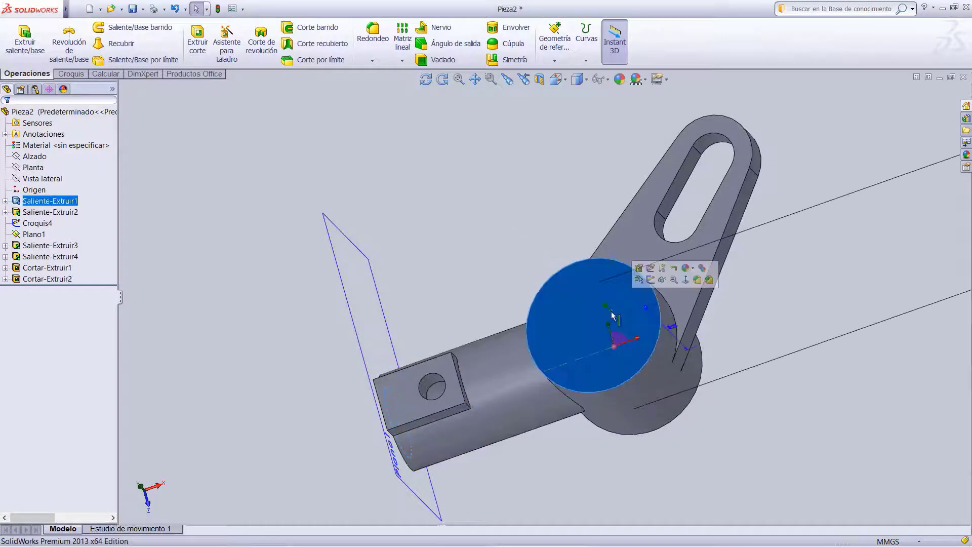
pyautogui.click(685, 281)
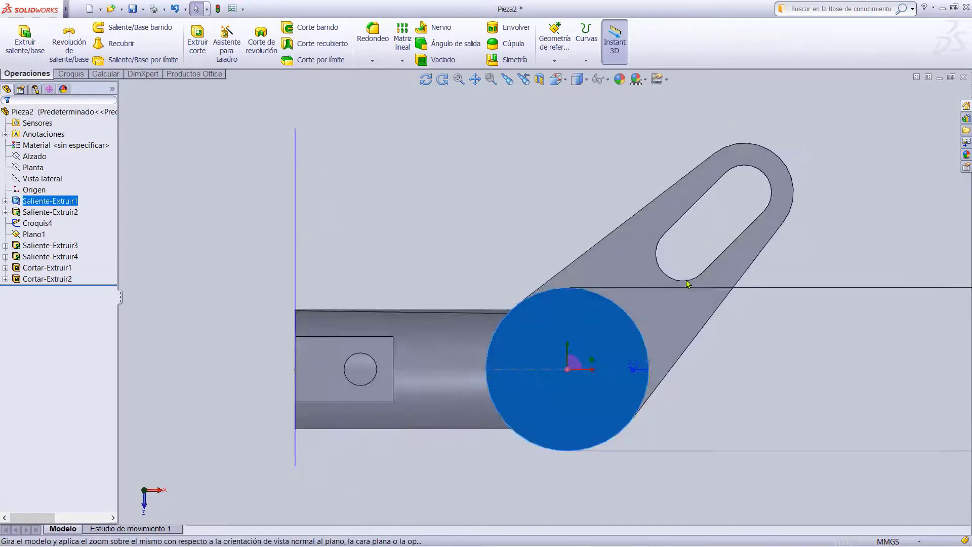
pyautogui.click(71, 74)
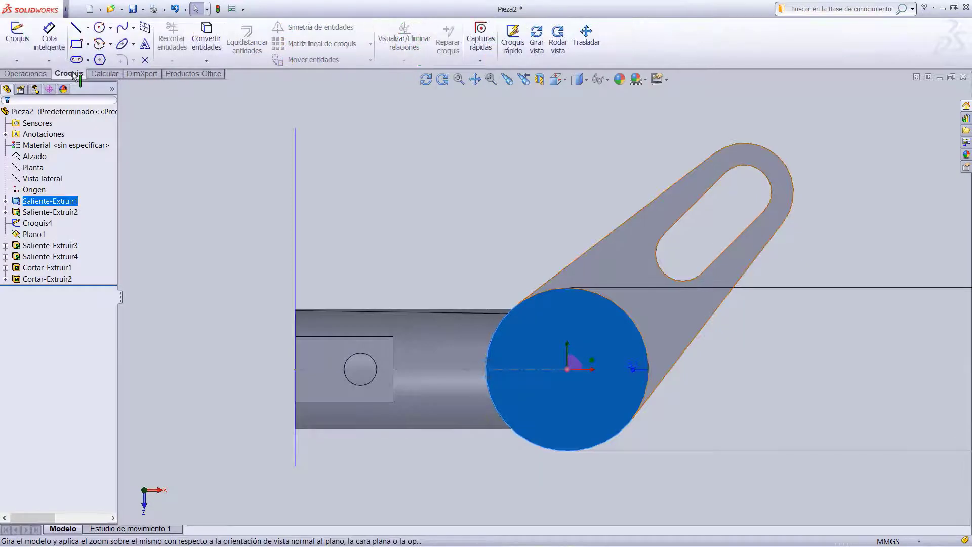
pyautogui.click(102, 31)
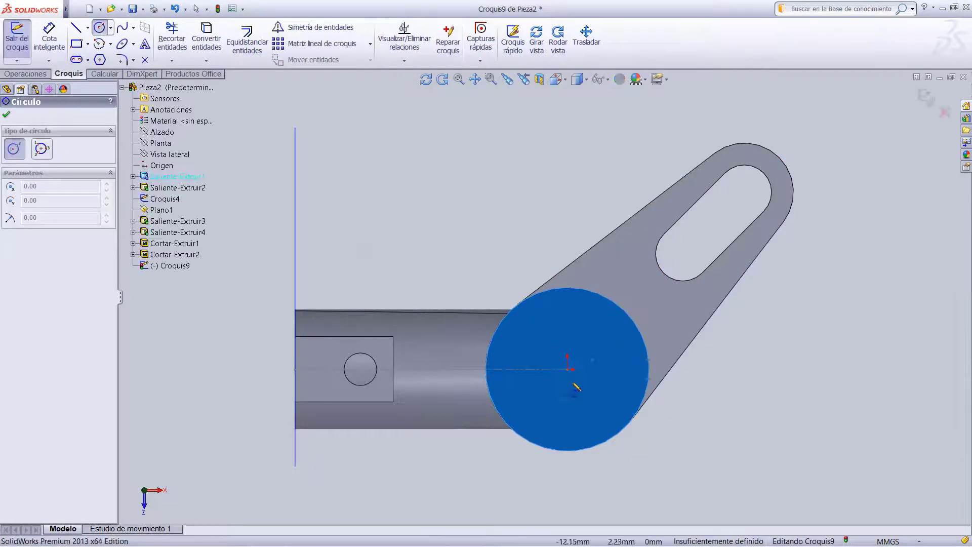
pyautogui.click(567, 369)
pyautogui.click(630, 369)
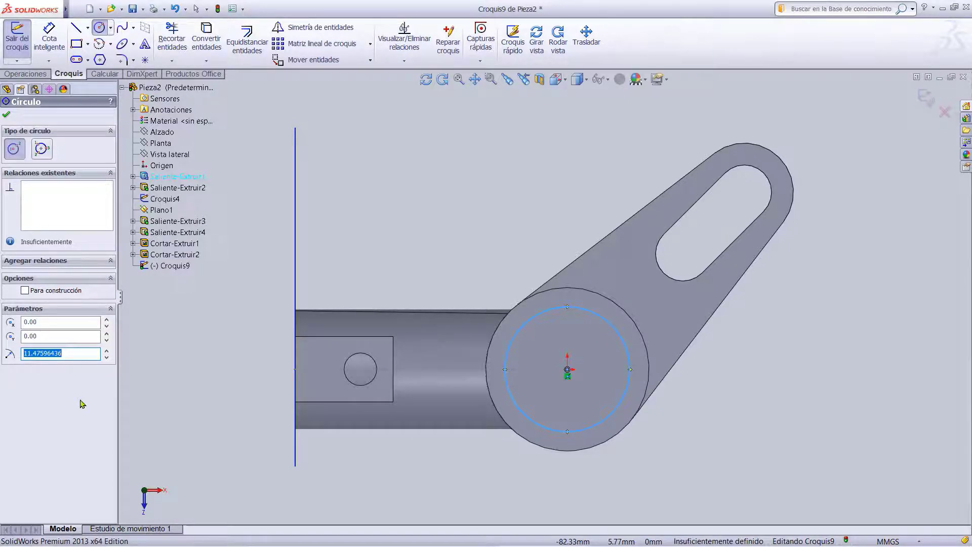
pyautogui.write('10')
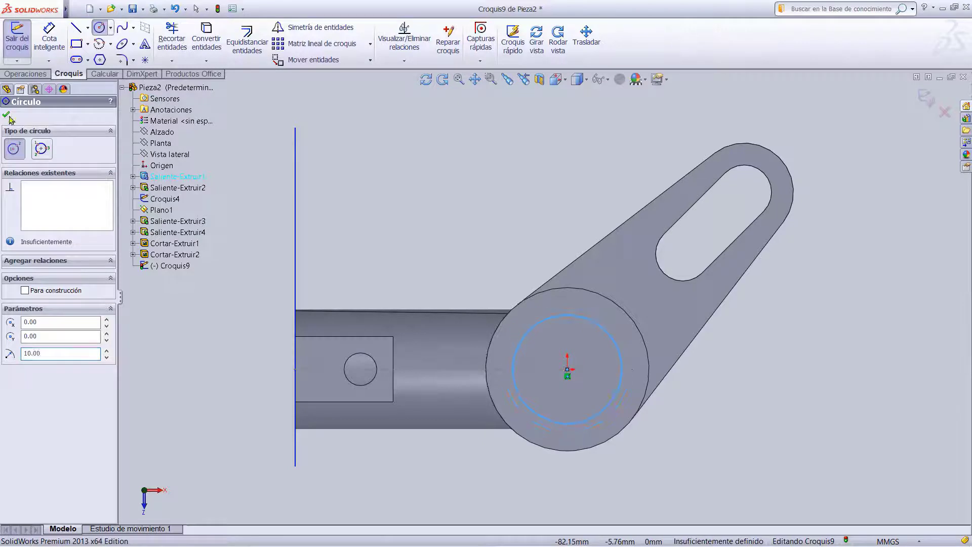
pyautogui.click(8, 116)
pyautogui.click(926, 104)
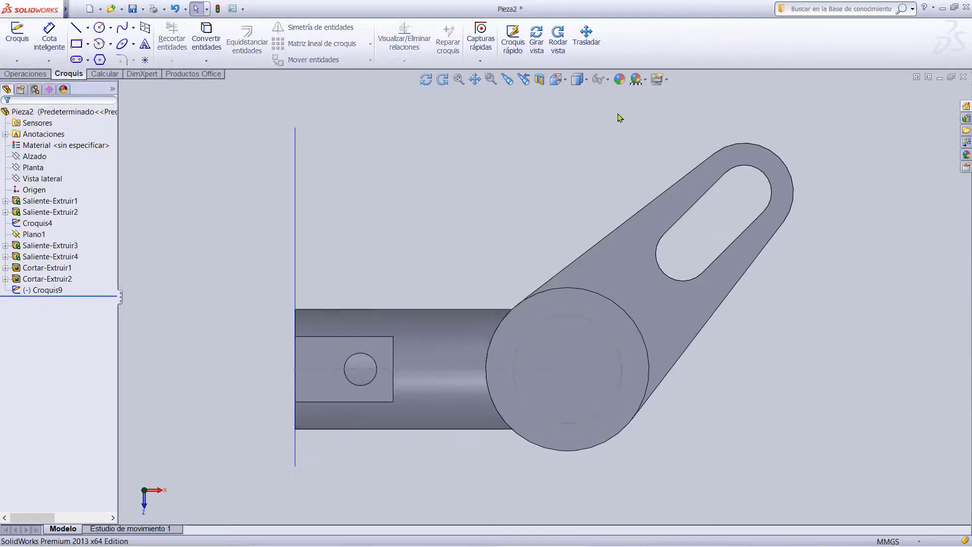
# Cut-extrude the 10 mm radius circle about 59 mm down, passing completely through the central cylinder.
pyautogui.moveTo(556, 79)
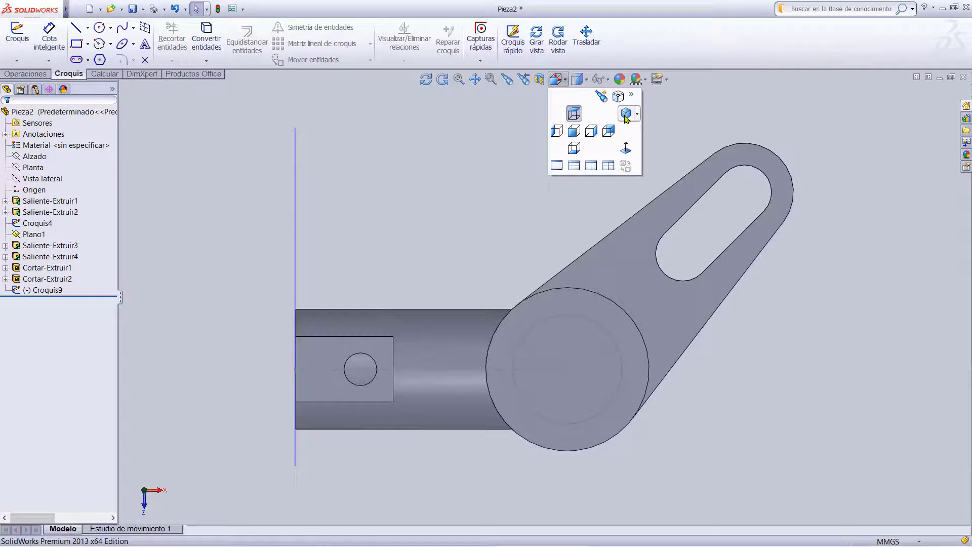
pyautogui.click(625, 116)
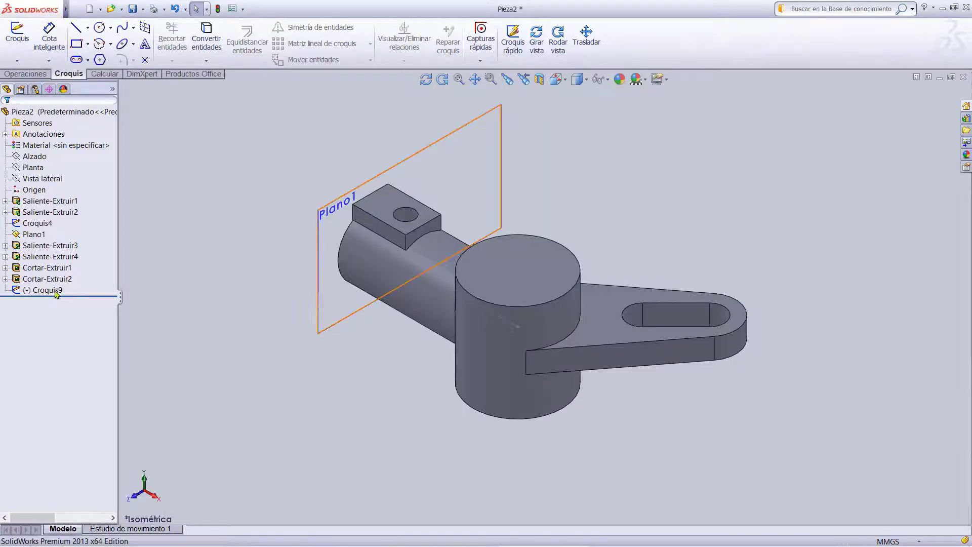
pyautogui.click(51, 290)
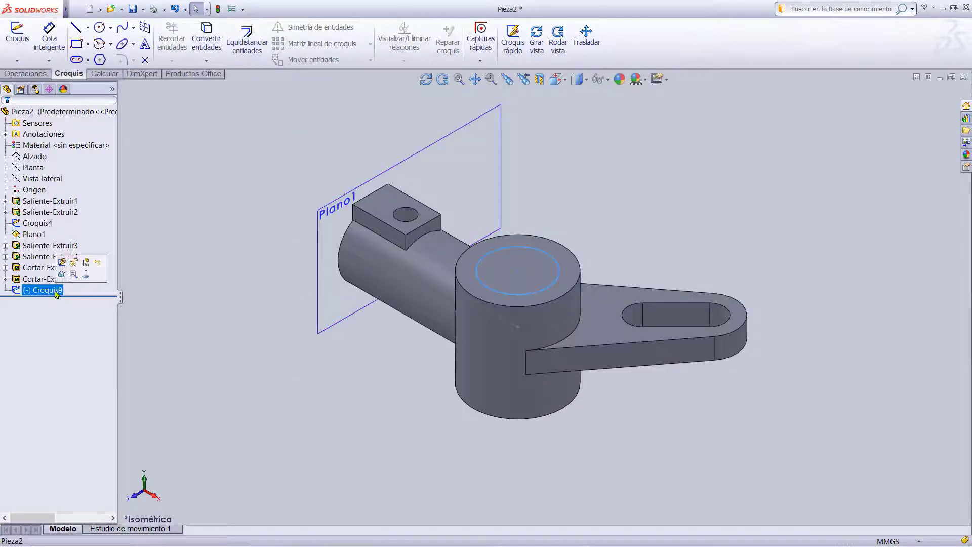
pyautogui.click(26, 73)
pyautogui.click(197, 41)
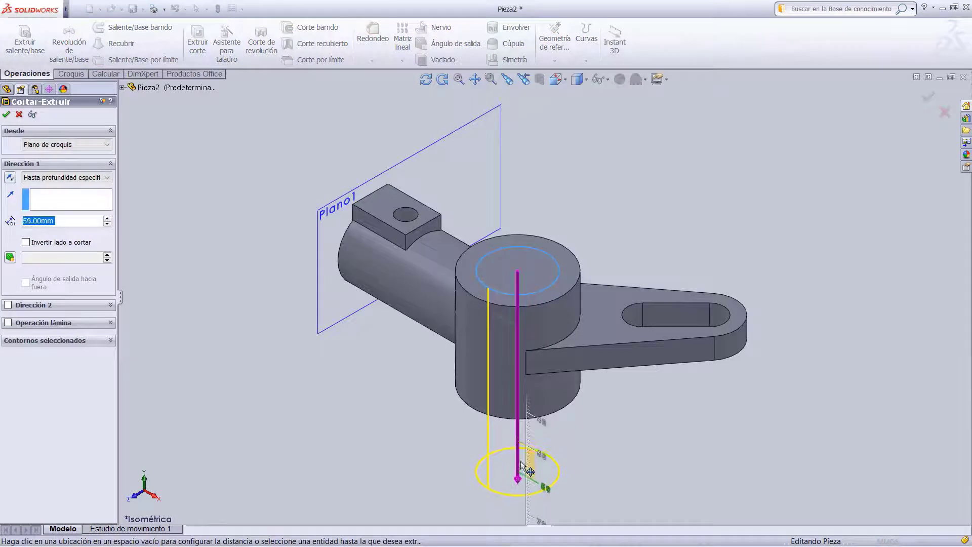
pyautogui.click(518, 466)
pyautogui.click(6, 114)
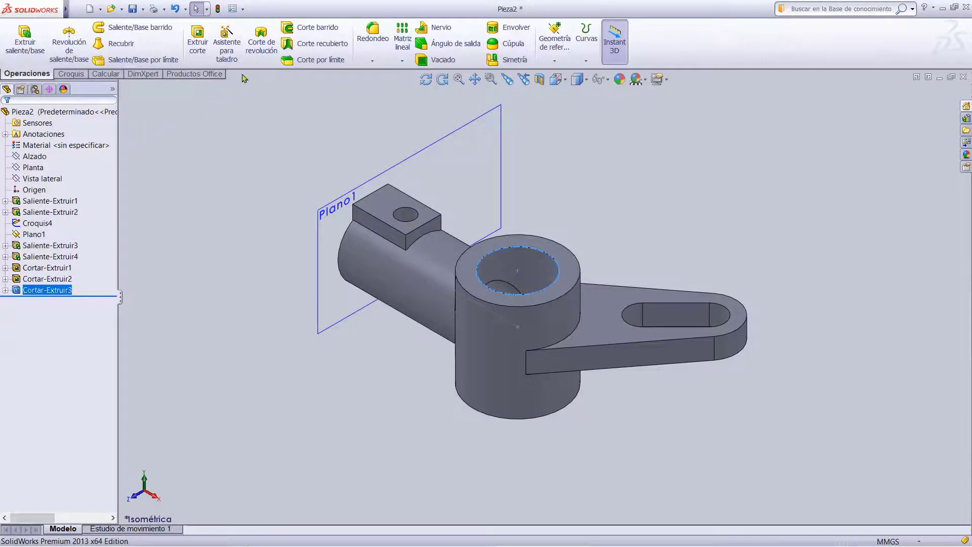
# Fillet the two vertical edges of the small block nearest the central cylinder with a constant radius of 6 mm.
pyautogui.click(372, 41)
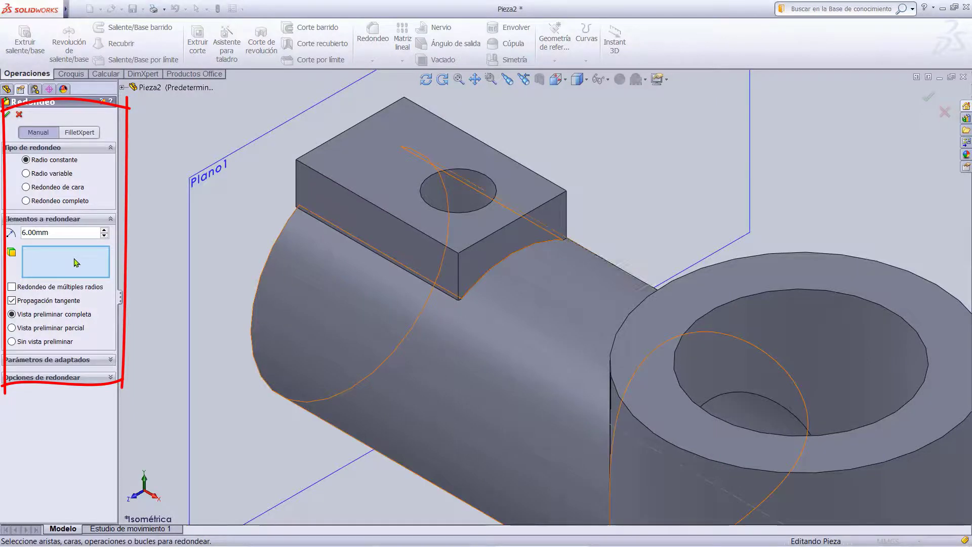
pyautogui.click(457, 274)
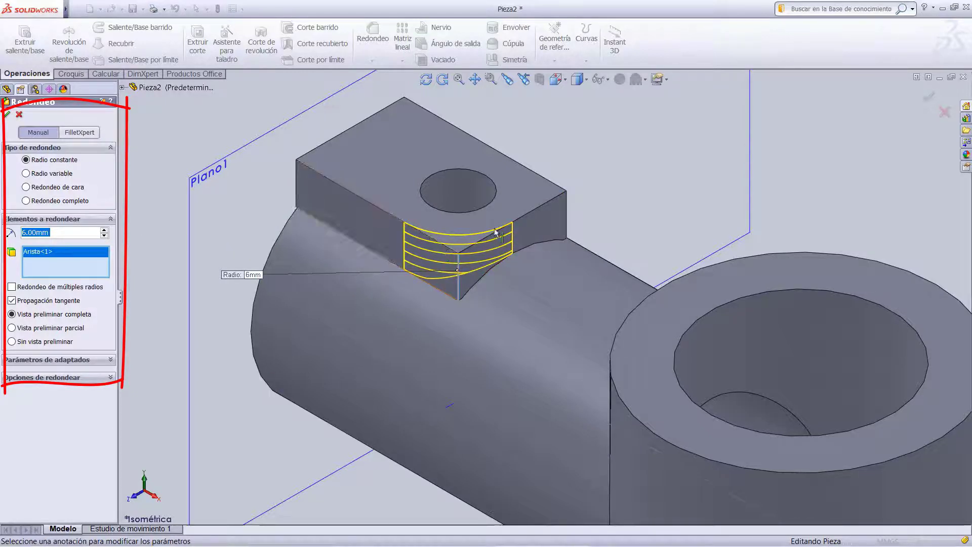
pyautogui.click(566, 217)
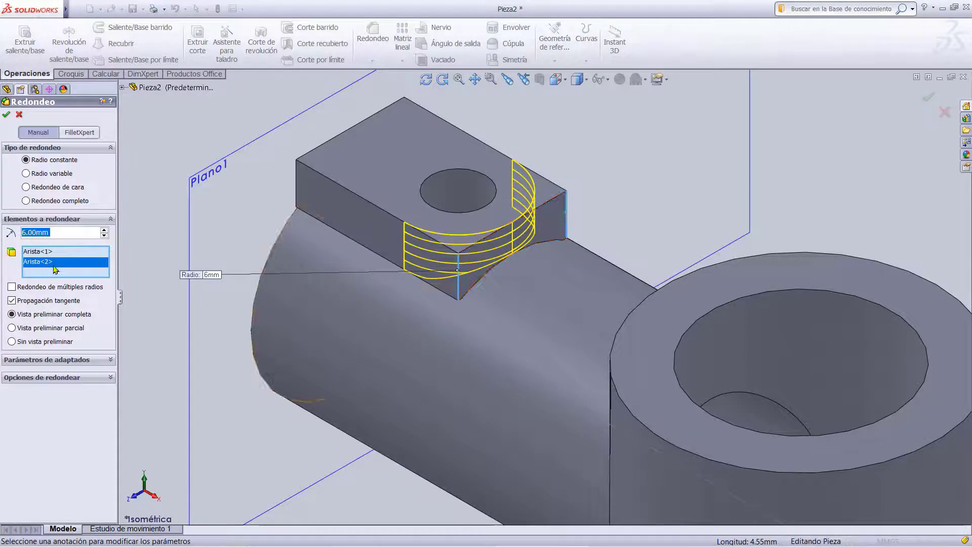
pyautogui.click(7, 116)
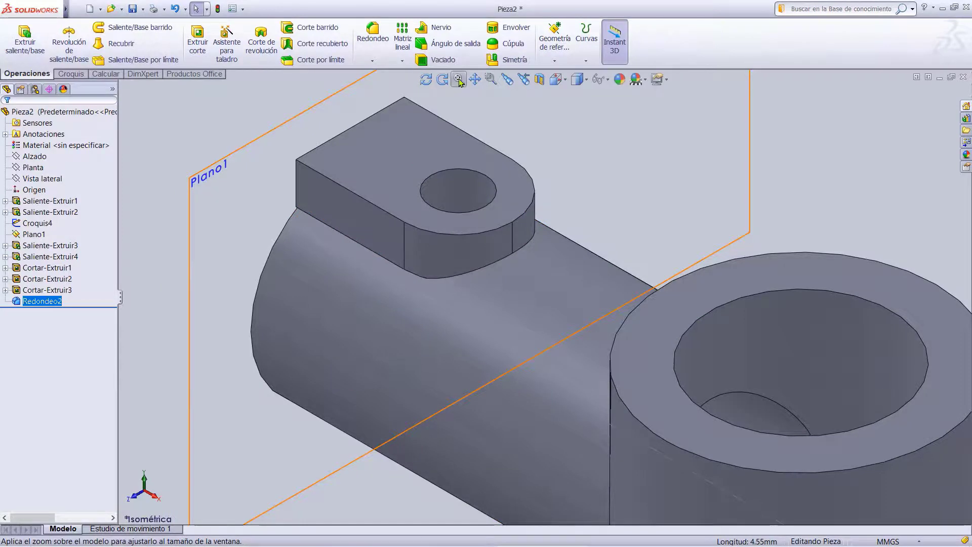
# Hide the reference plane Plano1 at the side cylinder and check the finished part from several sides.
pyautogui.click(459, 79)
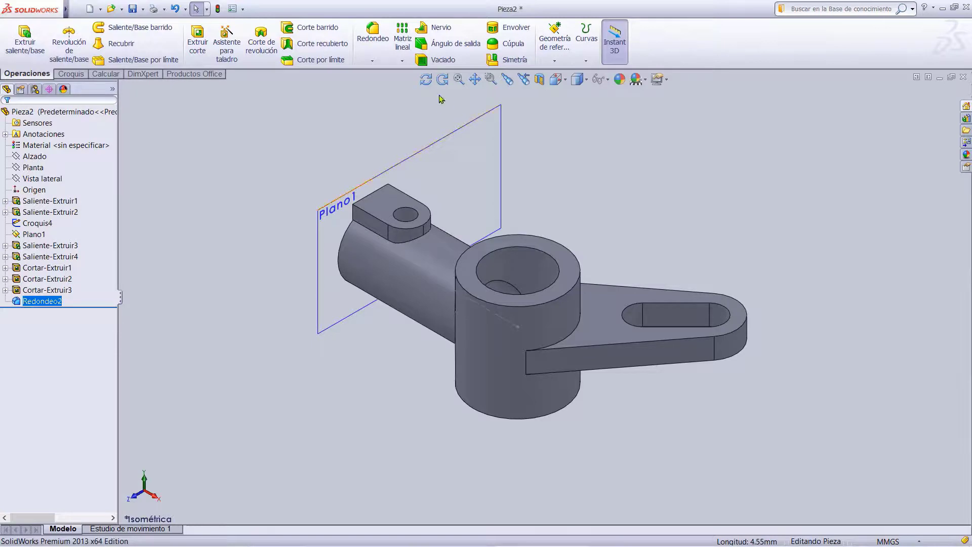
pyautogui.click(426, 81)
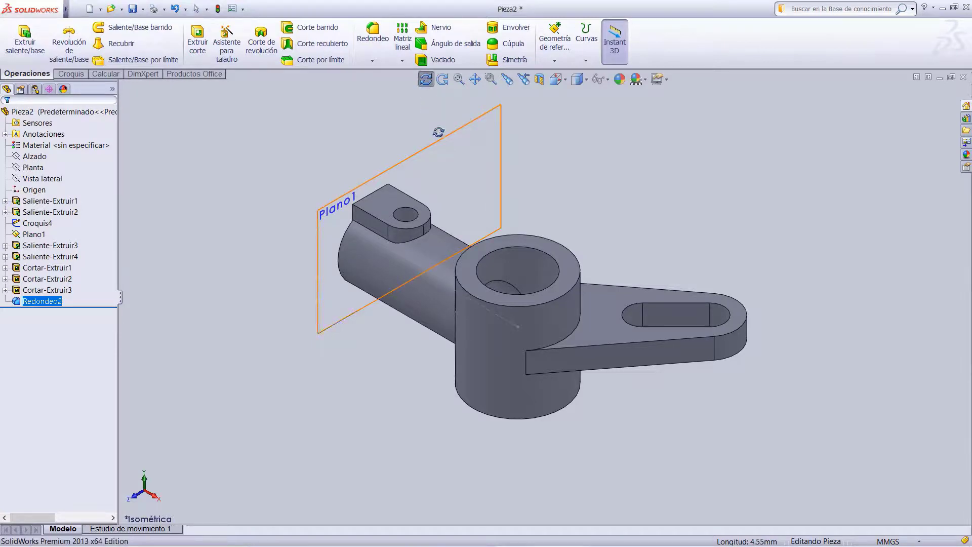
pyautogui.moveTo(609, 191); pyautogui.dragTo(693, 50)
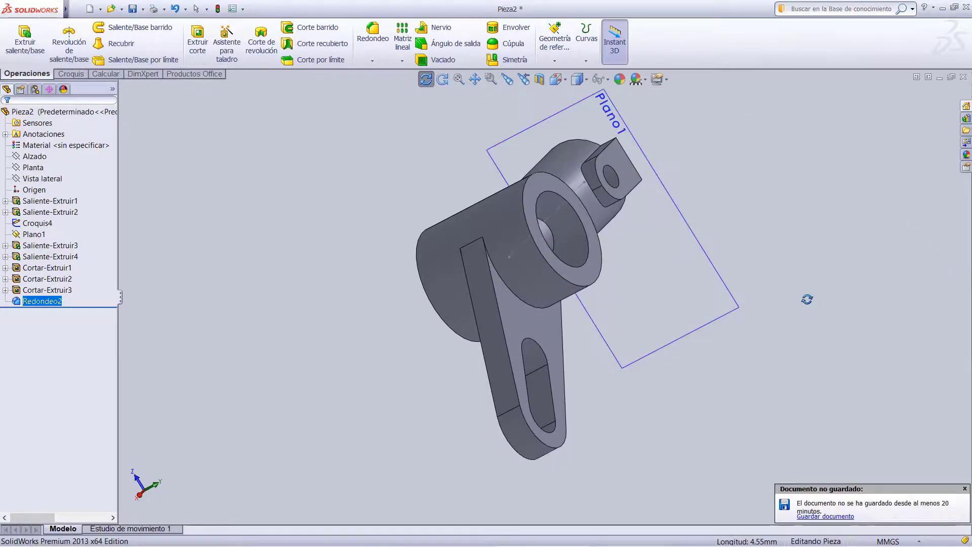
pyautogui.press('Escape')
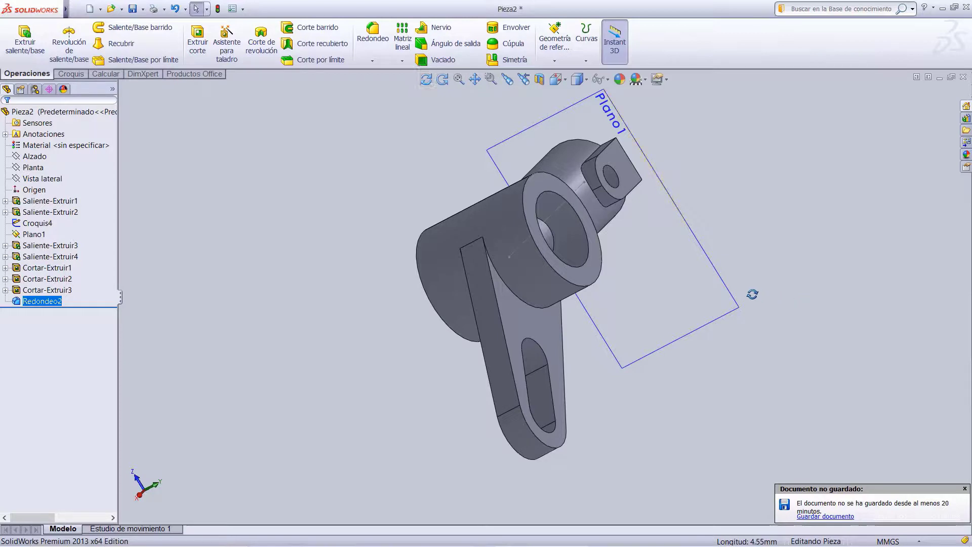
pyautogui.press('Escape')
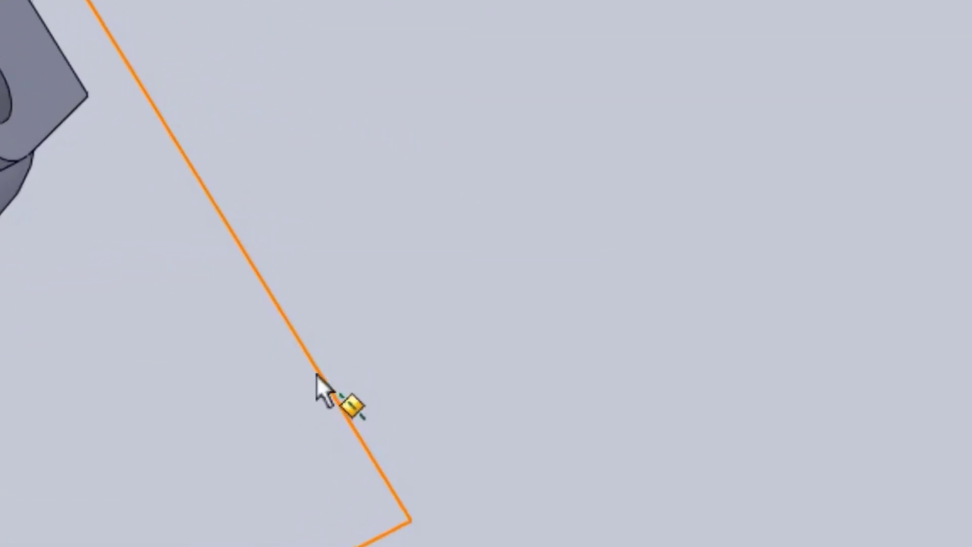
pyautogui.click(715, 268)
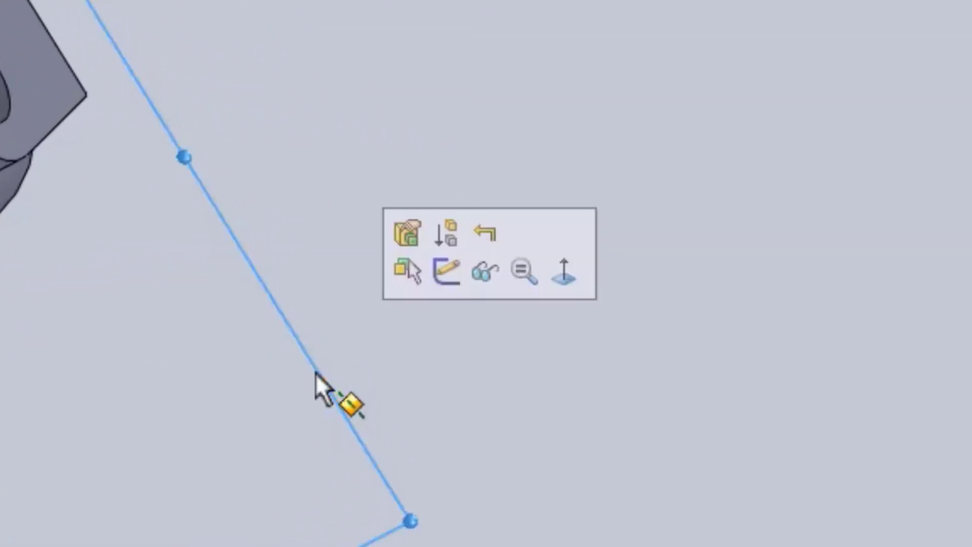
pyautogui.click(480, 281)
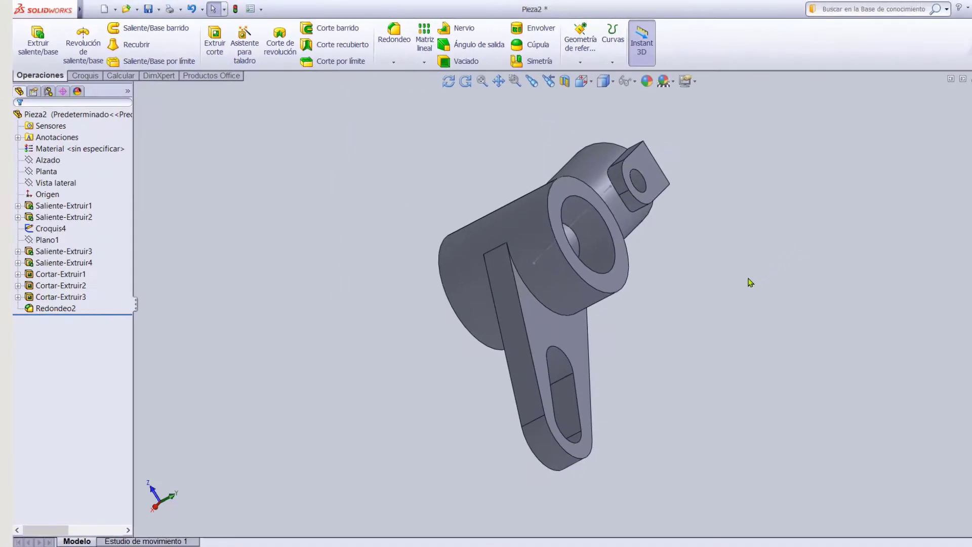
pyautogui.click(448, 81)
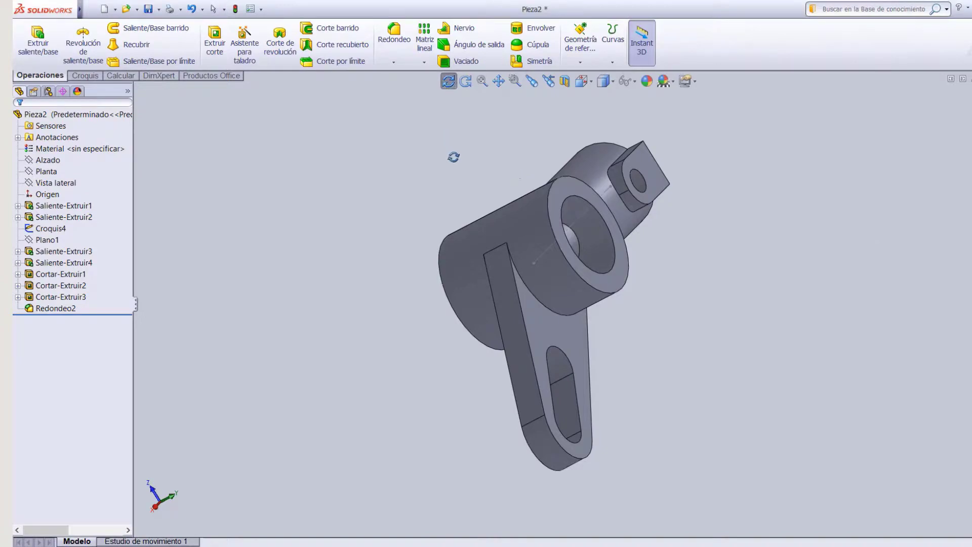
pyautogui.moveTo(453, 156); pyautogui.dragTo(556, 303)
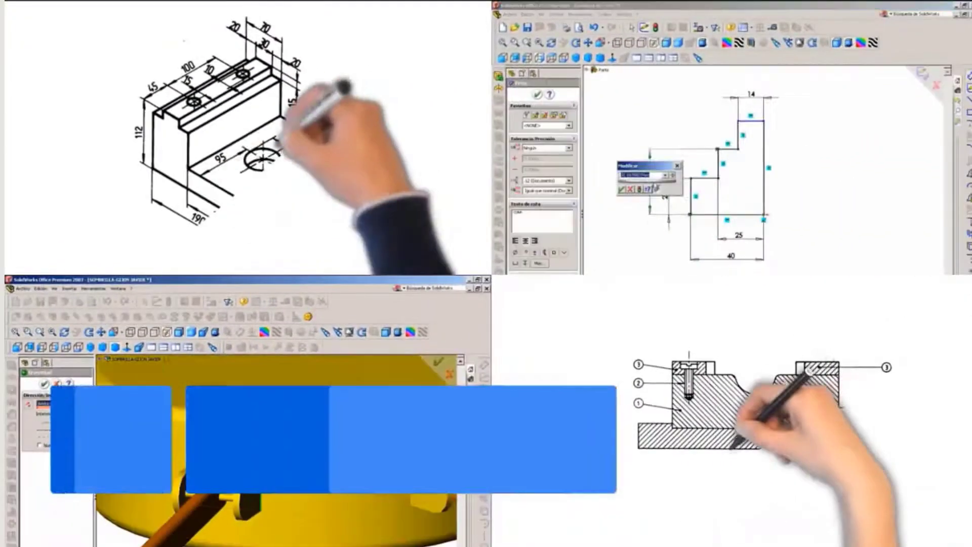